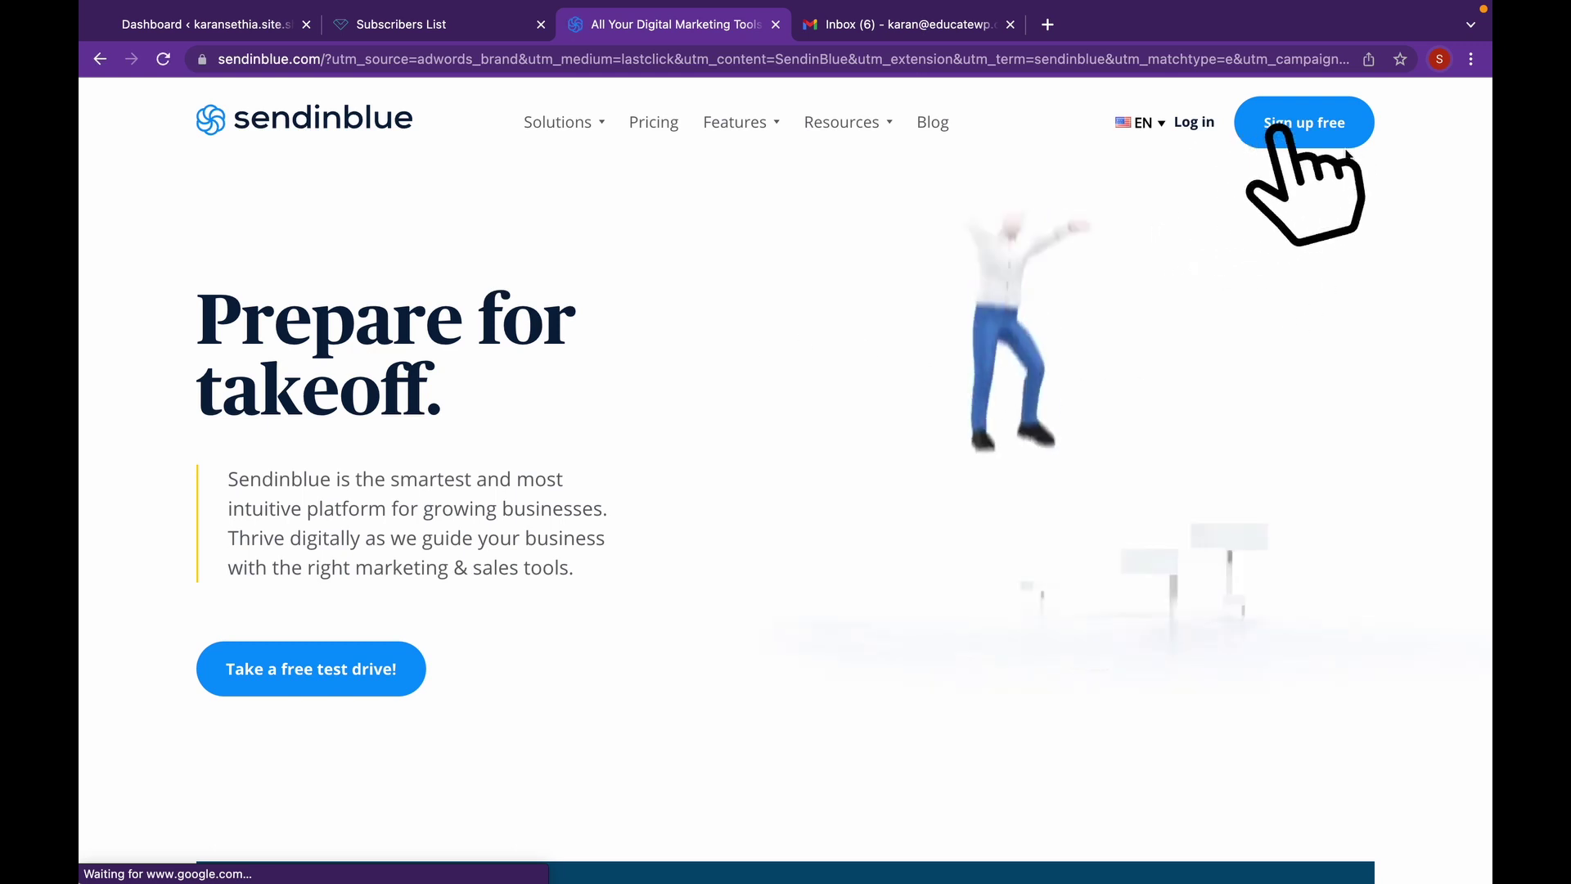
# - Sign up free with Google, autofill the phone number, enter the verification code, and submit the profile
pyautogui.click(1306, 134)
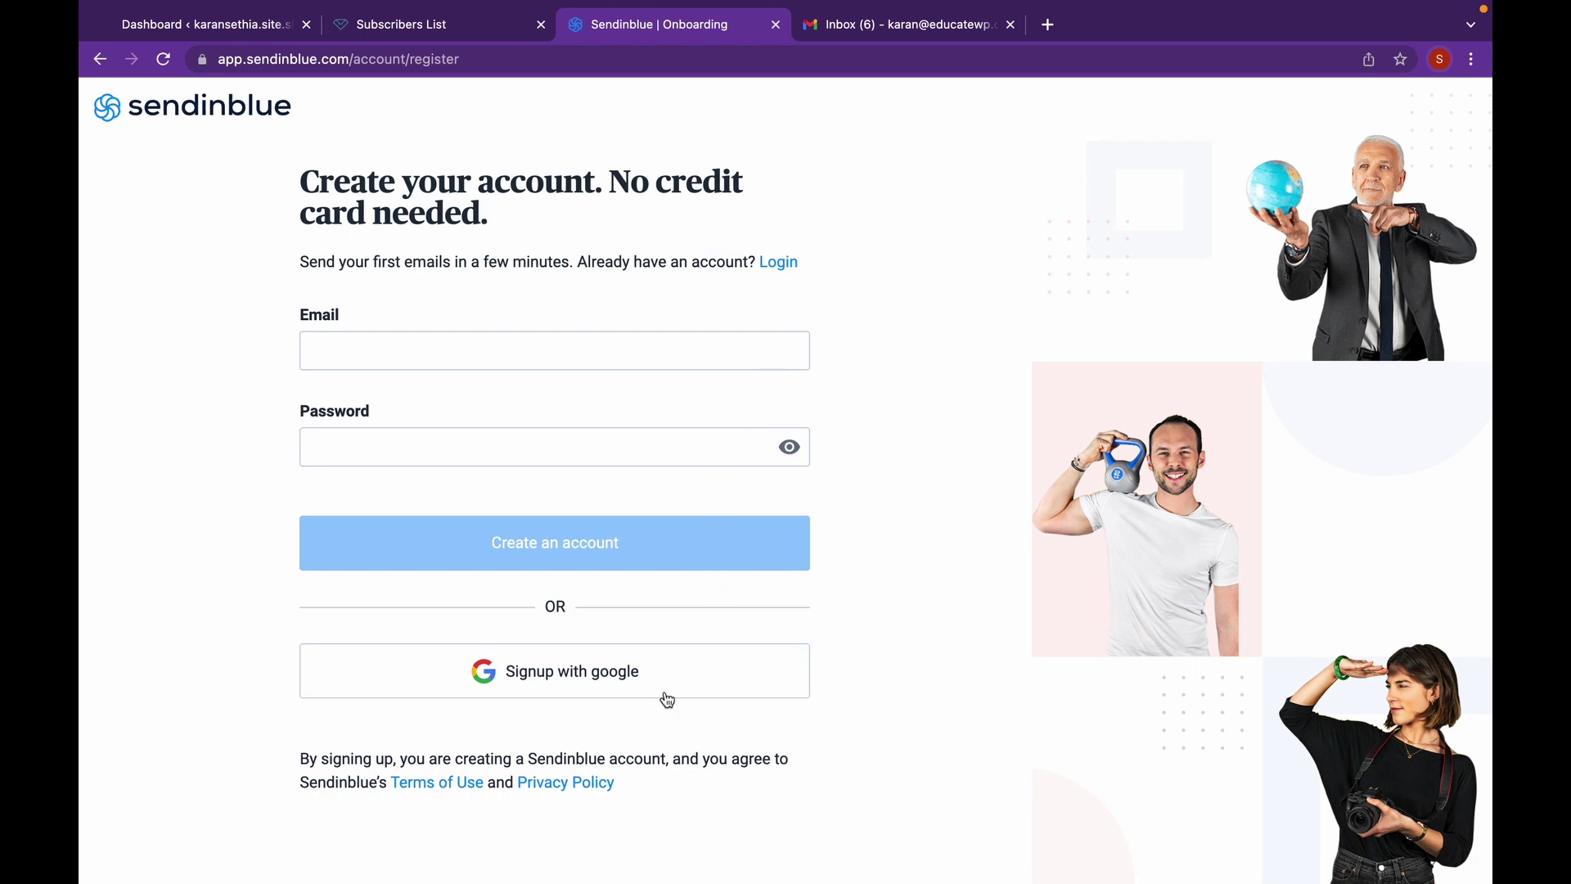
pyautogui.click(622, 676)
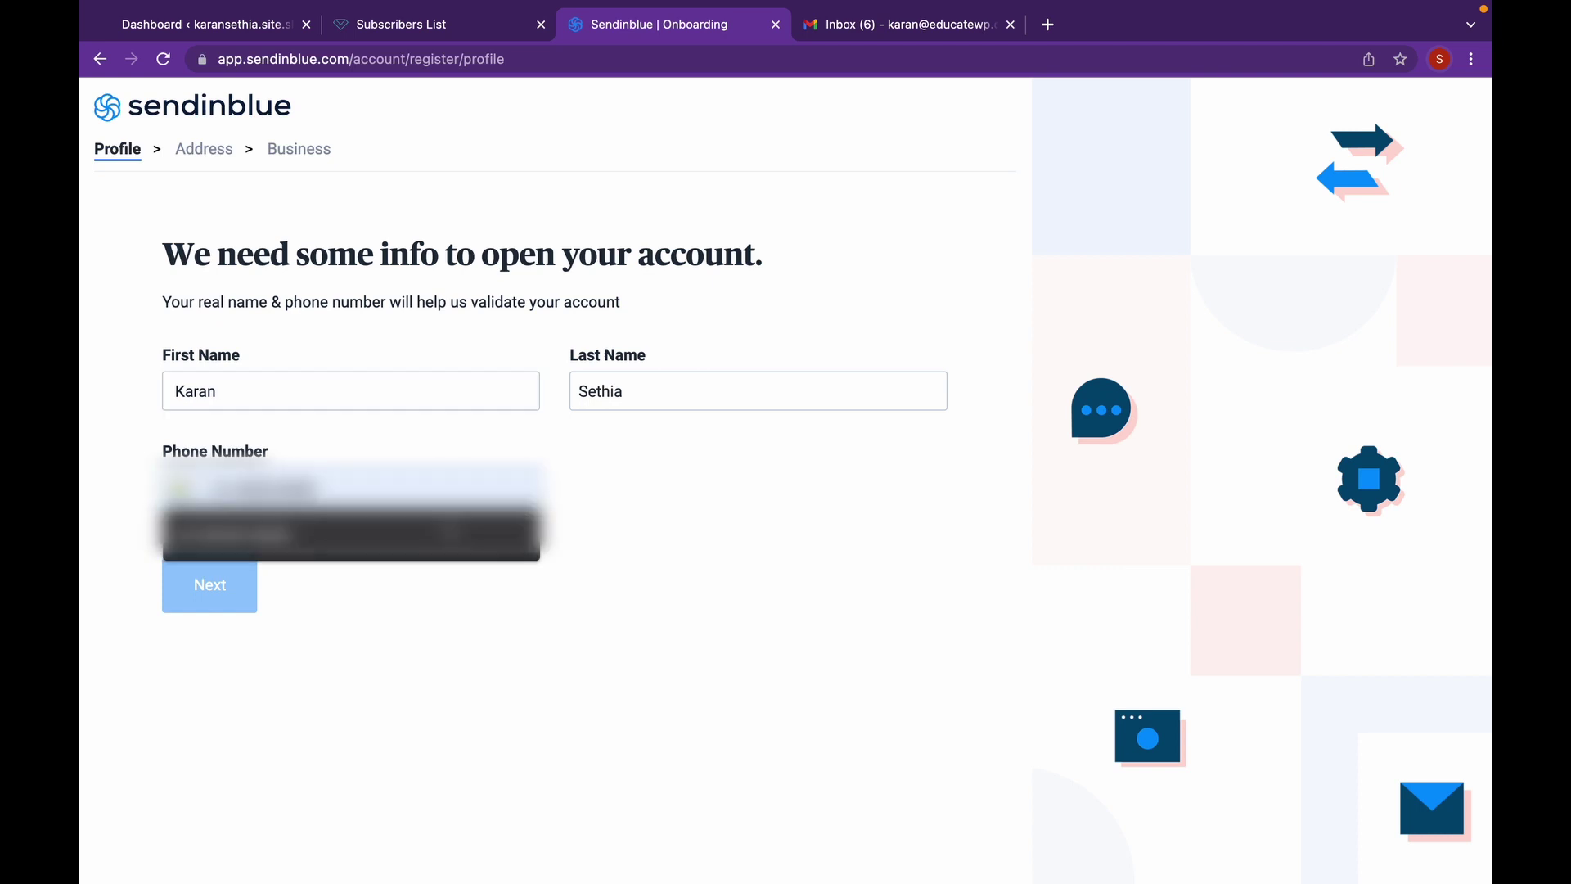
pyautogui.click(245, 536)
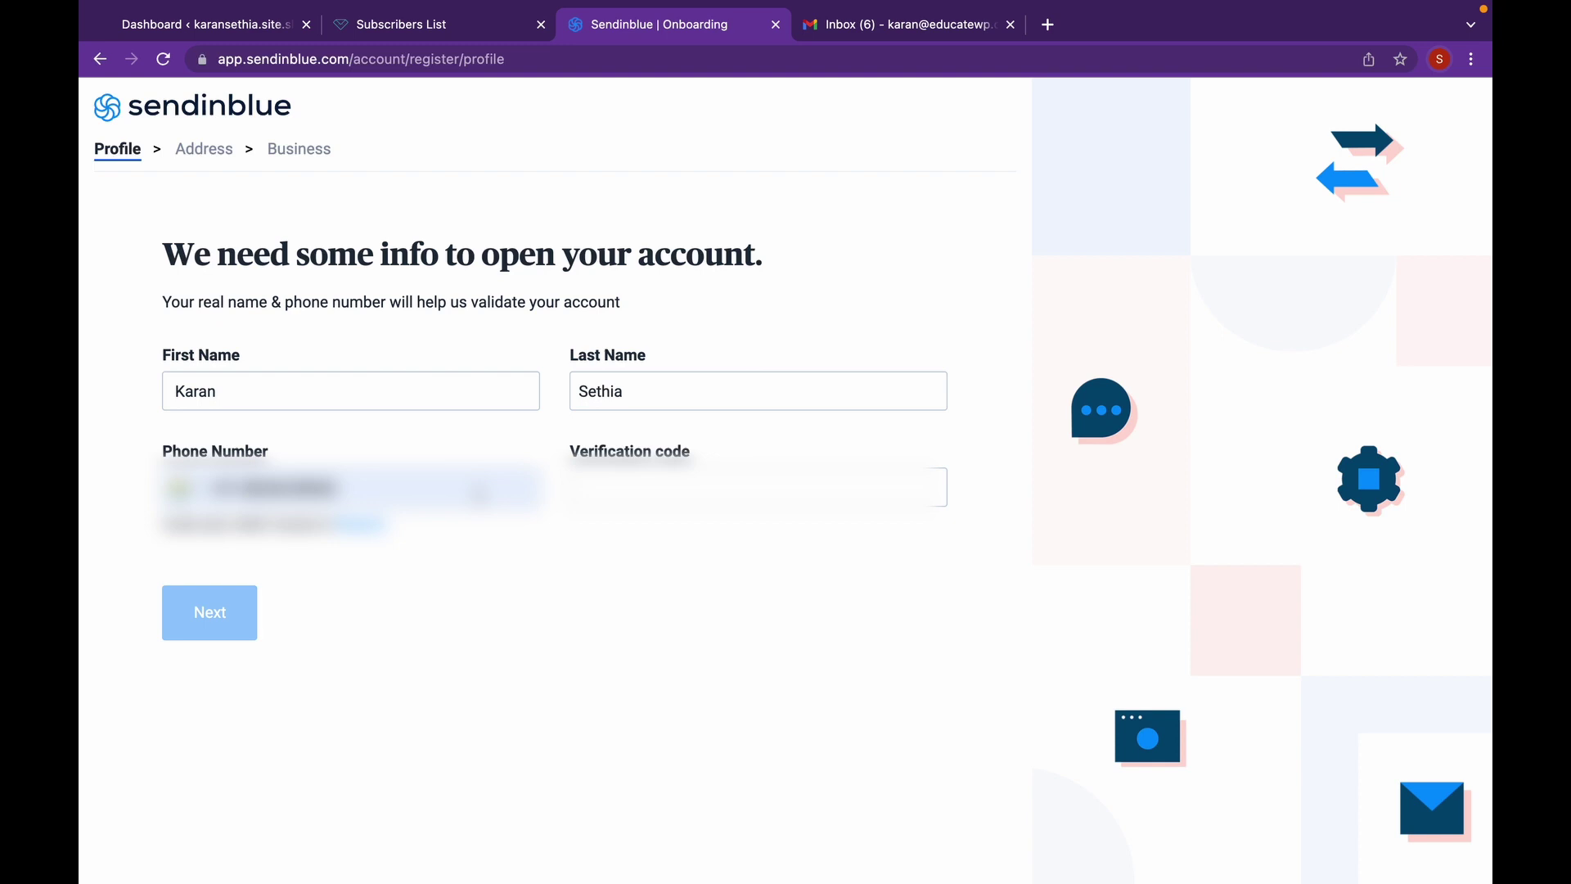
pyautogui.click(581, 487)
pyautogui.write('123456')
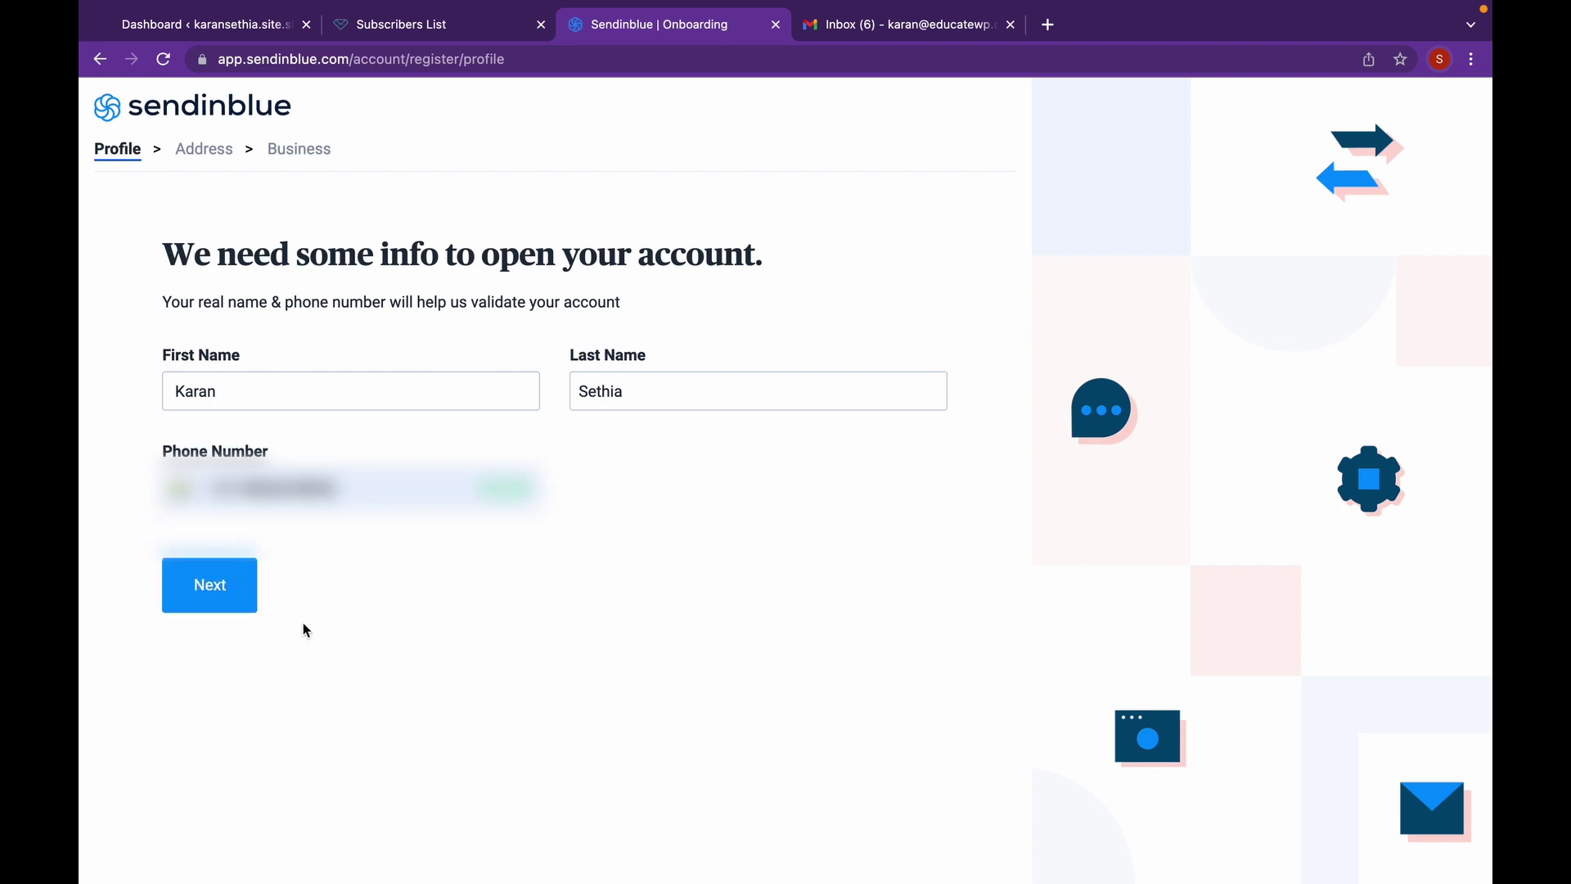
pyautogui.click(245, 603)
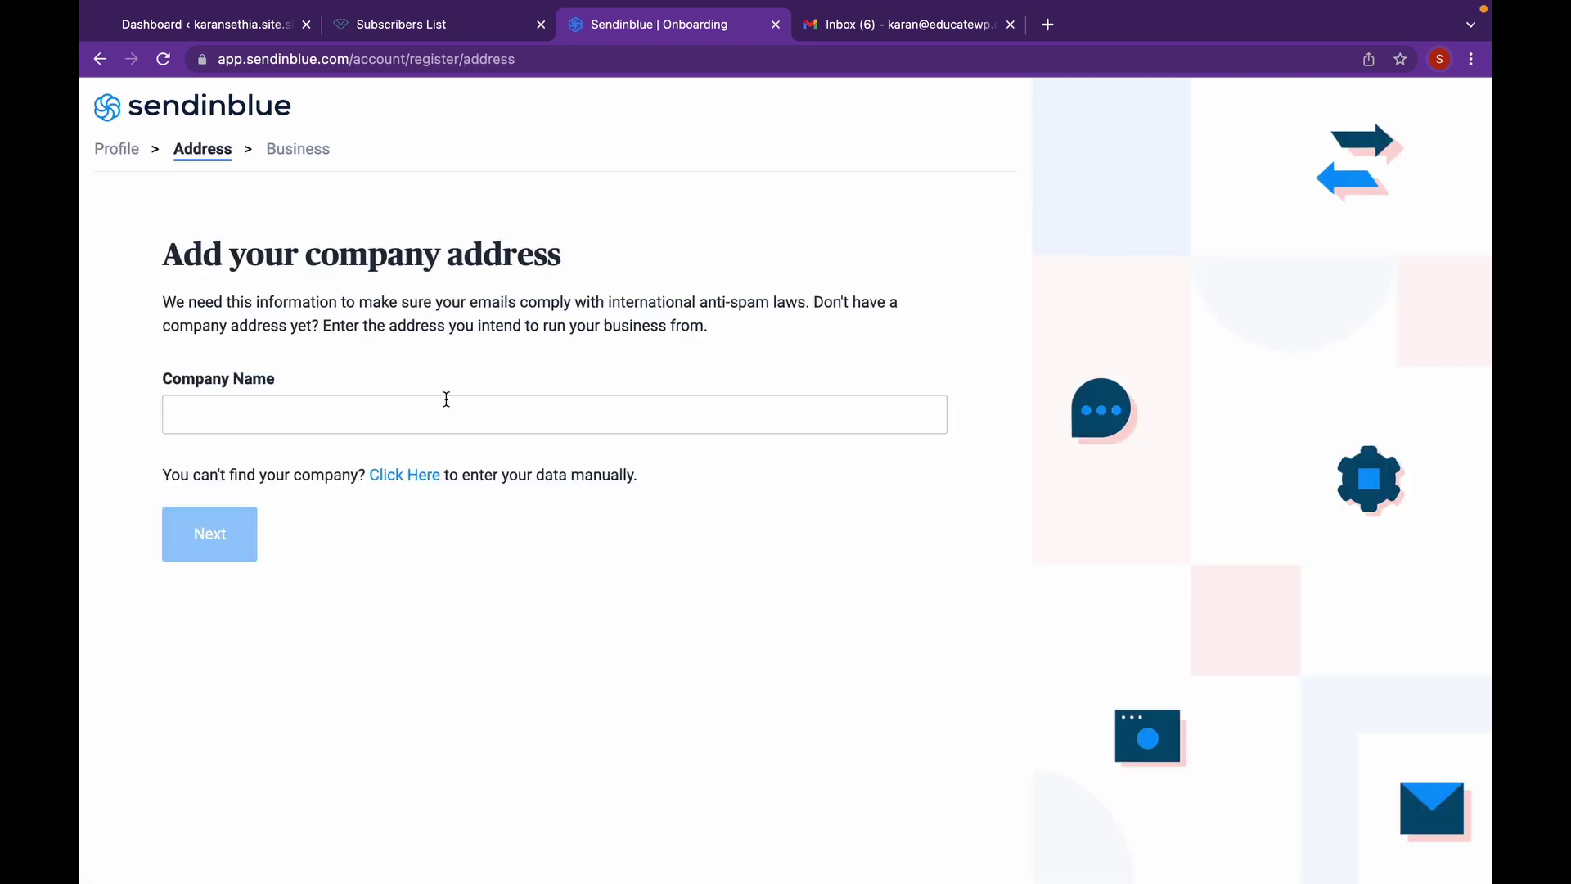
# - Enter 'Print' as the company name
pyautogui.click(446, 400)
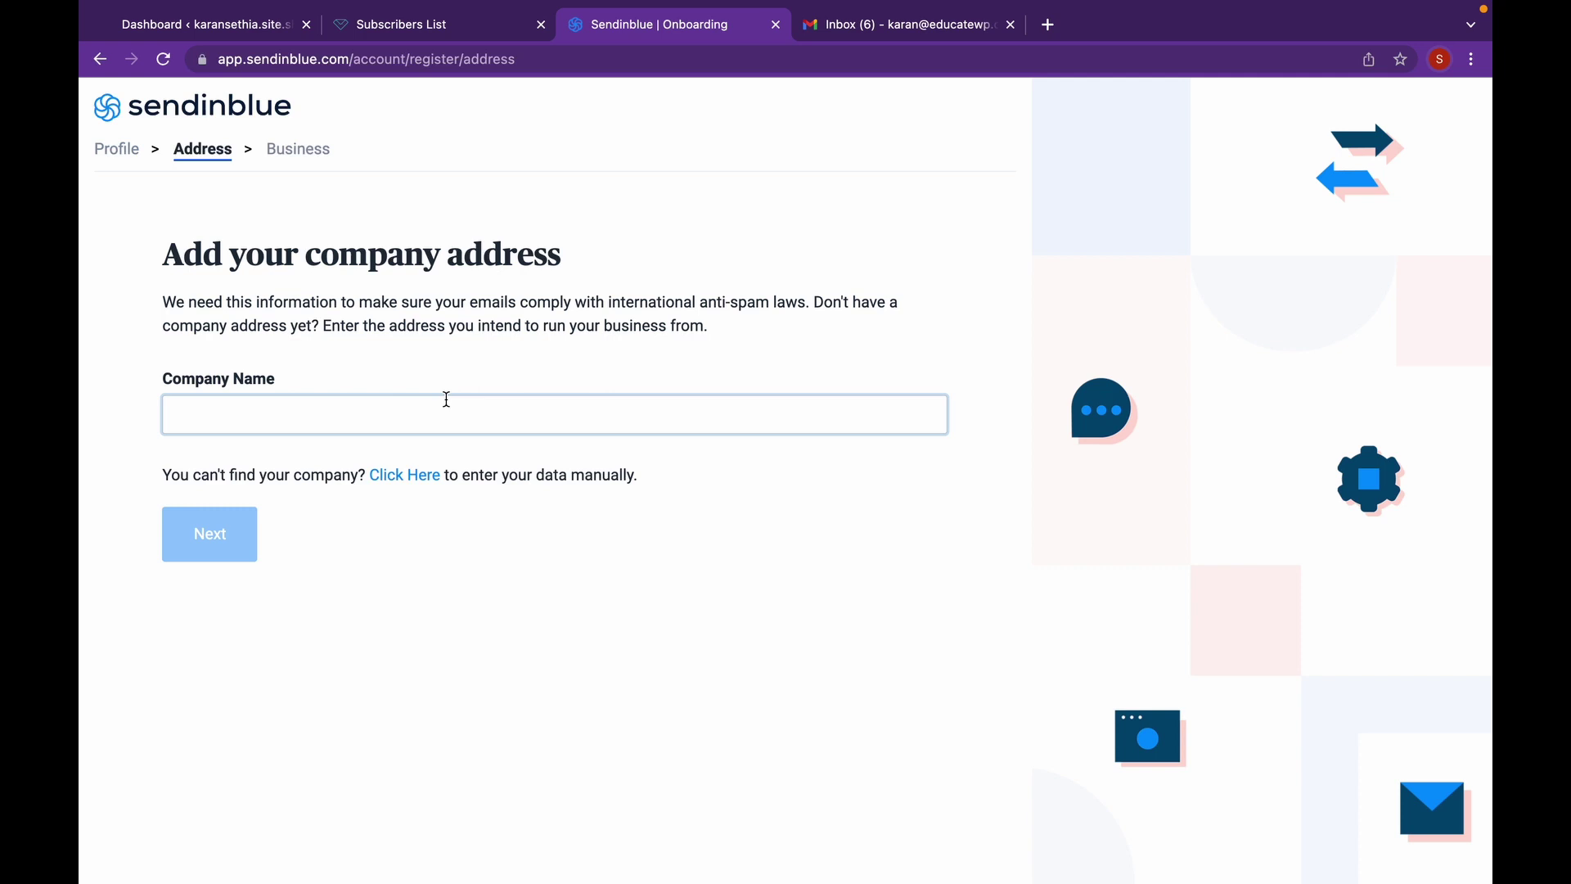
pyautogui.write('Print')
pyautogui.click(614, 684)
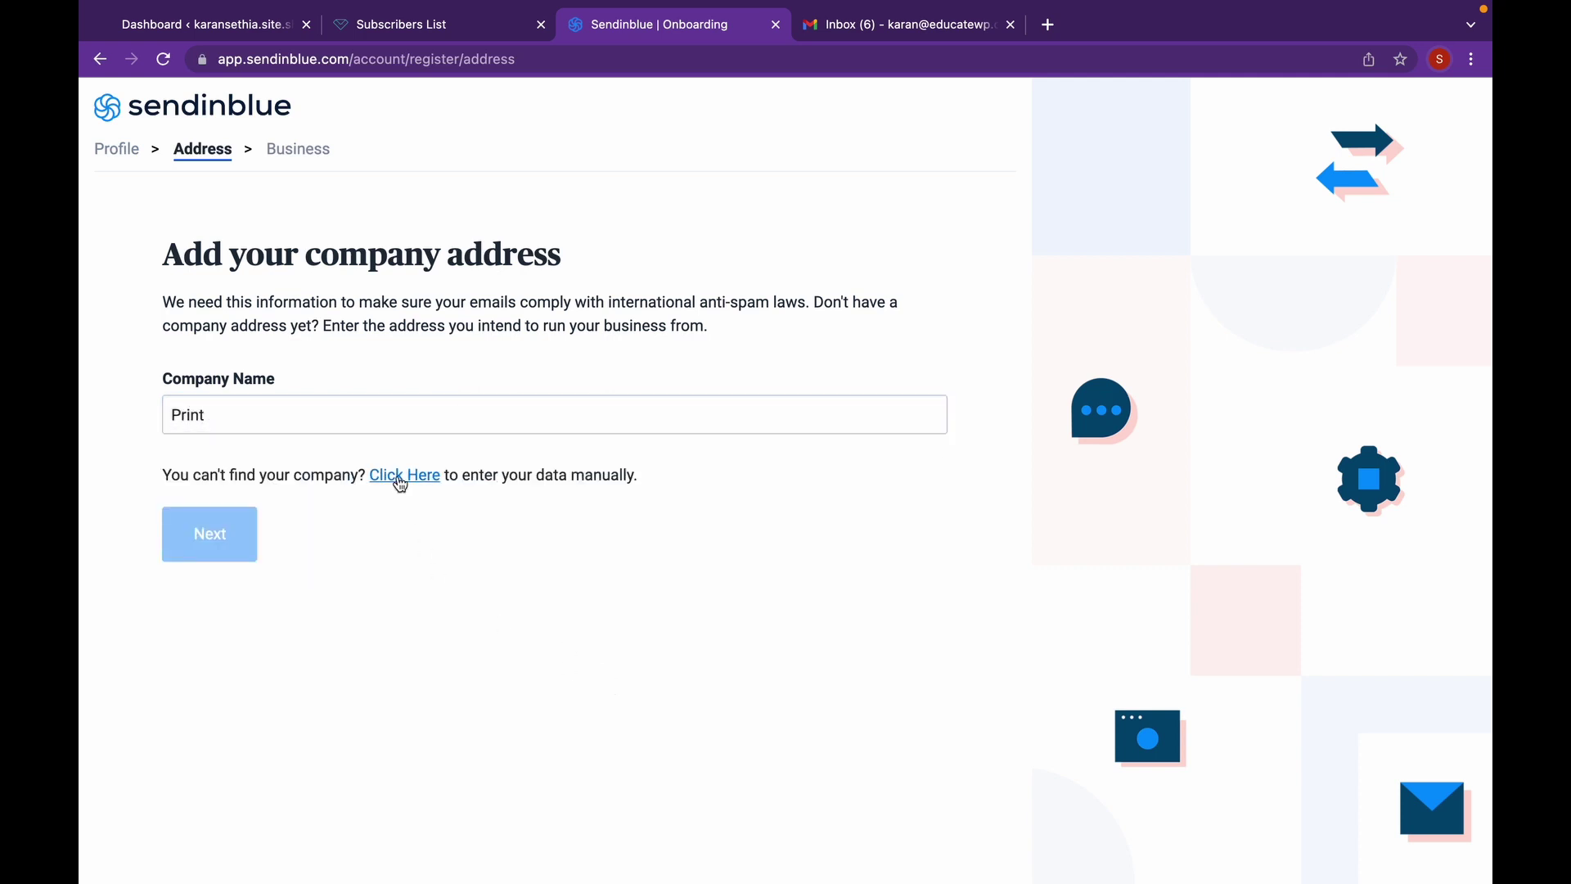
# - Fill in the street, zipcode, city and store website from suggestions, then submit the address
pyautogui.click(399, 477)
pyautogui.click(385, 494)
pyautogui.click(246, 556)
pyautogui.click(798, 513)
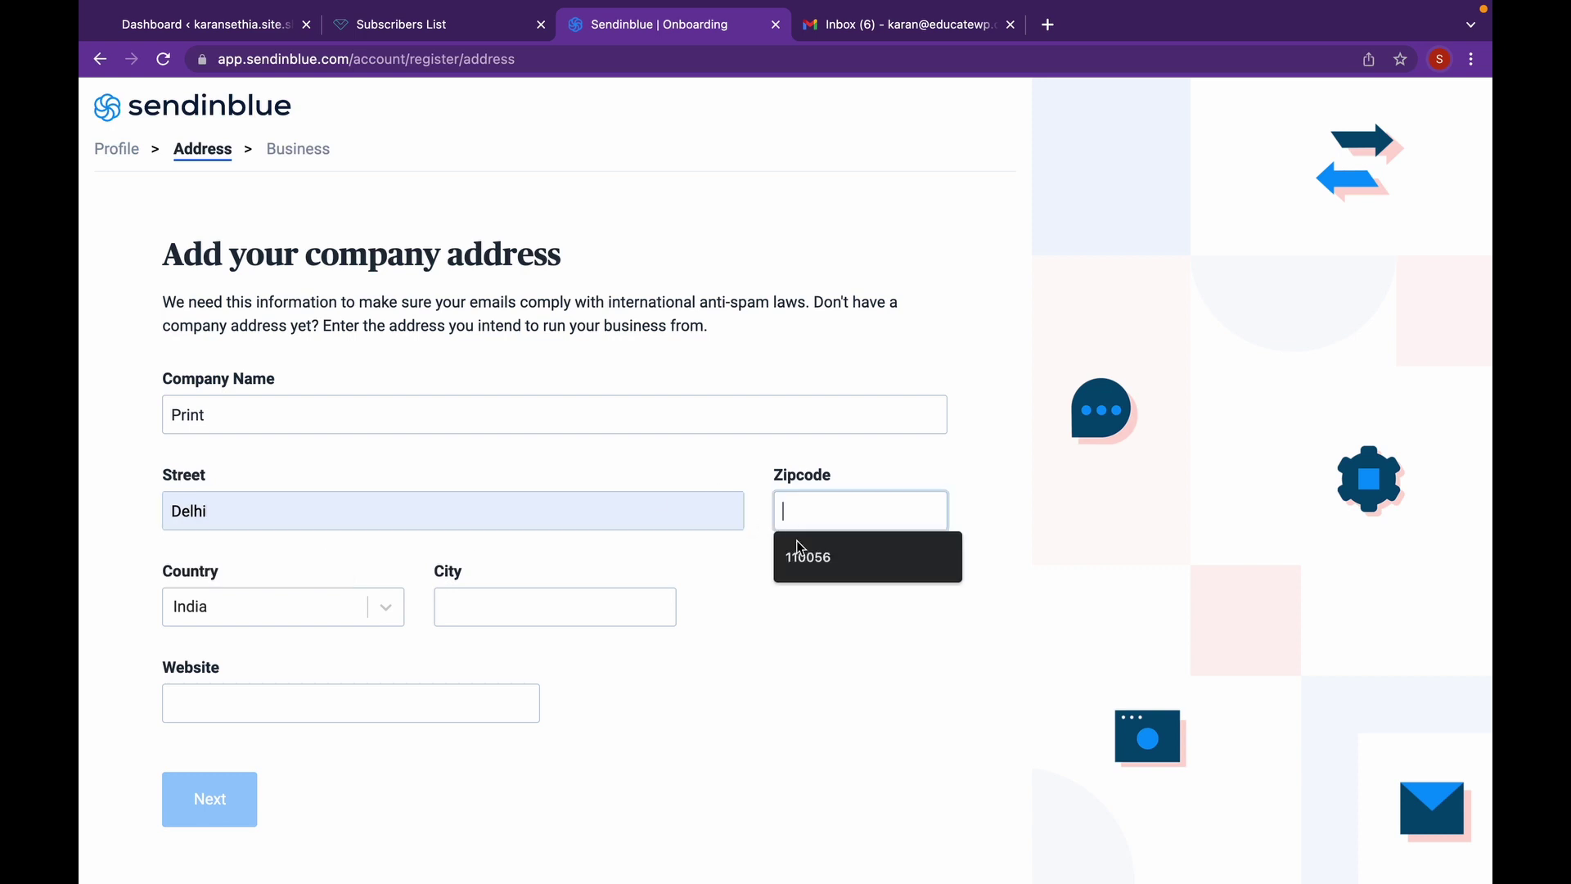
pyautogui.click(805, 557)
pyautogui.click(459, 605)
pyautogui.click(456, 646)
pyautogui.click(385, 701)
pyautogui.click(379, 747)
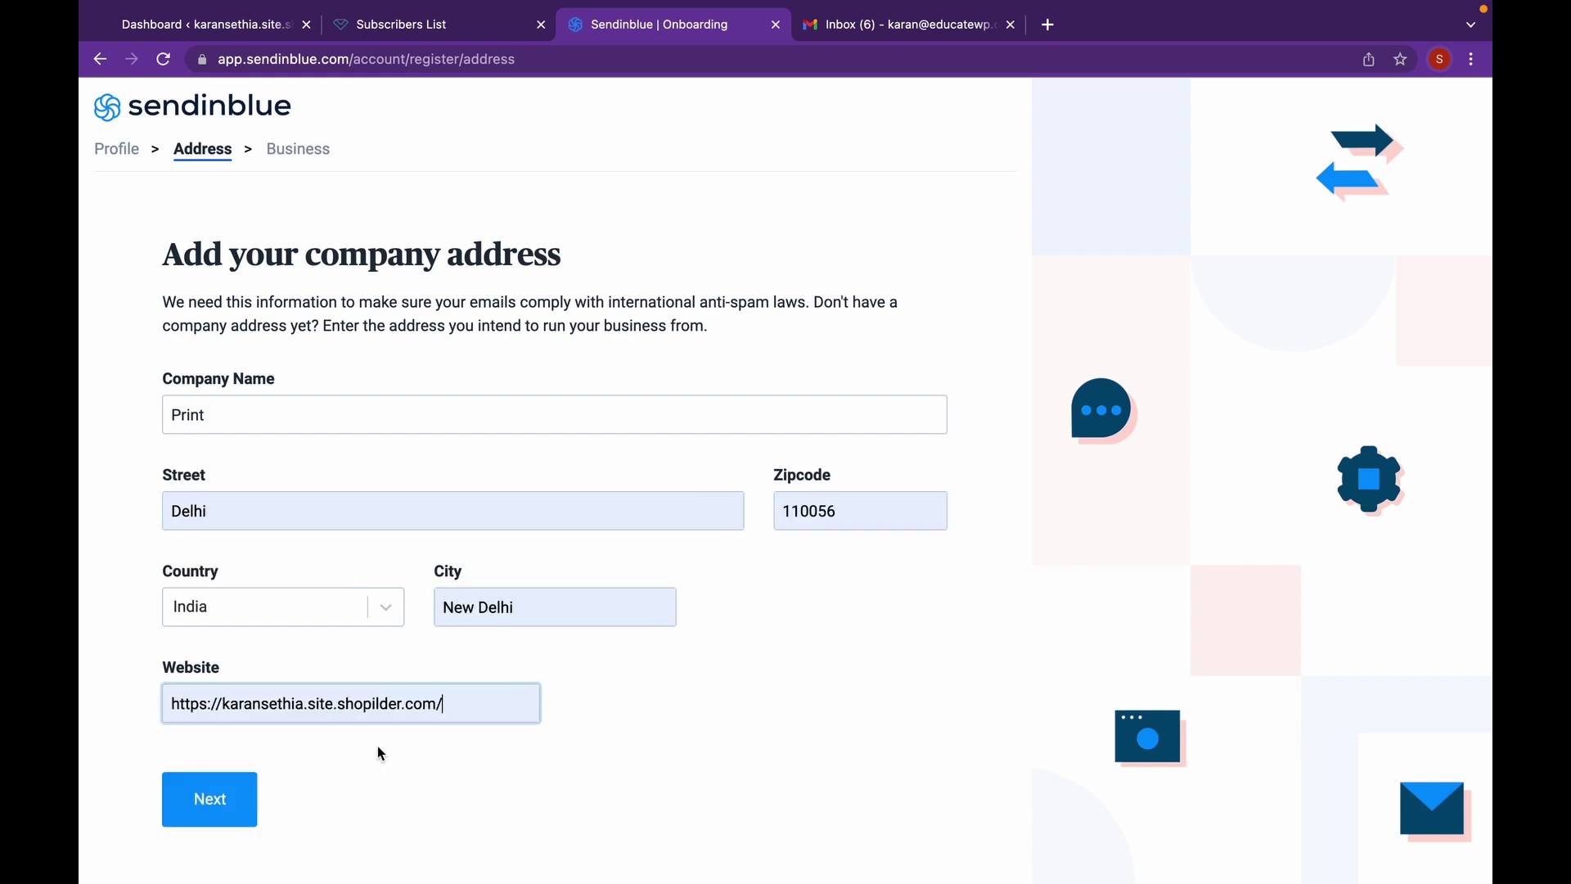
pyautogui.click(200, 800)
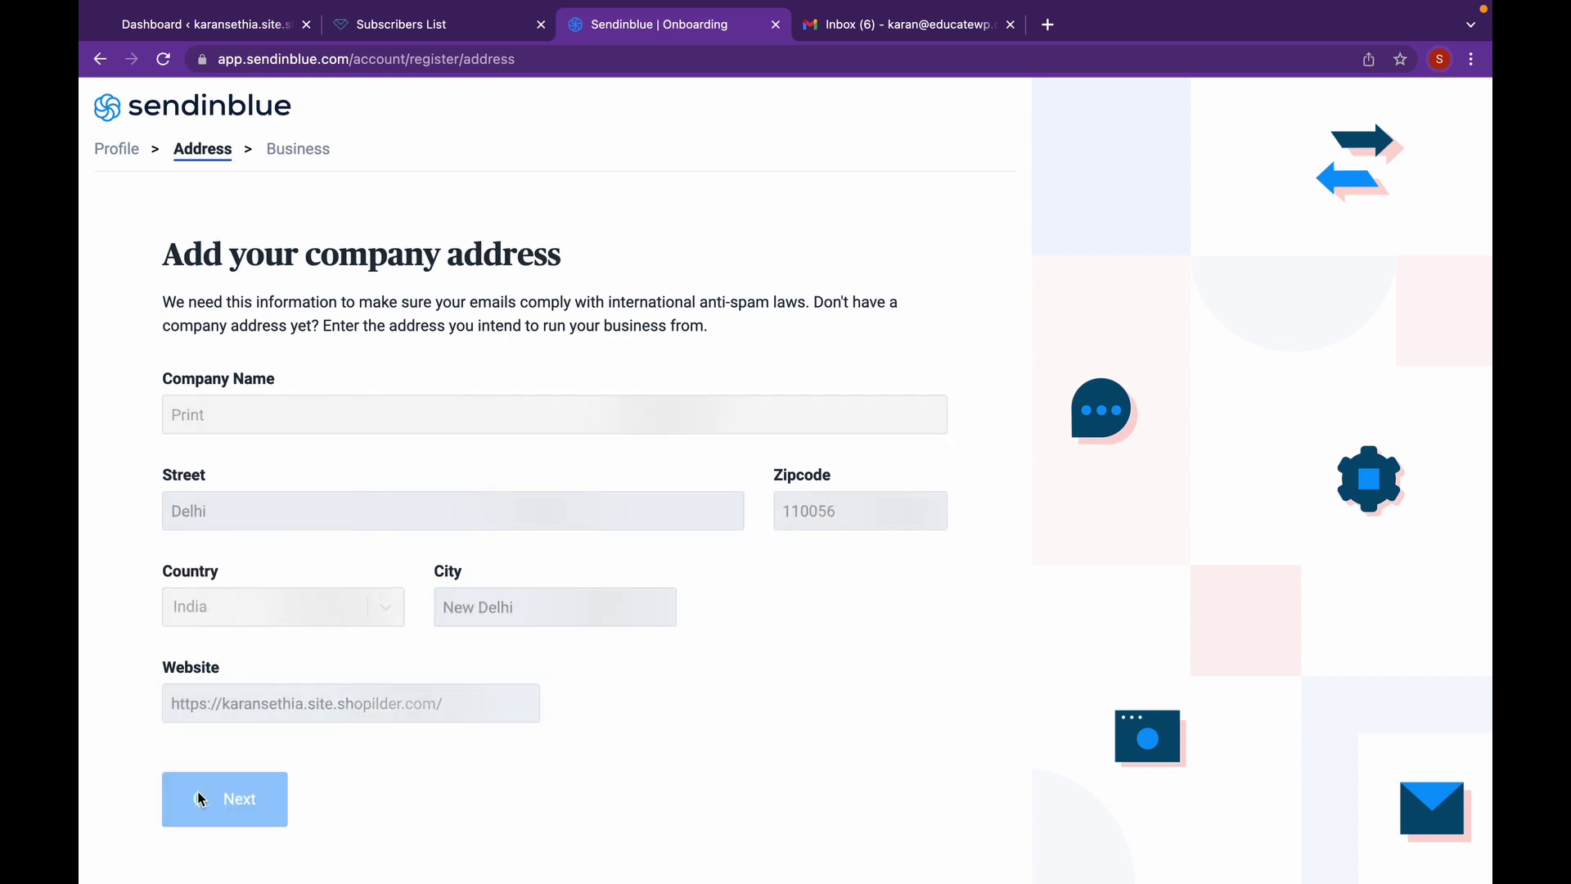
# - Reach the business step and set team size 0-1 with 1-300 contacts
pyautogui.click(199, 800)
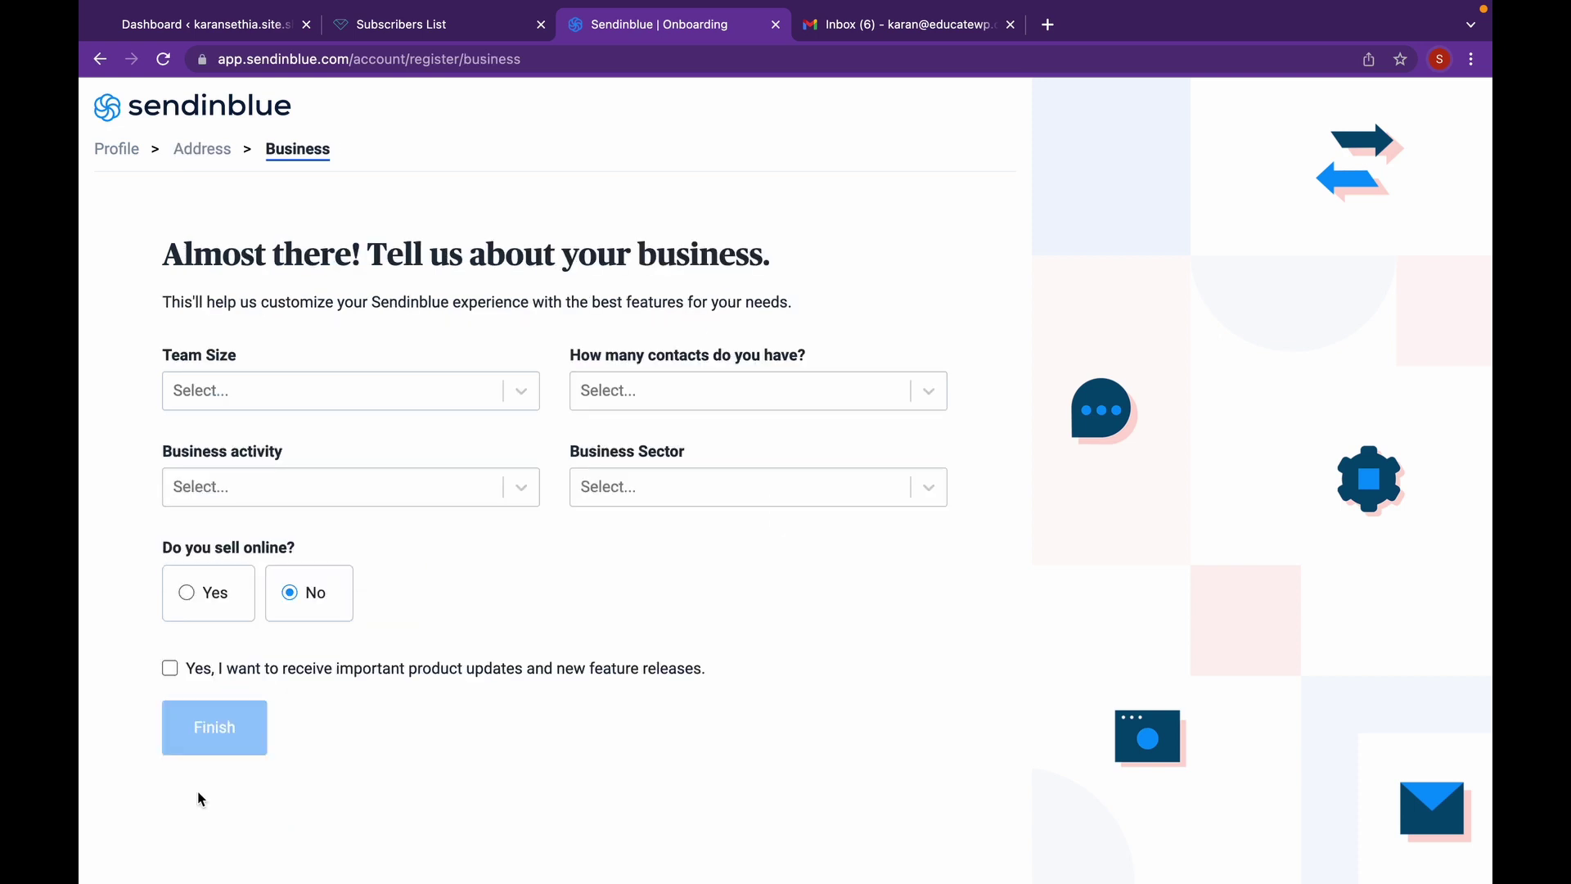
pyautogui.click(415, 386)
pyautogui.click(369, 467)
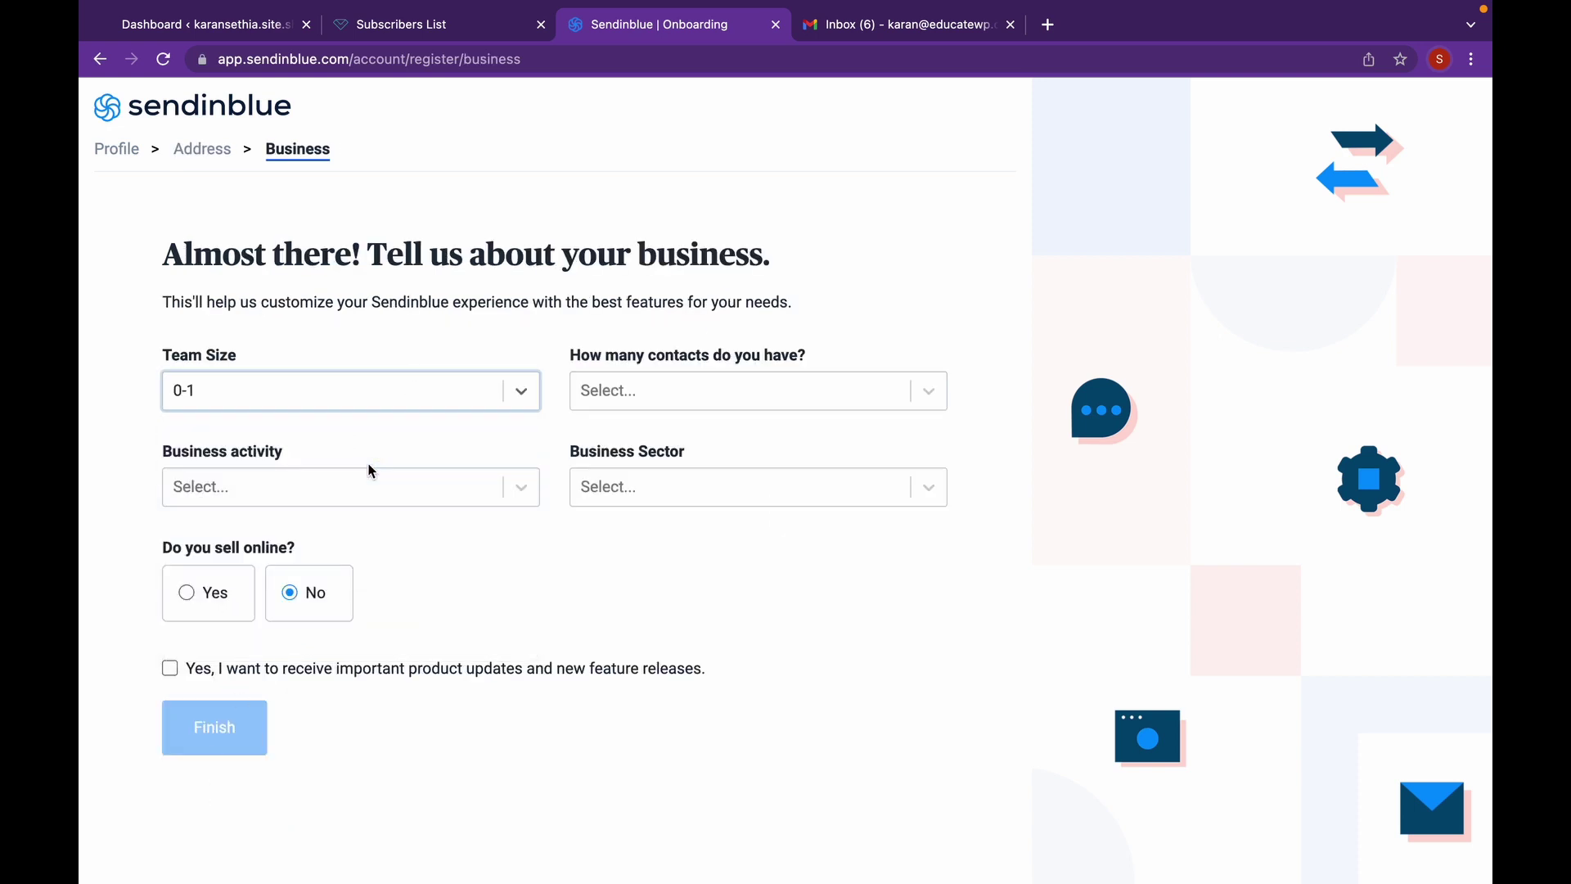
pyautogui.click(600, 405)
pyautogui.click(612, 480)
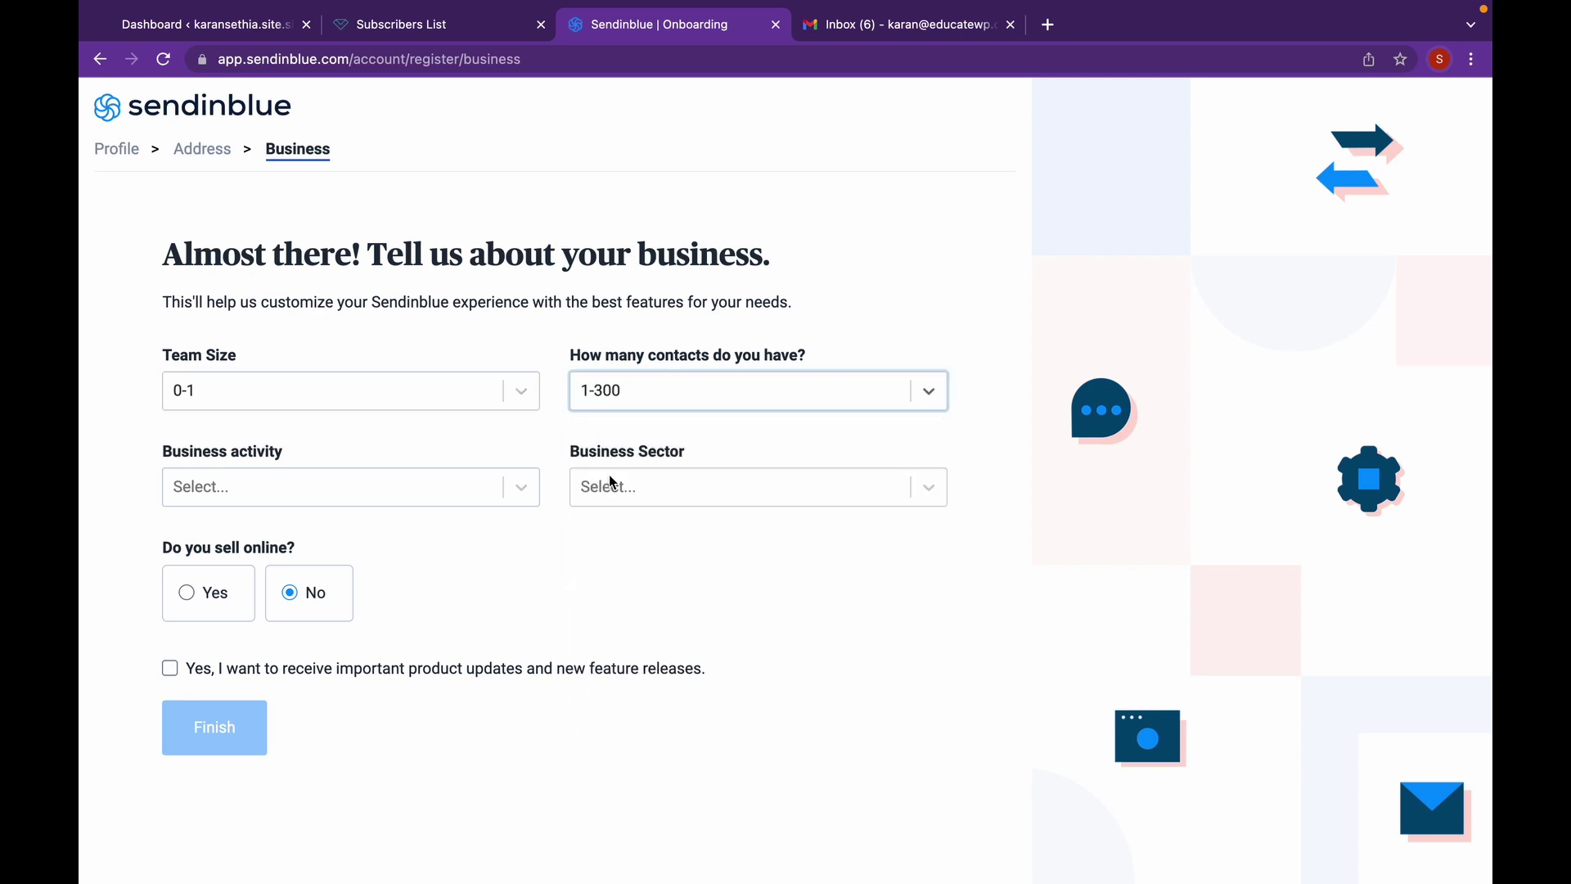
# - Choose Selling physical goods, sector Art, Music, Culture & Fashion, answer Yes, and finish
pyautogui.click(461, 486)
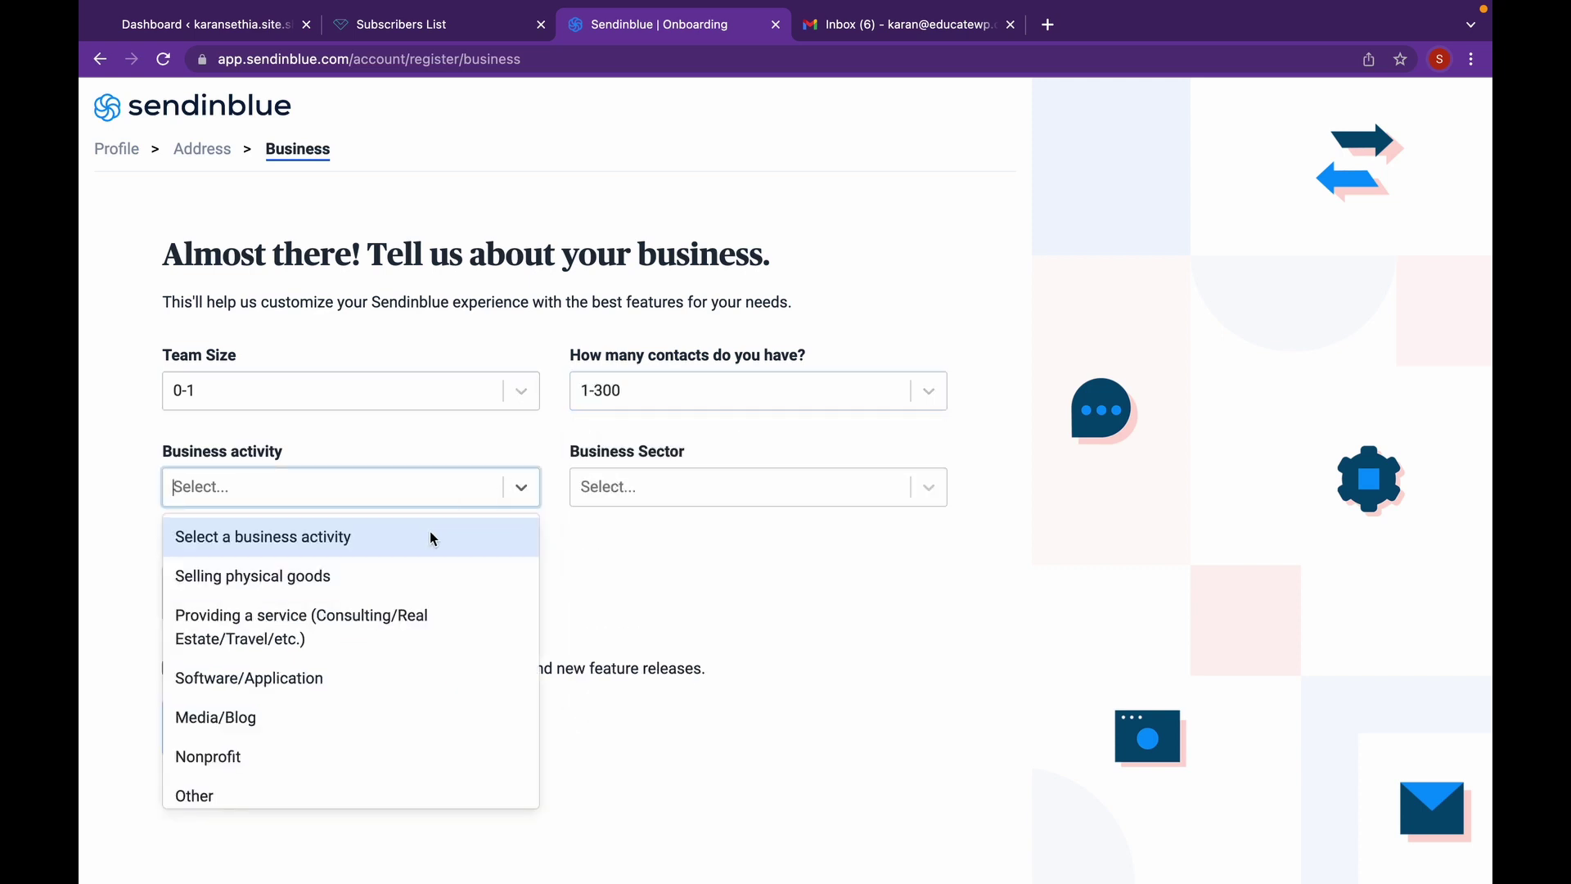
pyautogui.click(418, 581)
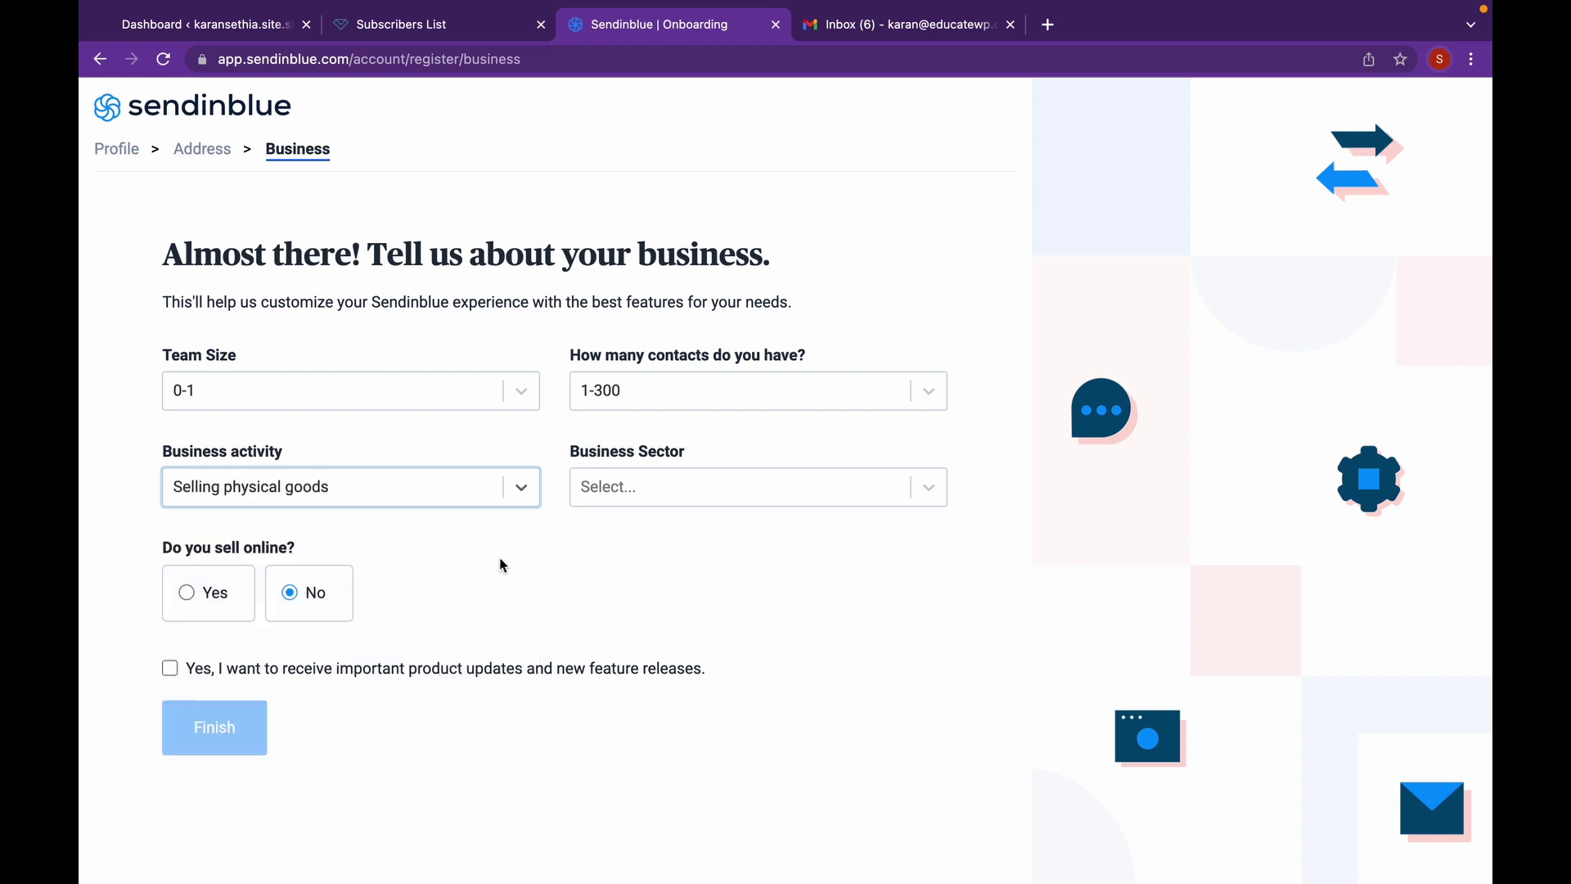
pyautogui.click(592, 505)
pyautogui.click(603, 576)
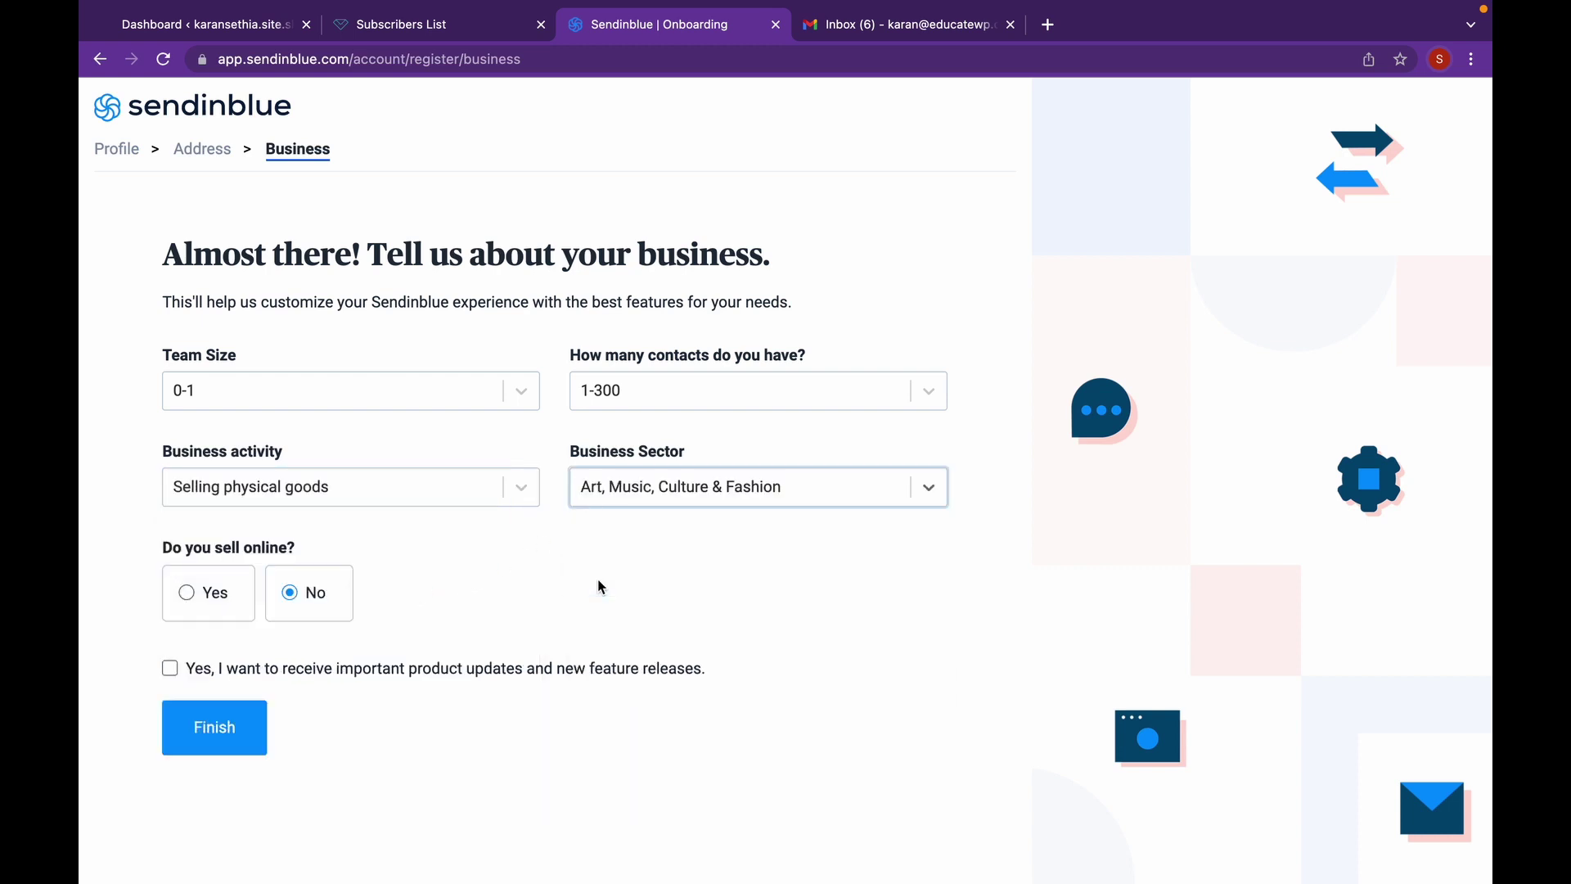
pyautogui.click(208, 603)
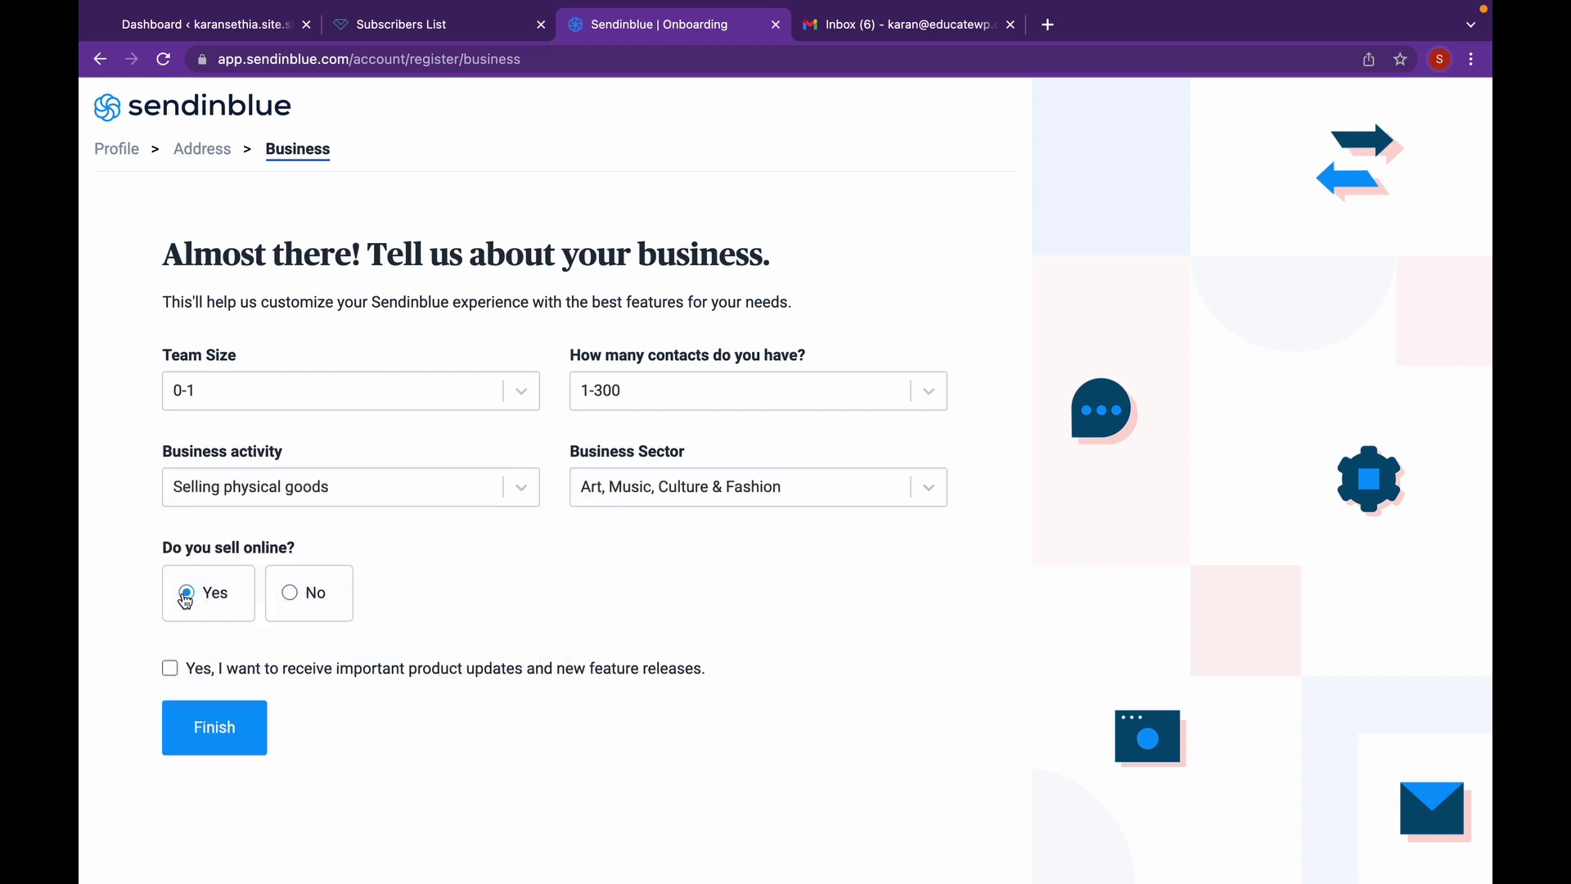
pyautogui.click(207, 715)
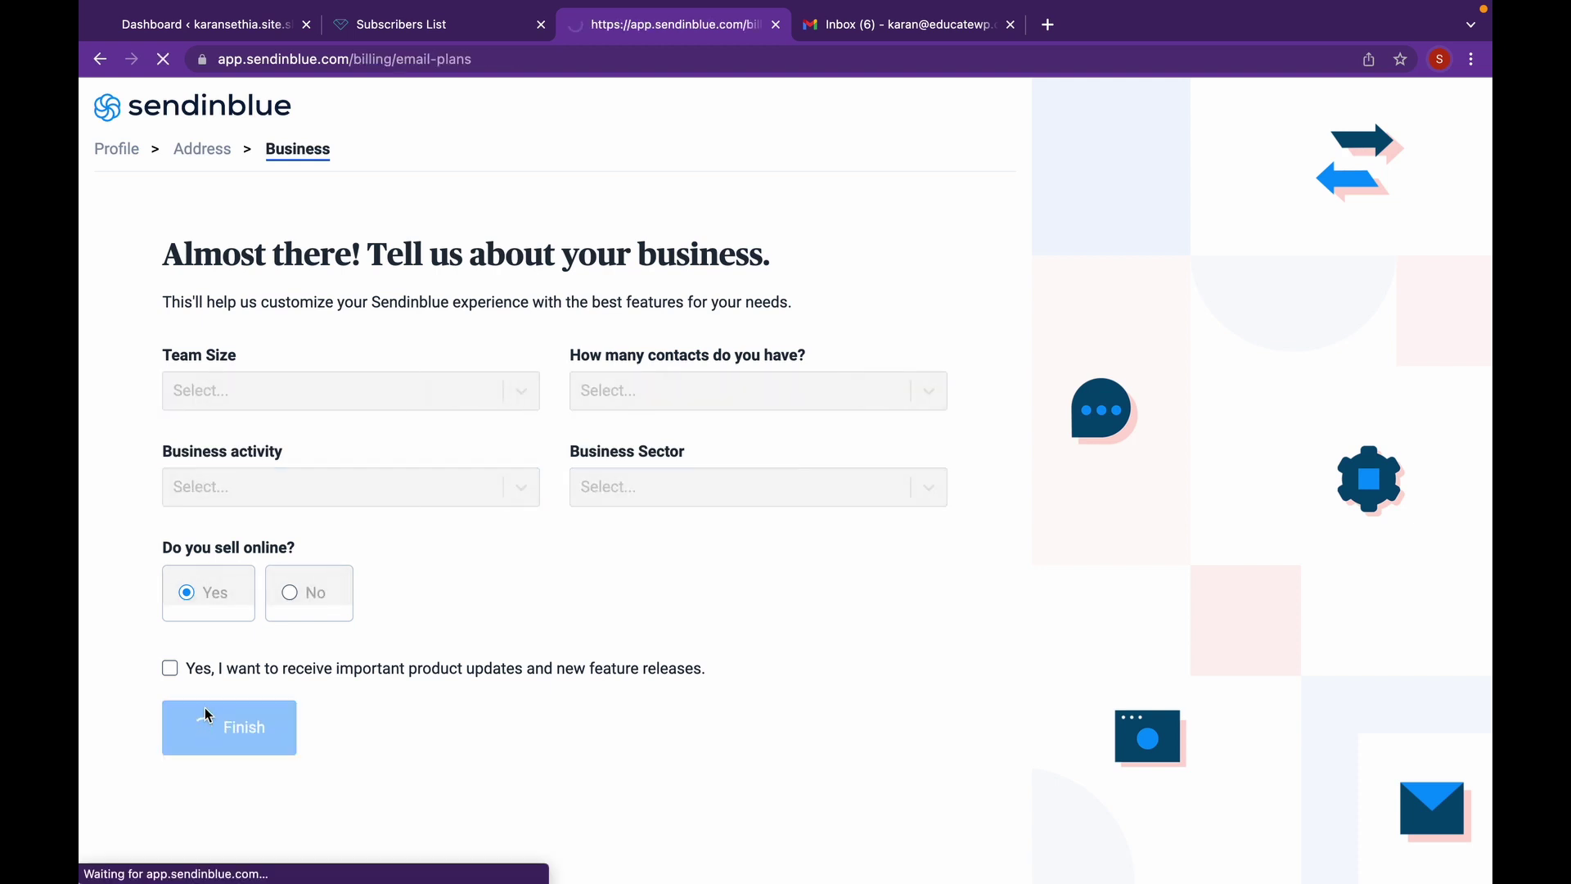
# - Choose the Free plan from the Sendinblue plans page
pyautogui.scroll(-2, 205, 712)
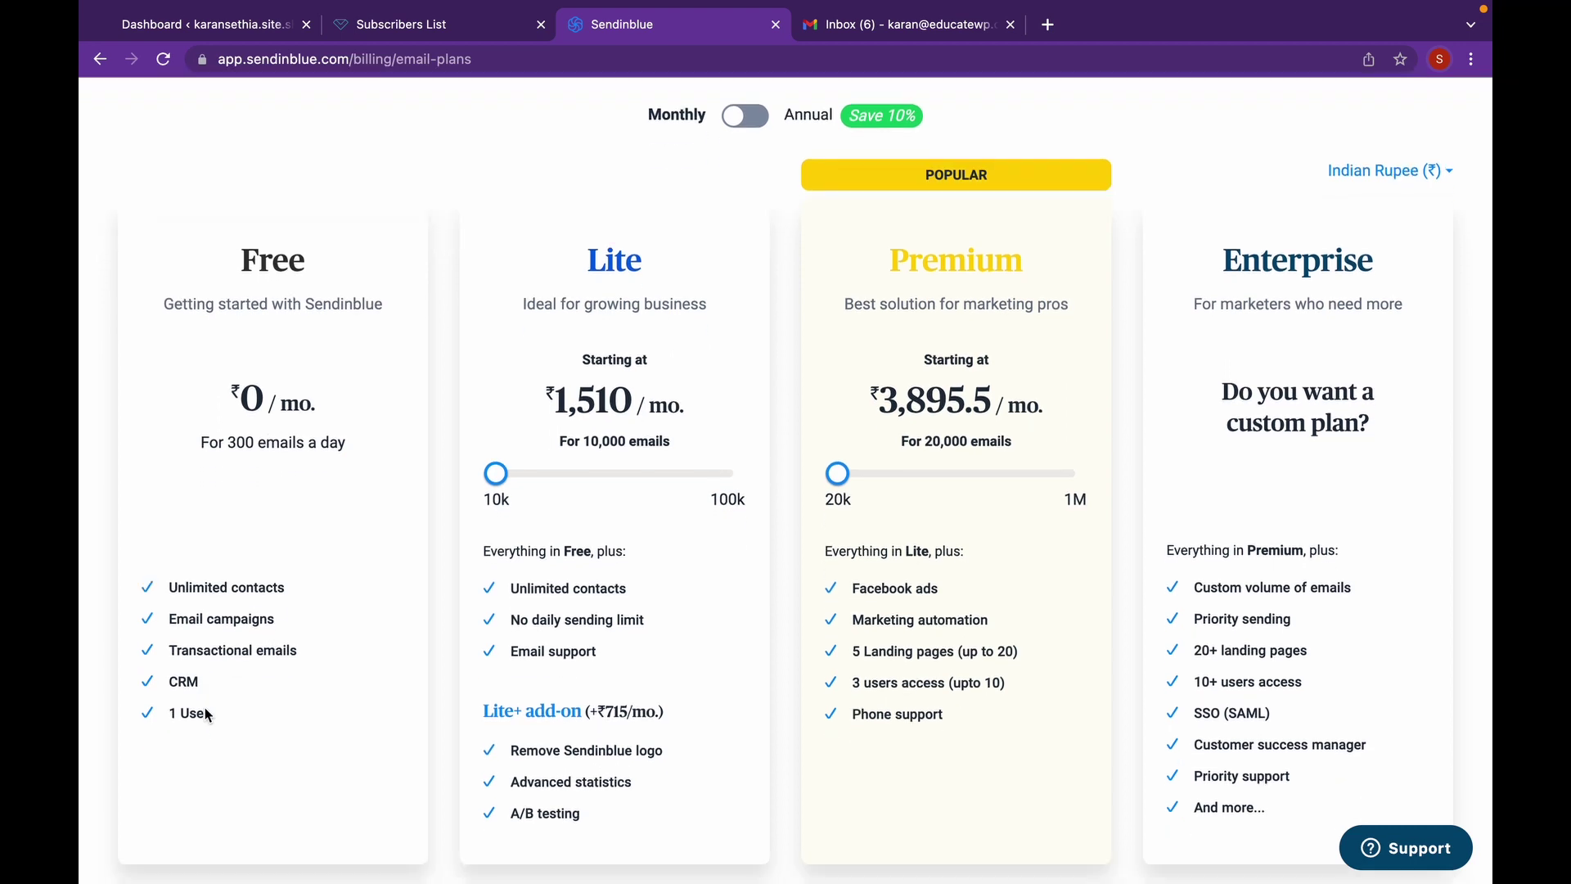
pyautogui.scroll(-4, 205, 715)
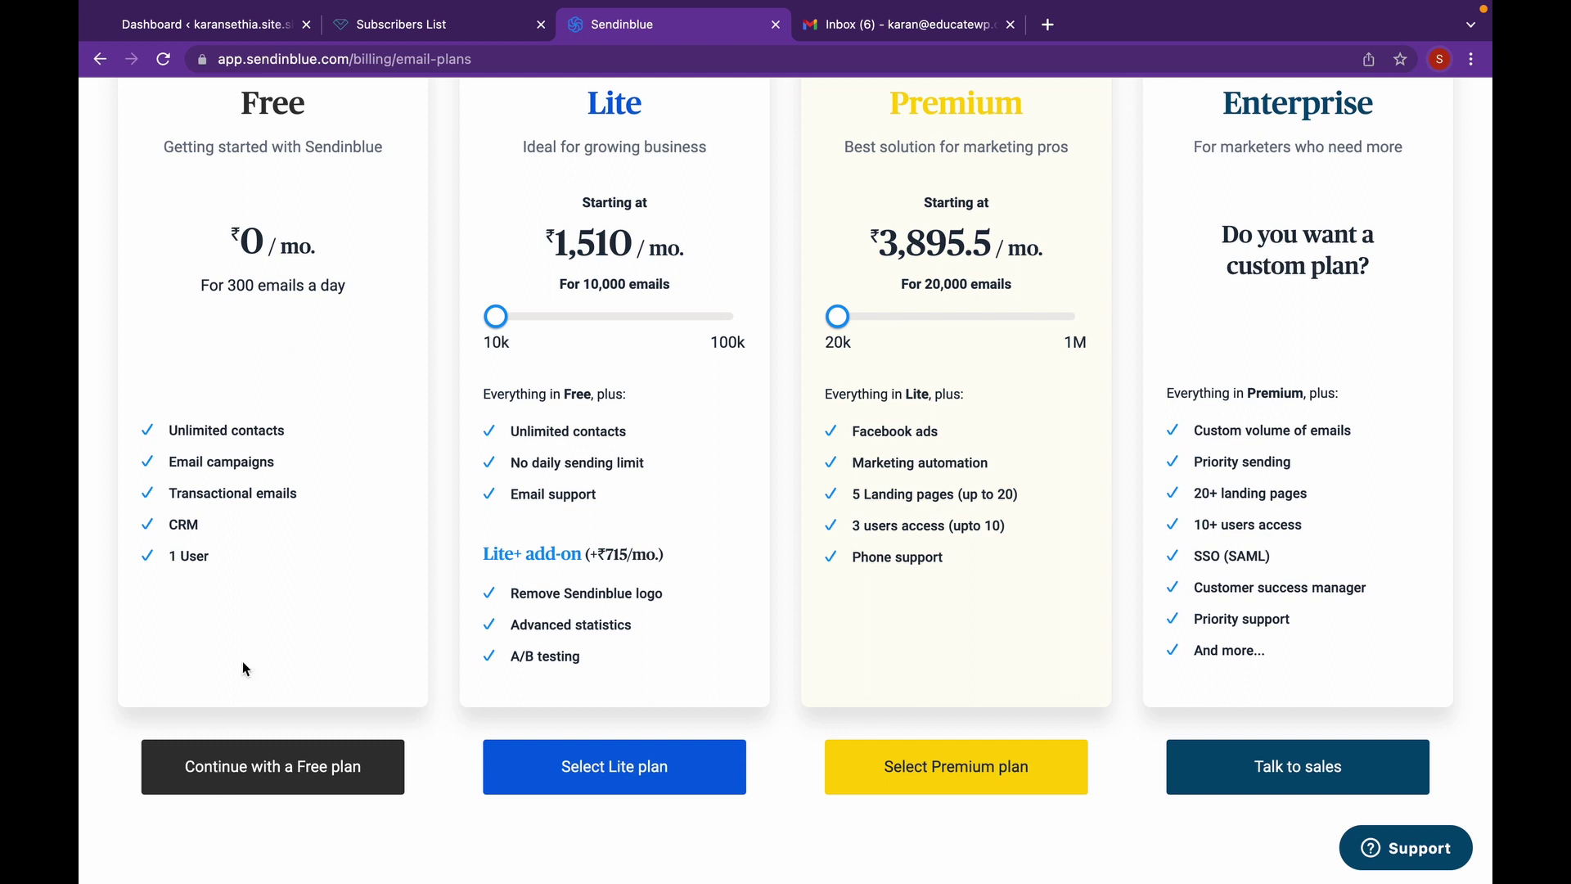
pyautogui.click(250, 776)
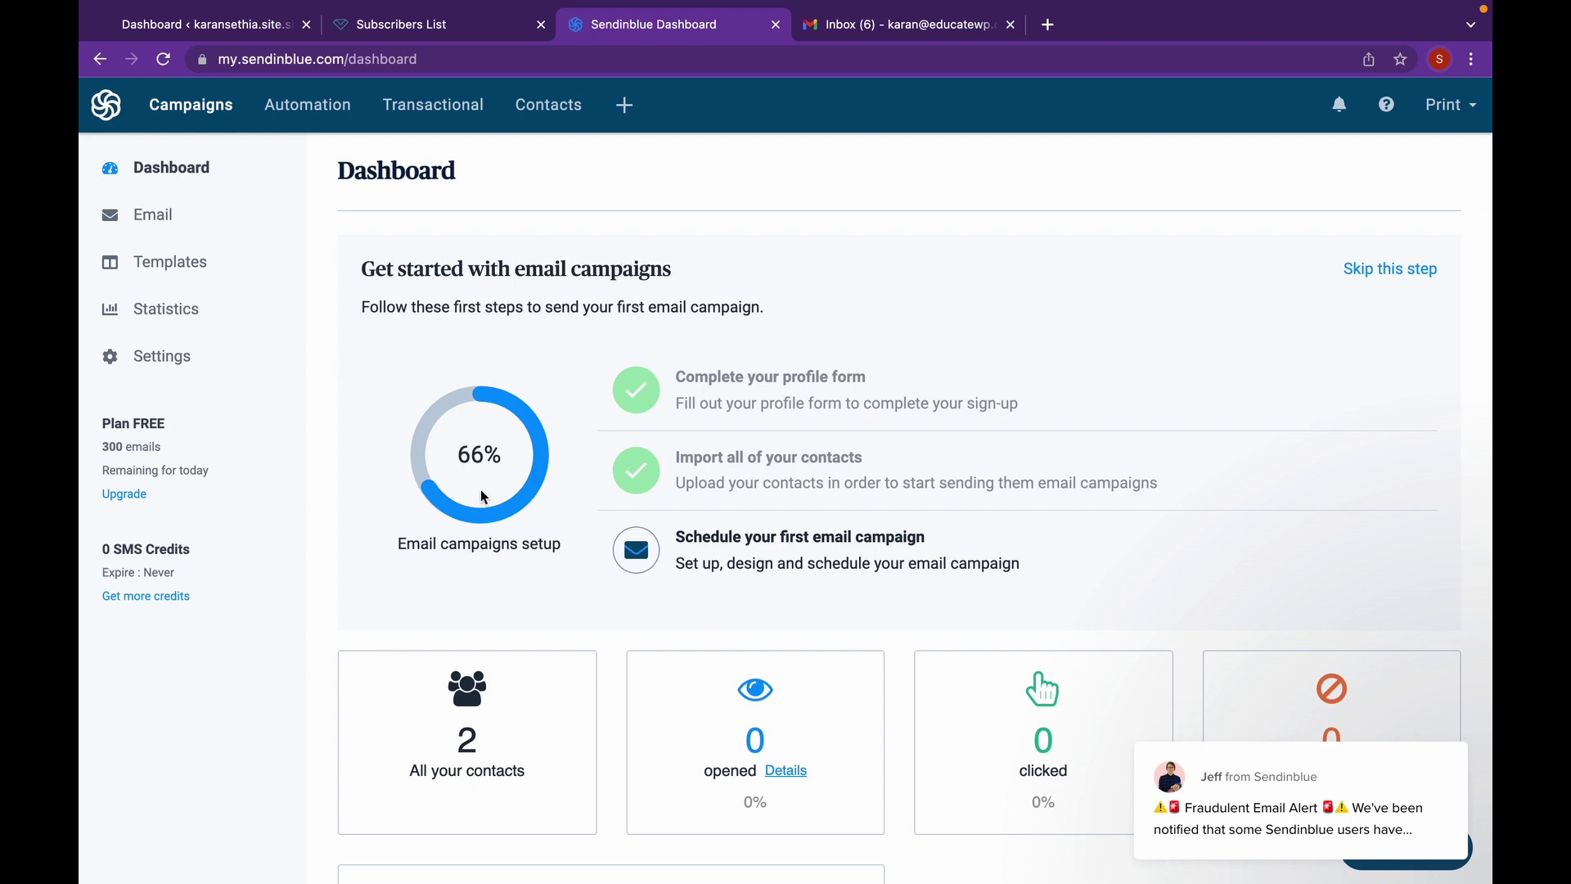
# - In Convertful's Integrations, add a new integration and pick the Sendinblue tile
pyautogui.click(423, 26)
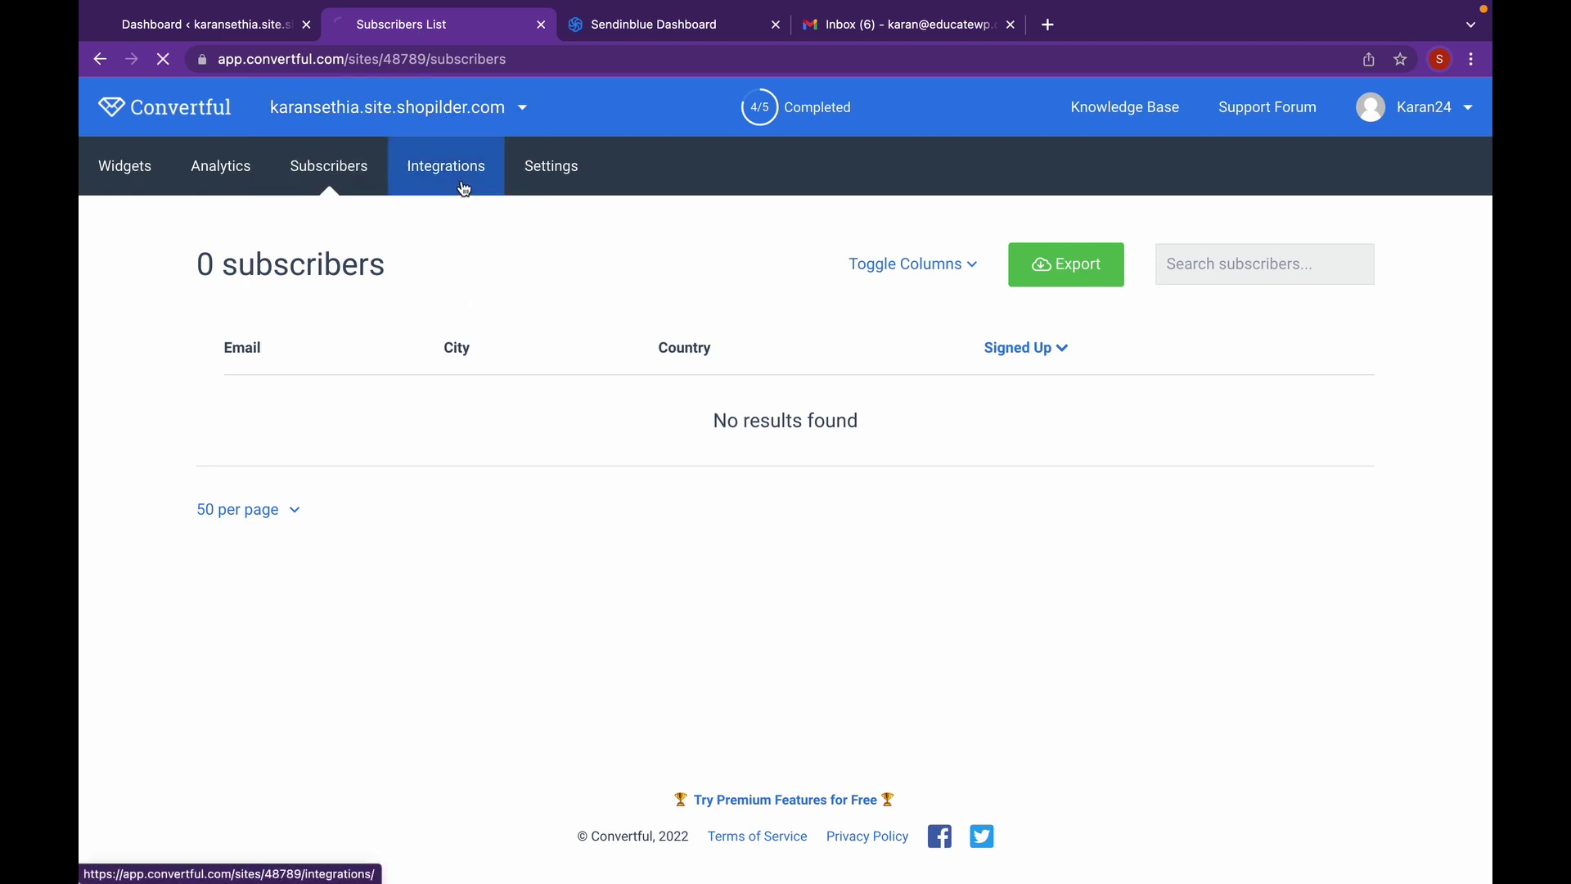
pyautogui.click(464, 189)
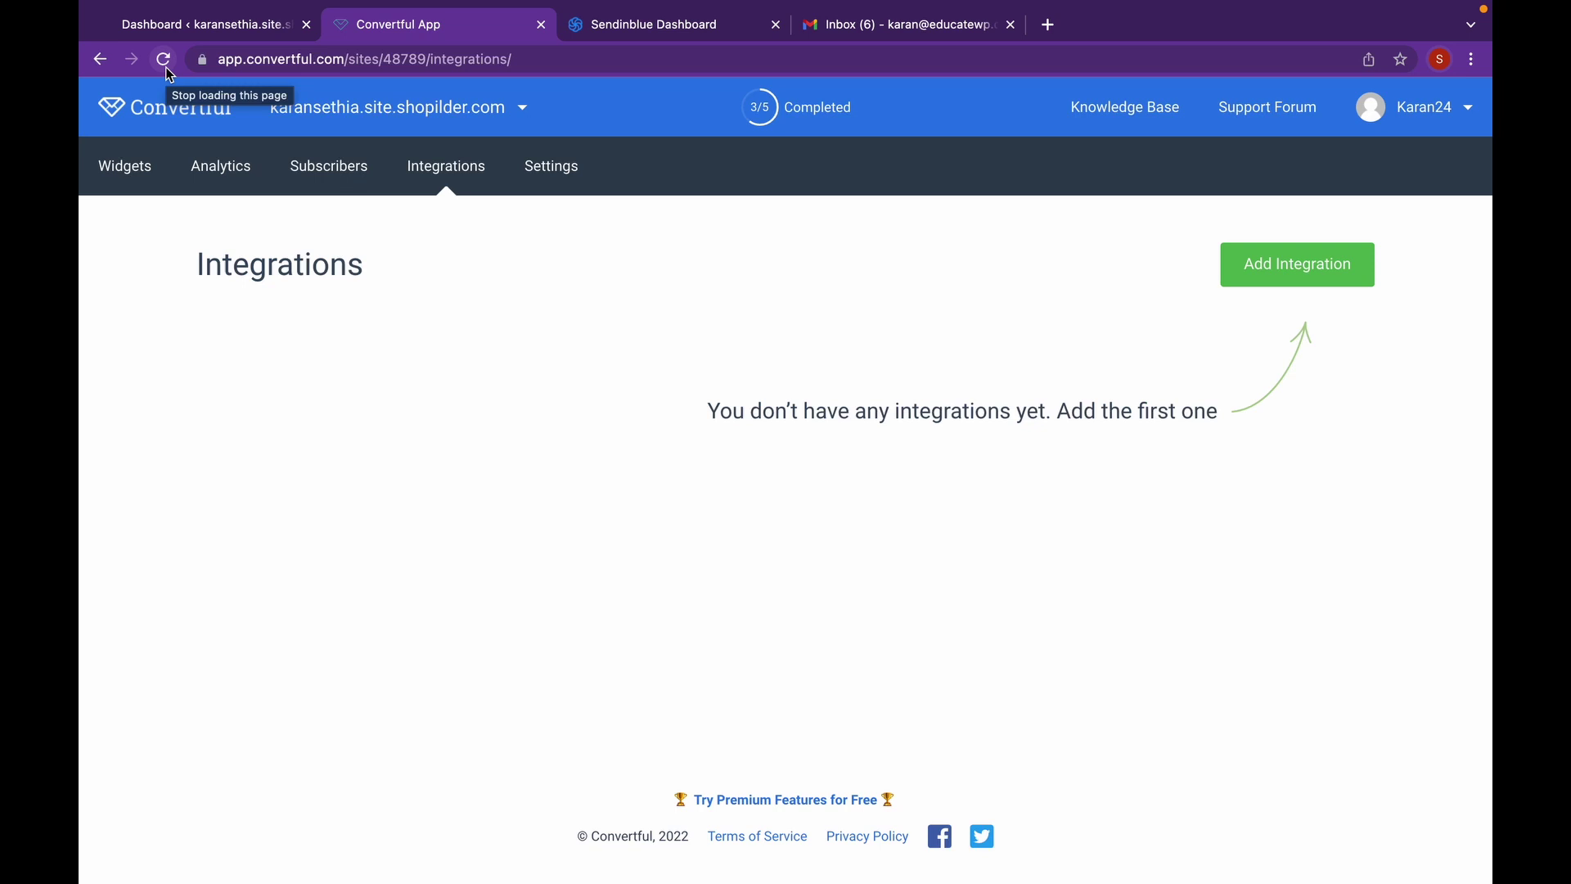
pyautogui.click(1275, 284)
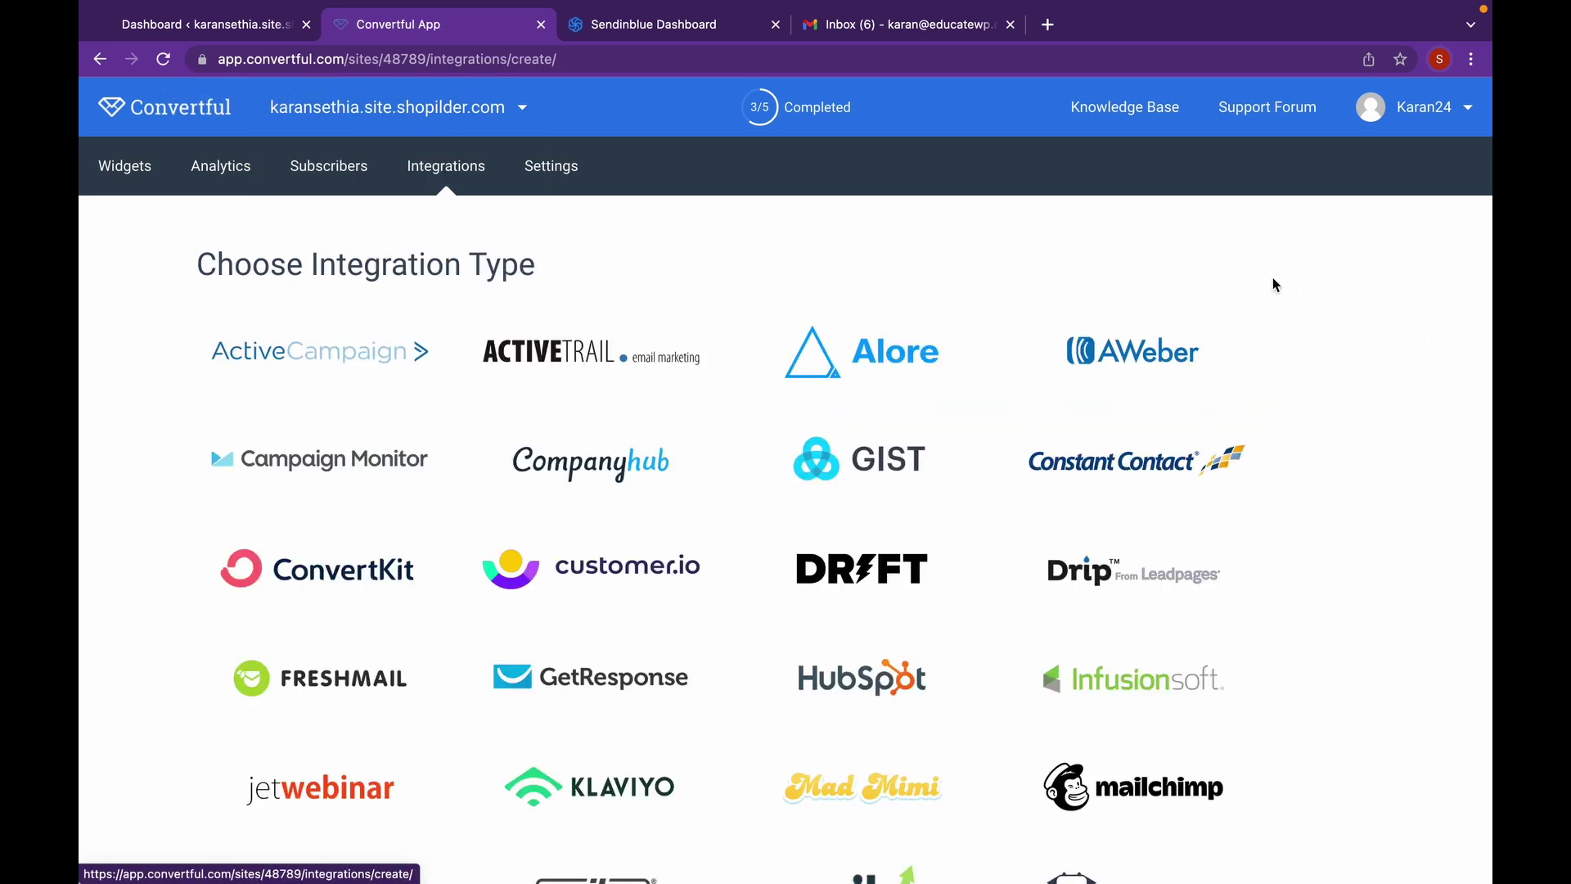
pyautogui.scroll(-5, 1274, 284)
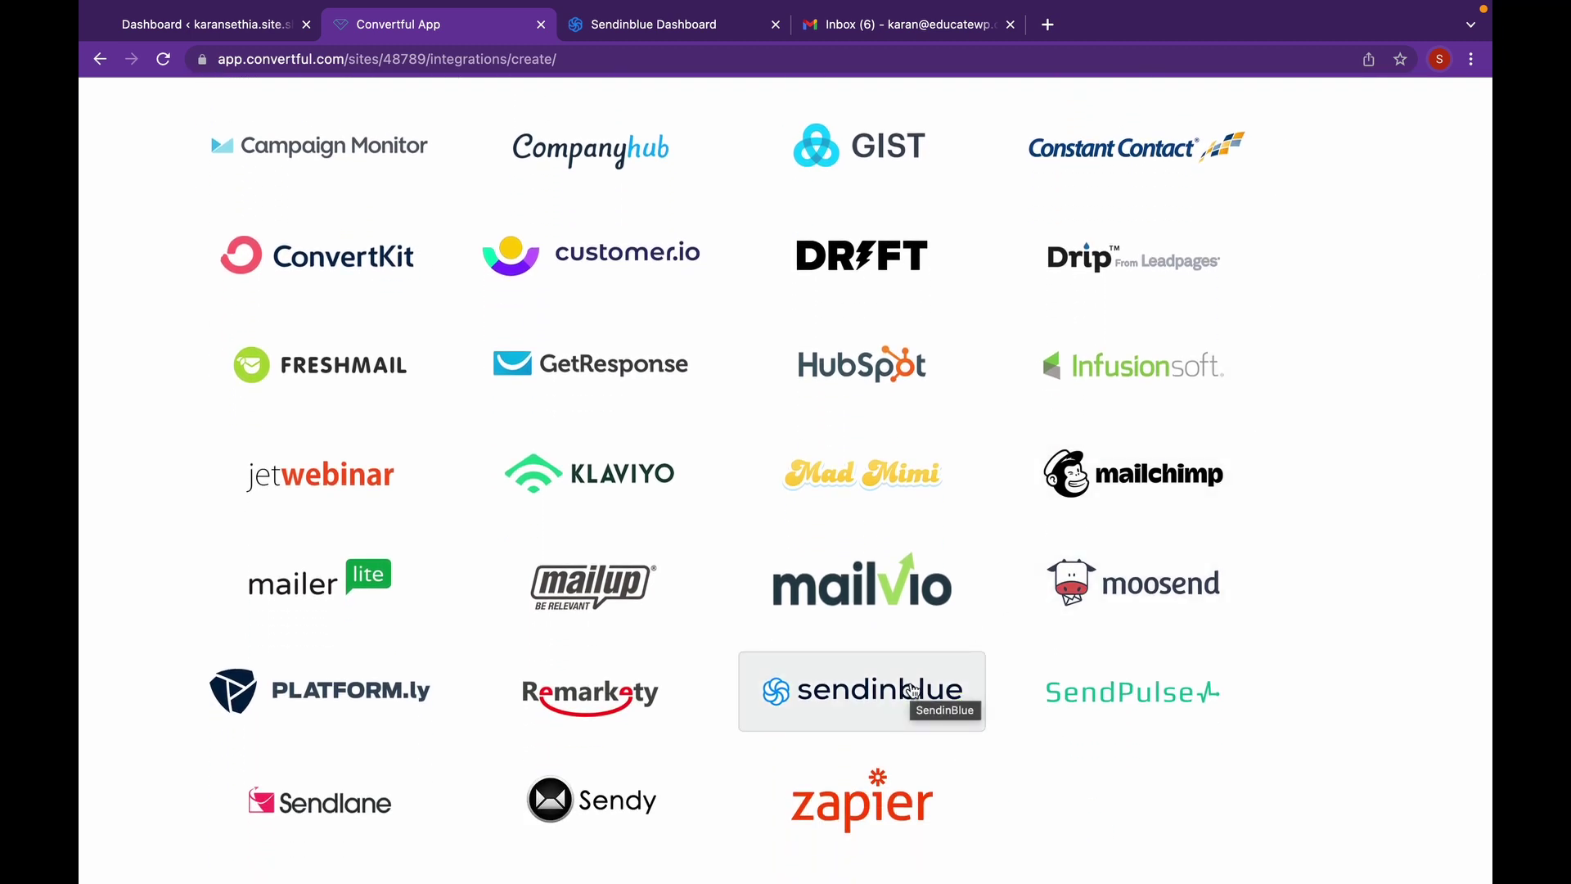
pyautogui.click(913, 689)
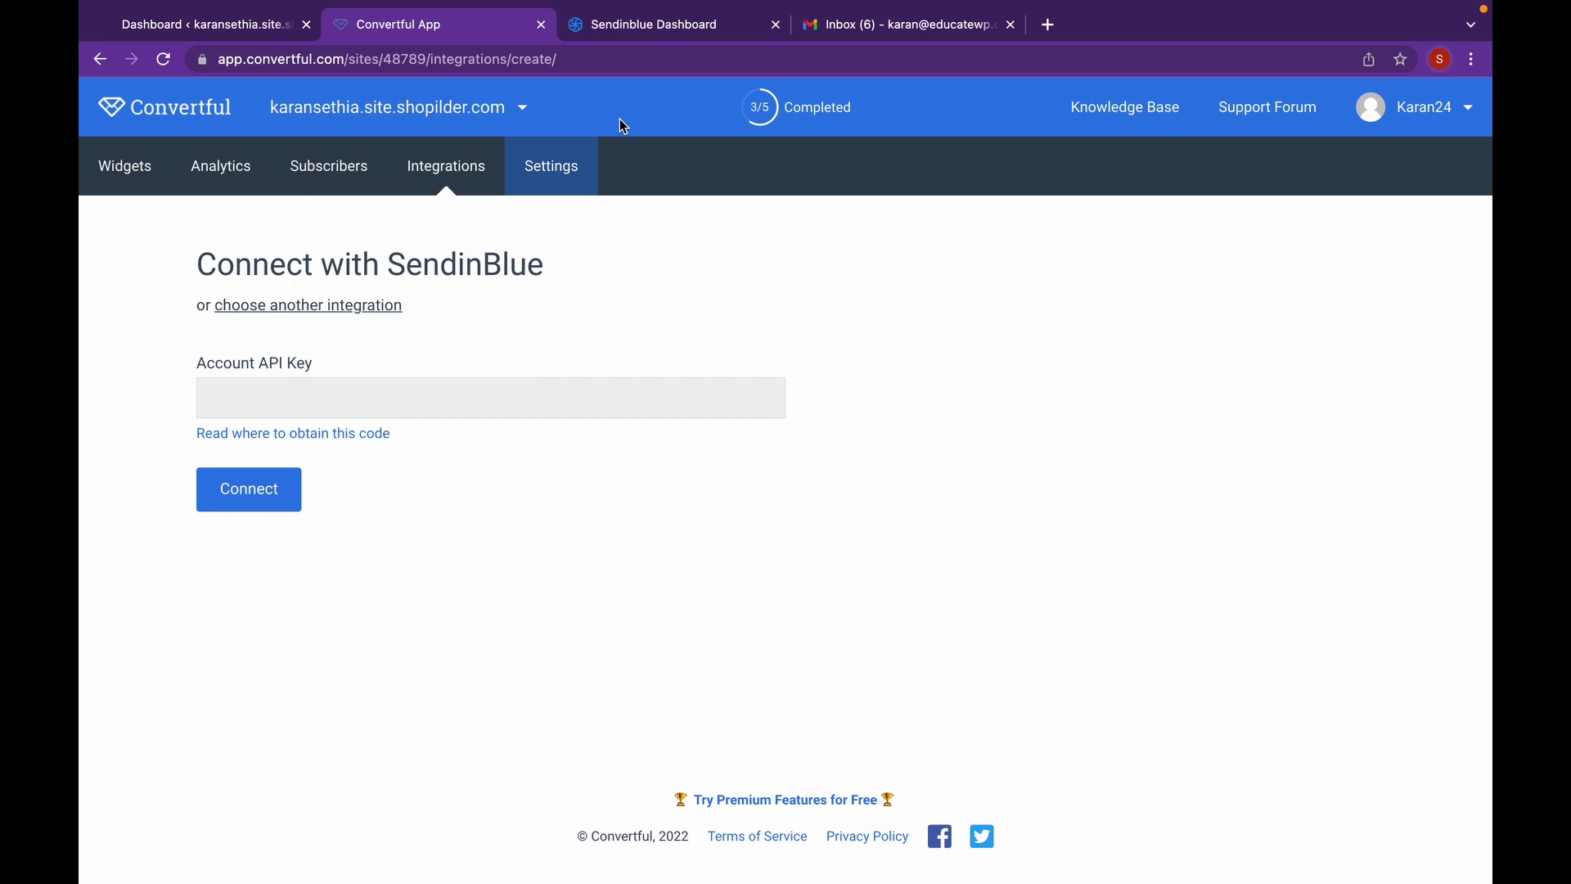
# - Go to the Sendinblue account's API key settings
pyautogui.click(657, 33)
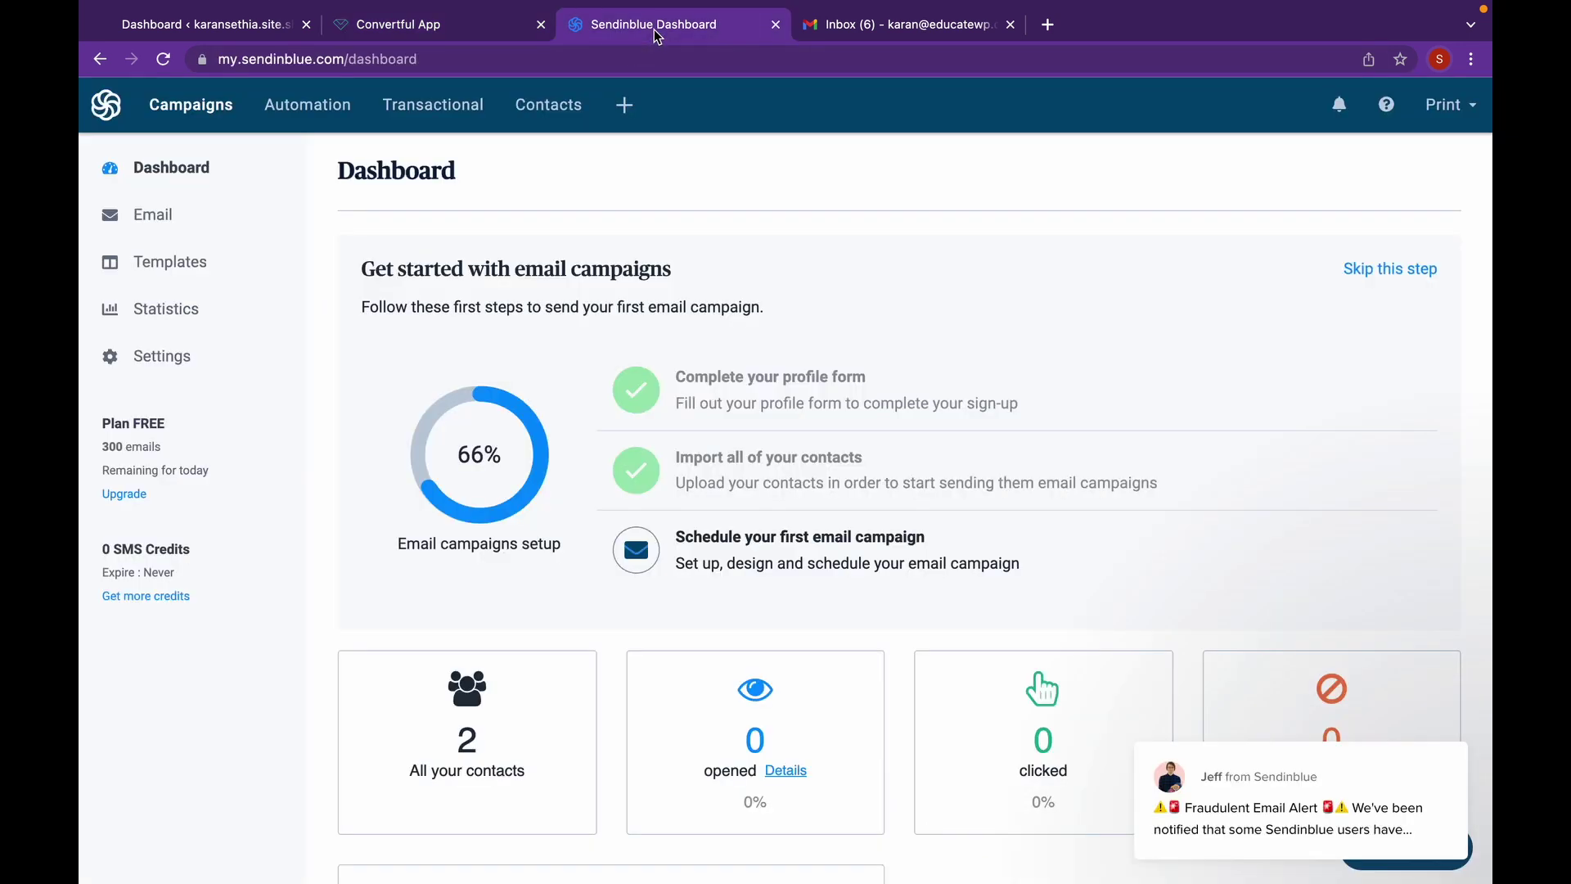
pyautogui.click(1458, 106)
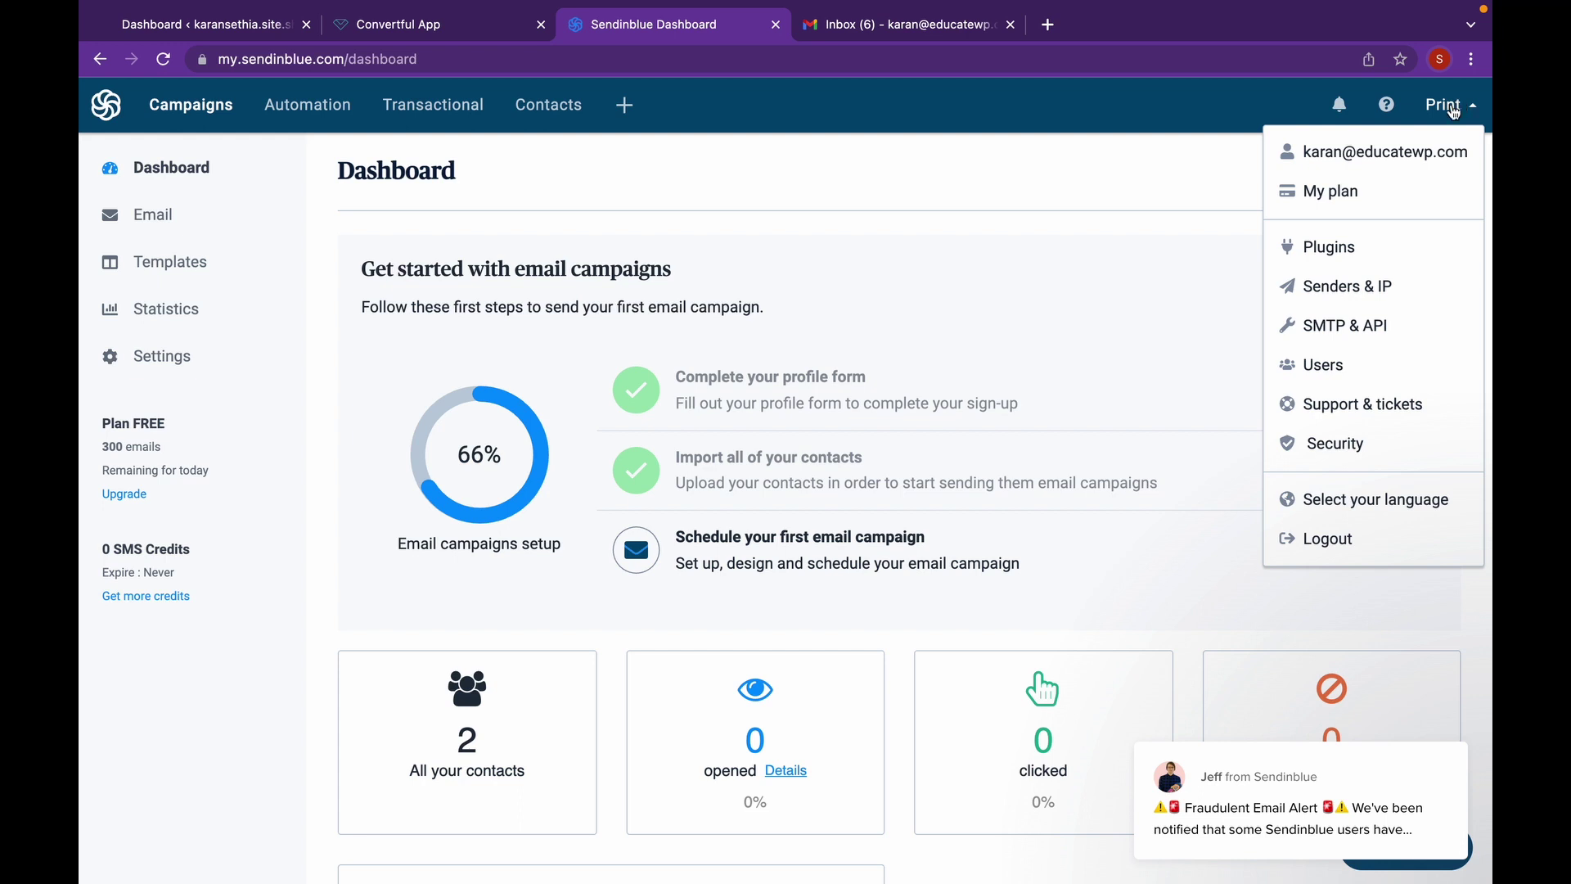
pyautogui.click(1418, 339)
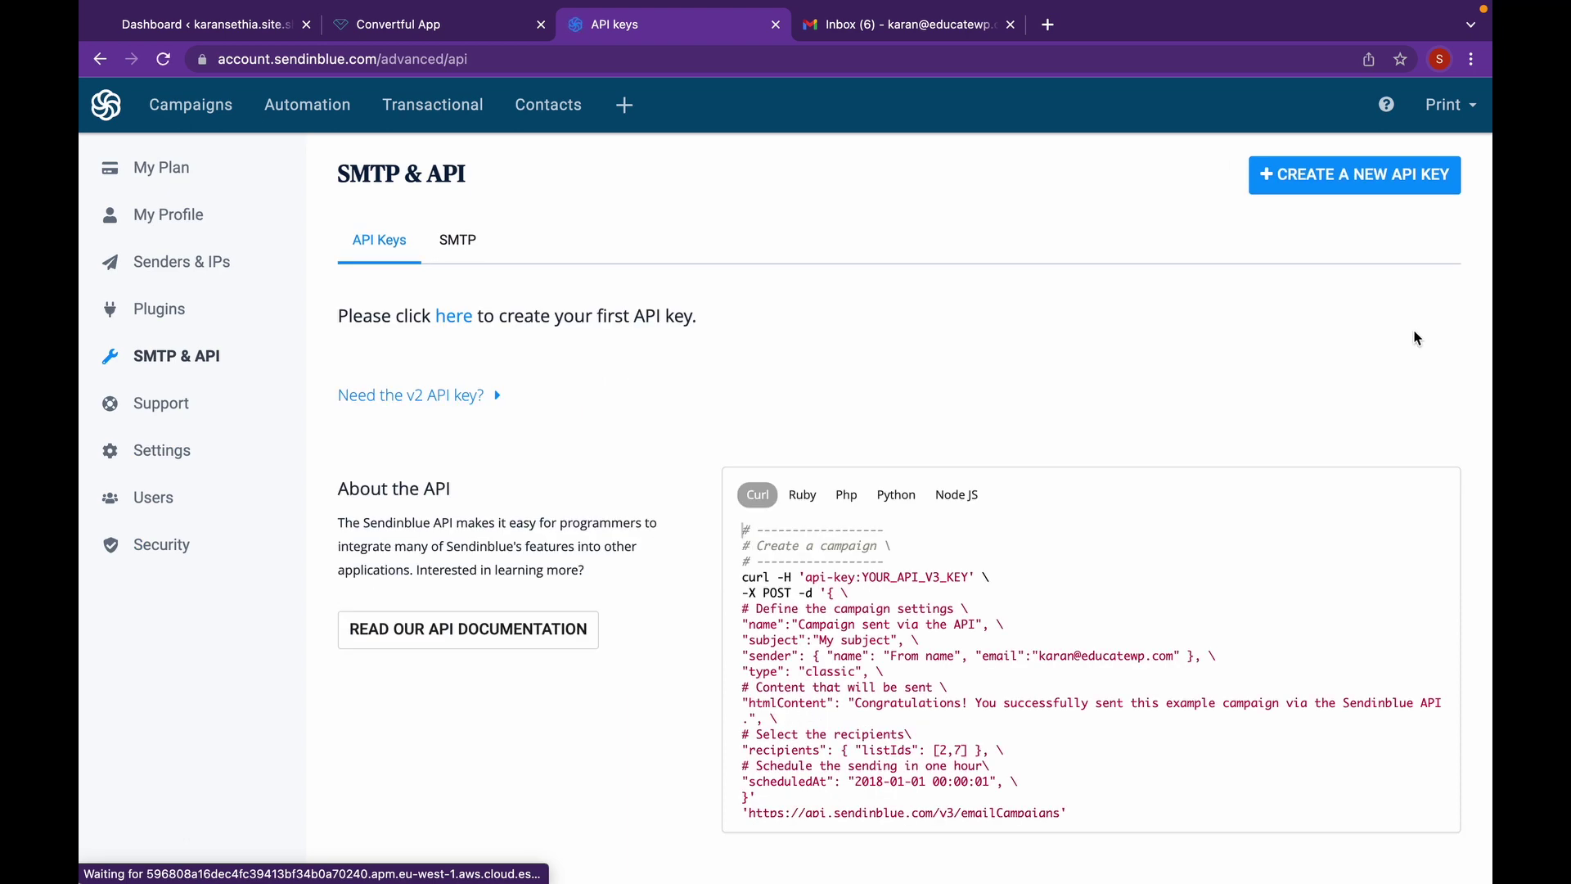
# - Create a new API key with the suggested name, generate it, and copy it
pyautogui.click(1365, 187)
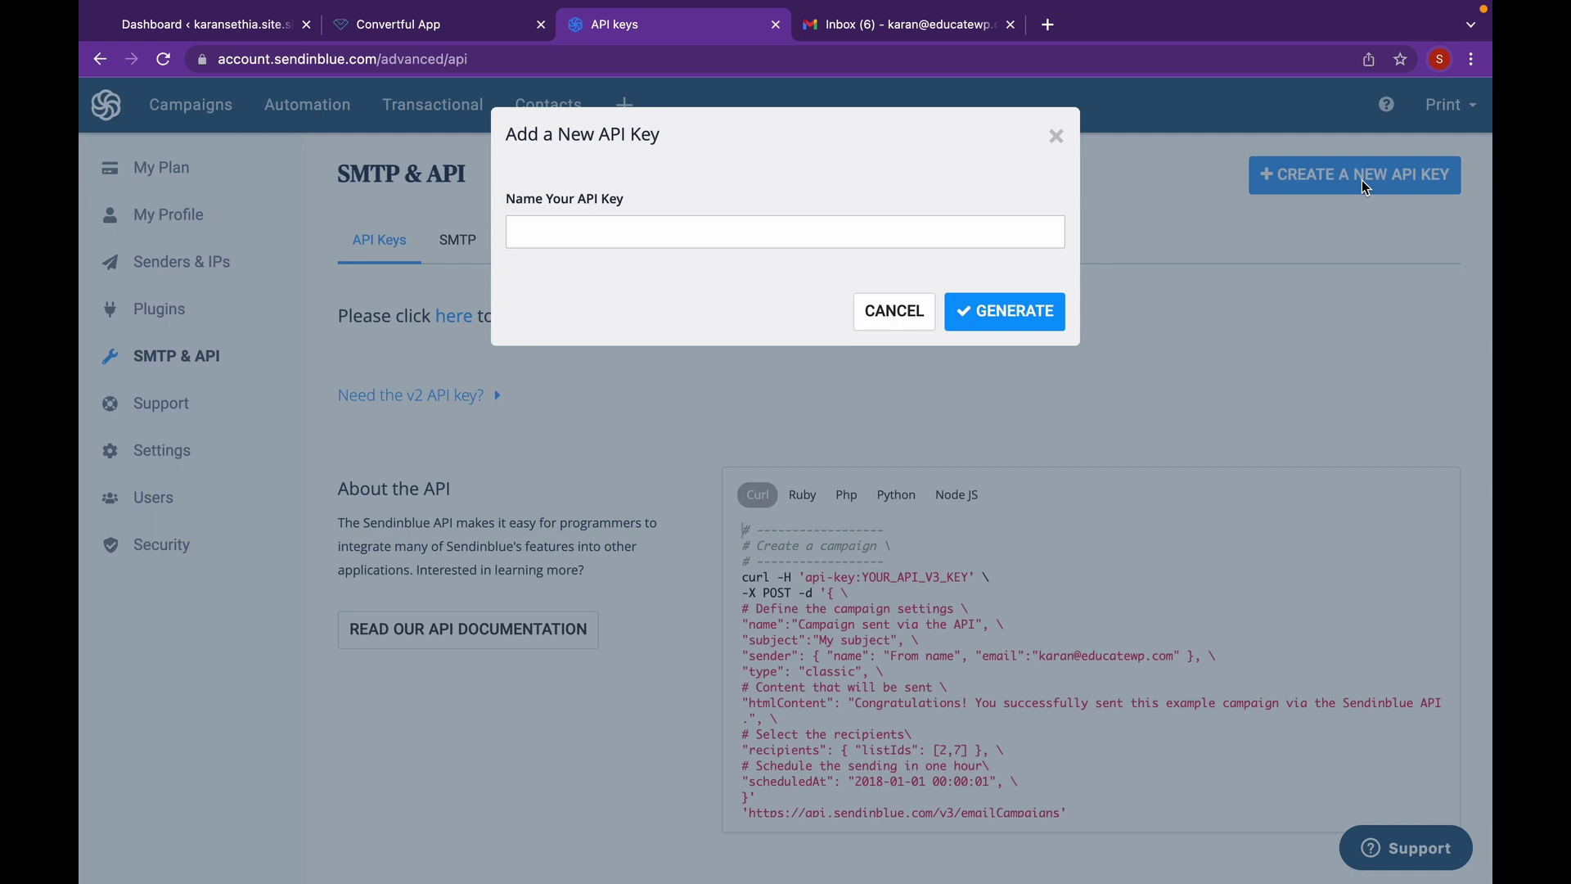
pyautogui.click(983, 244)
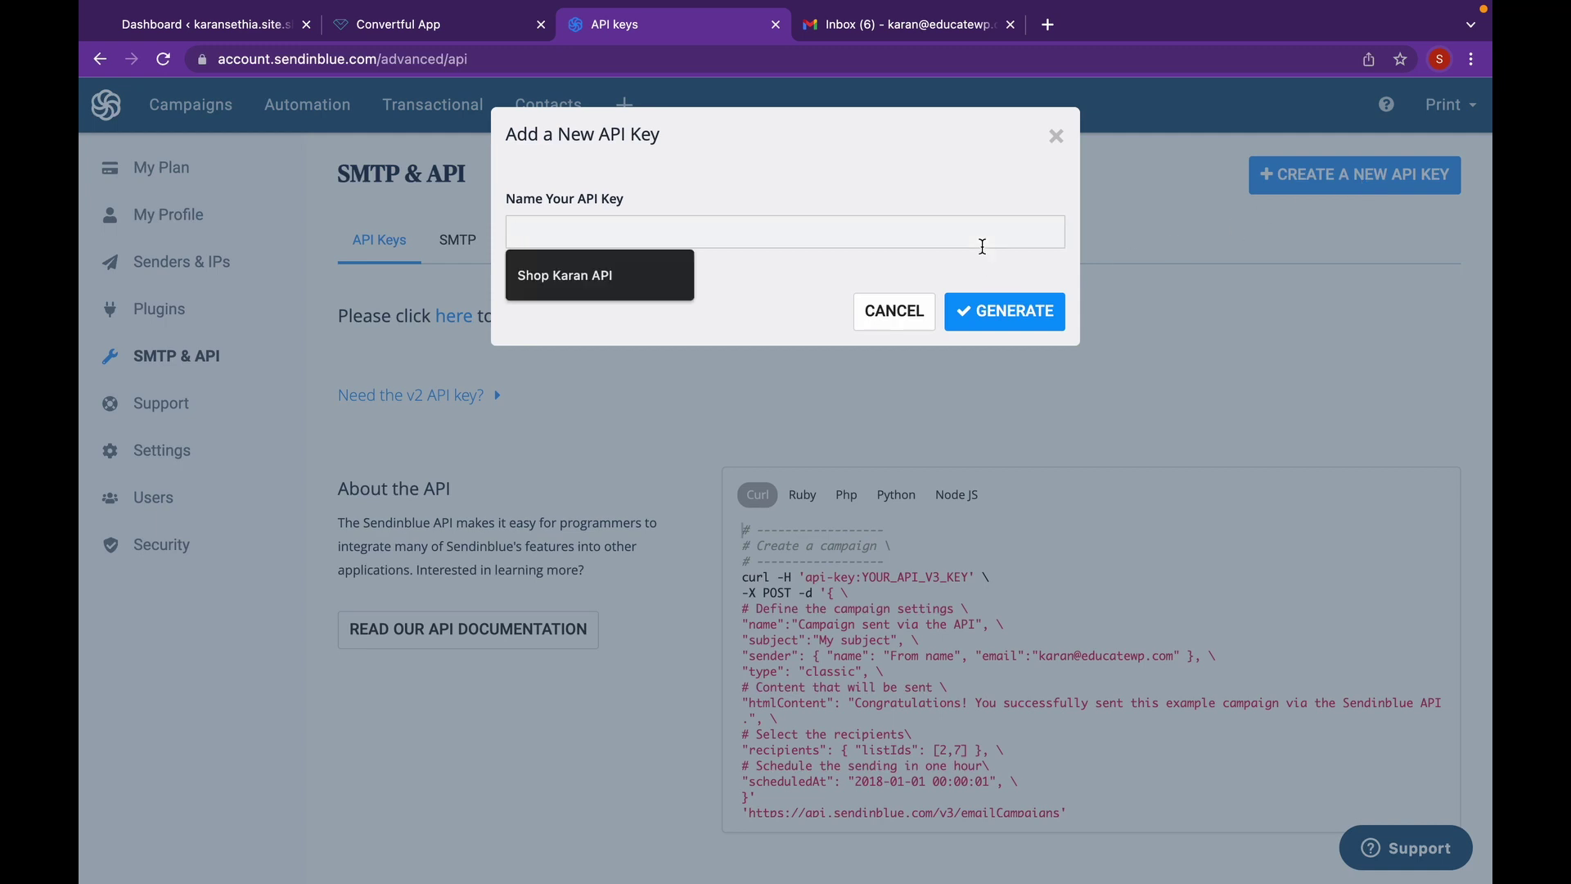
pyautogui.click(651, 290)
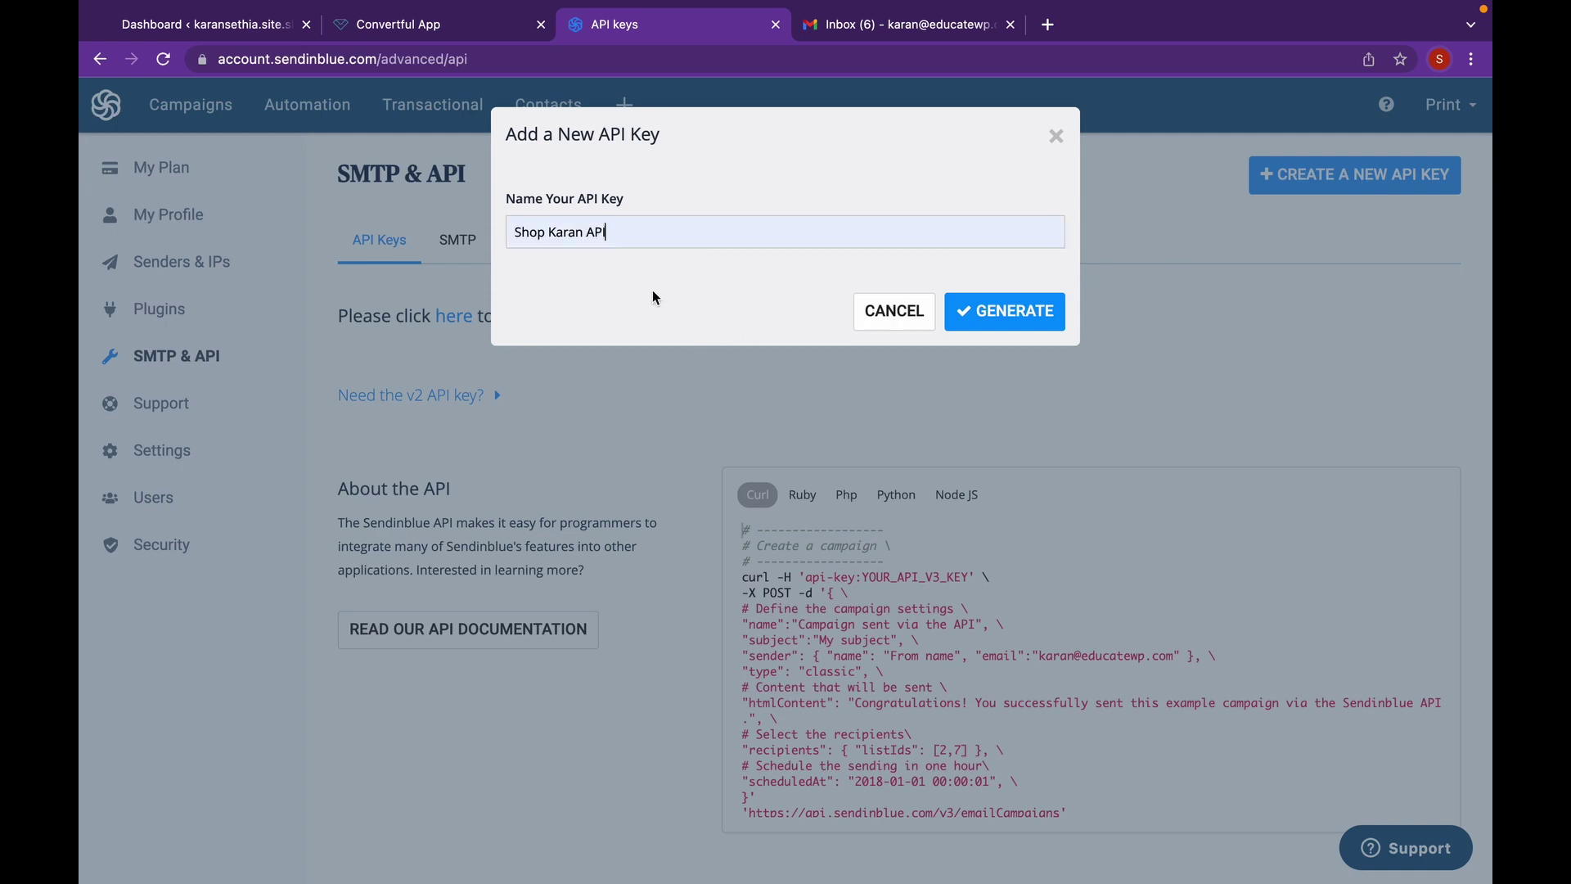
pyautogui.click(1009, 324)
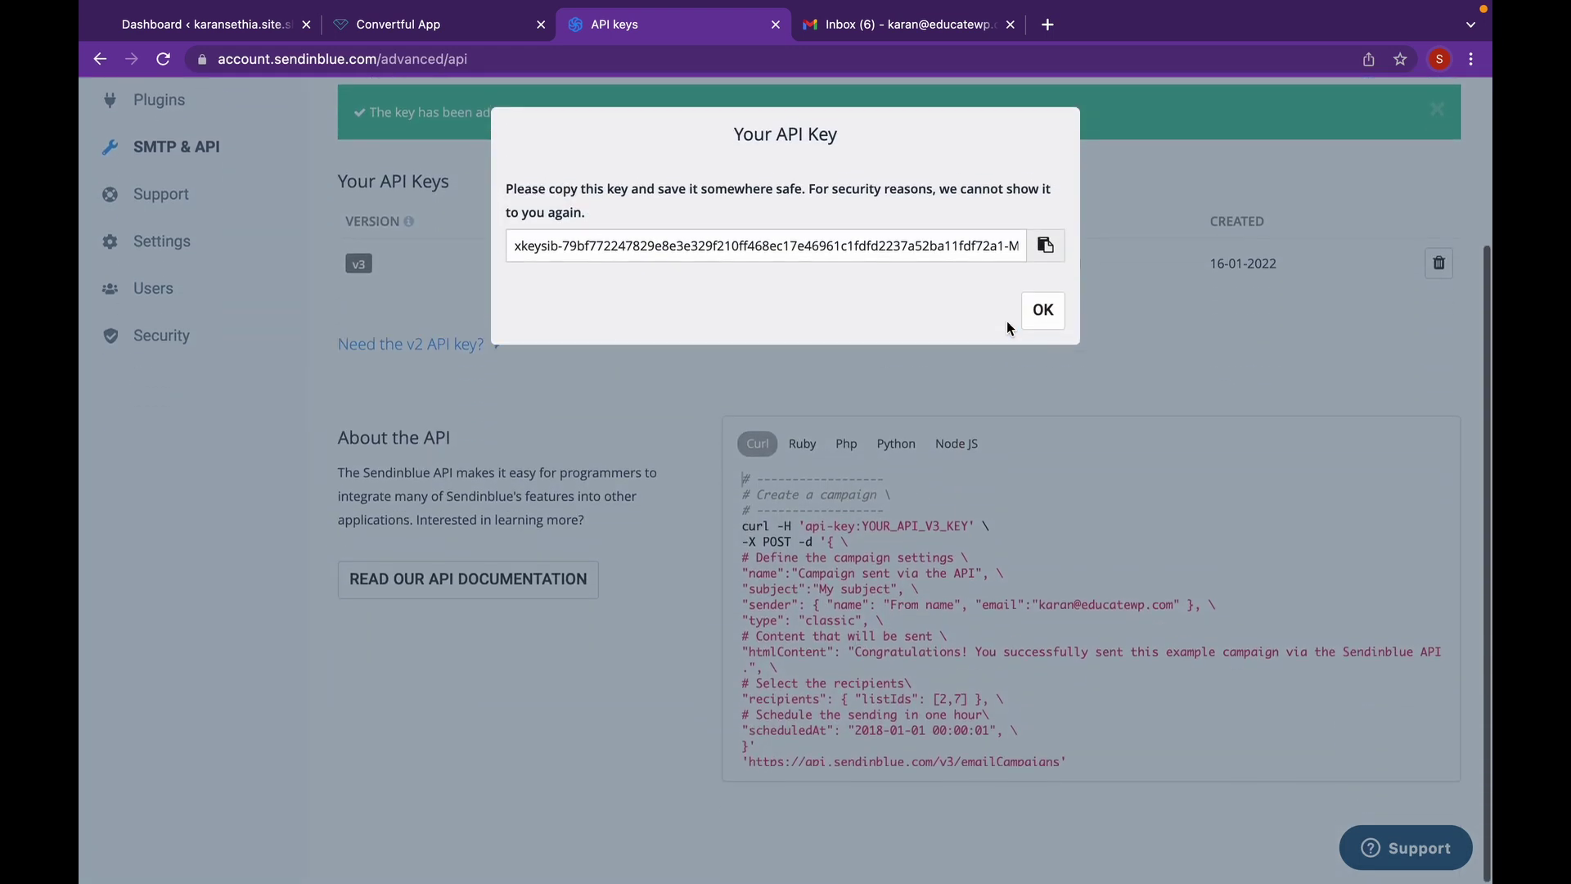
pyautogui.click(1050, 250)
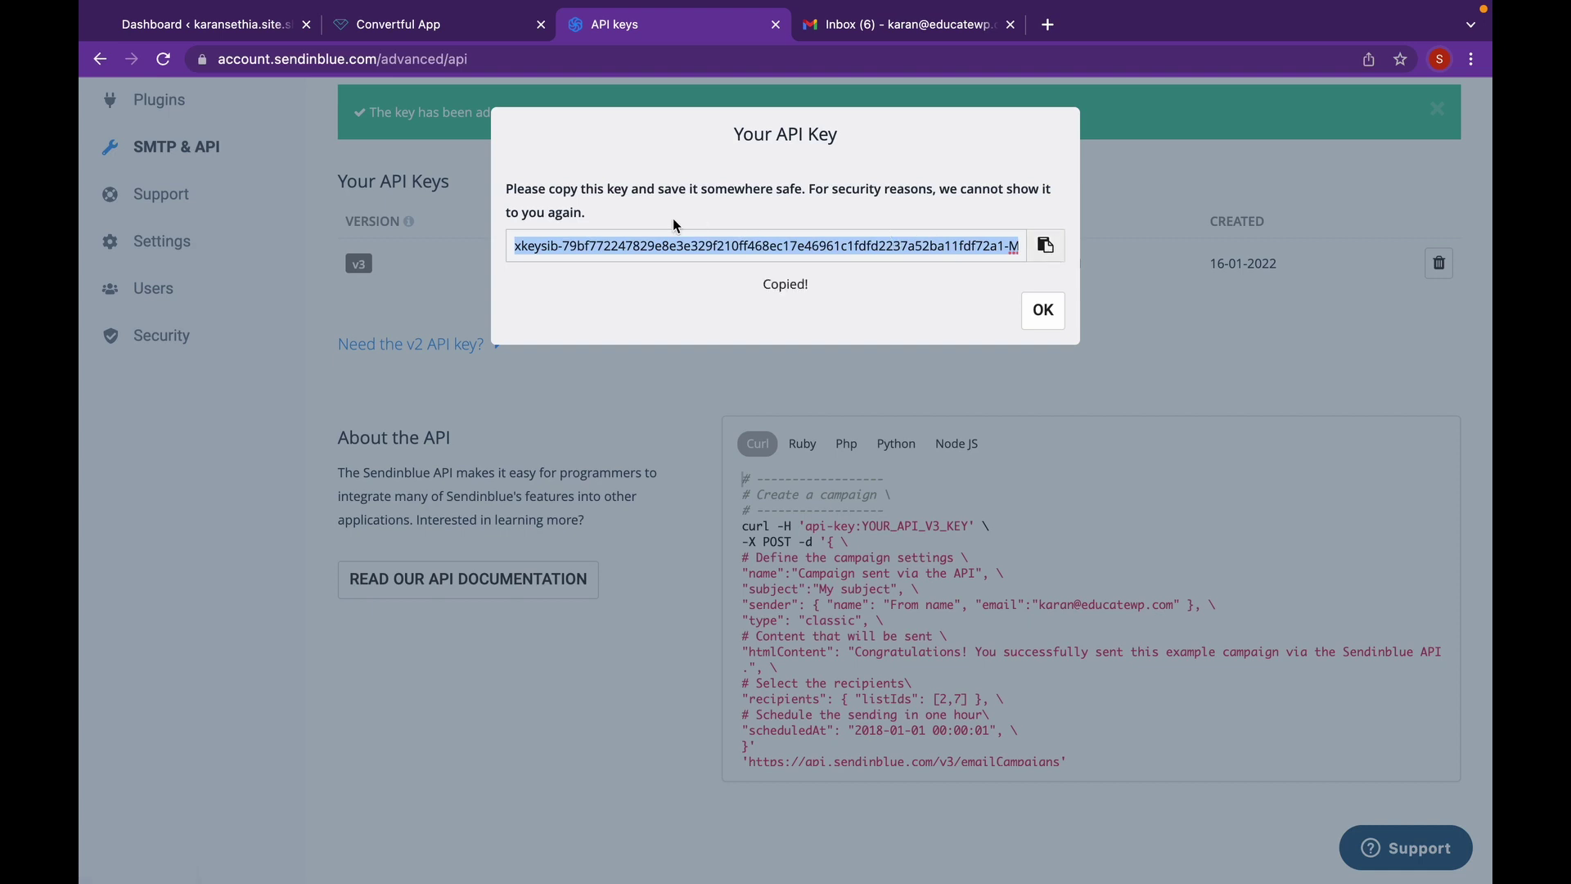
# - Paste the copied API key into Convertful's Account API Key field and connect
pyautogui.click(451, 33)
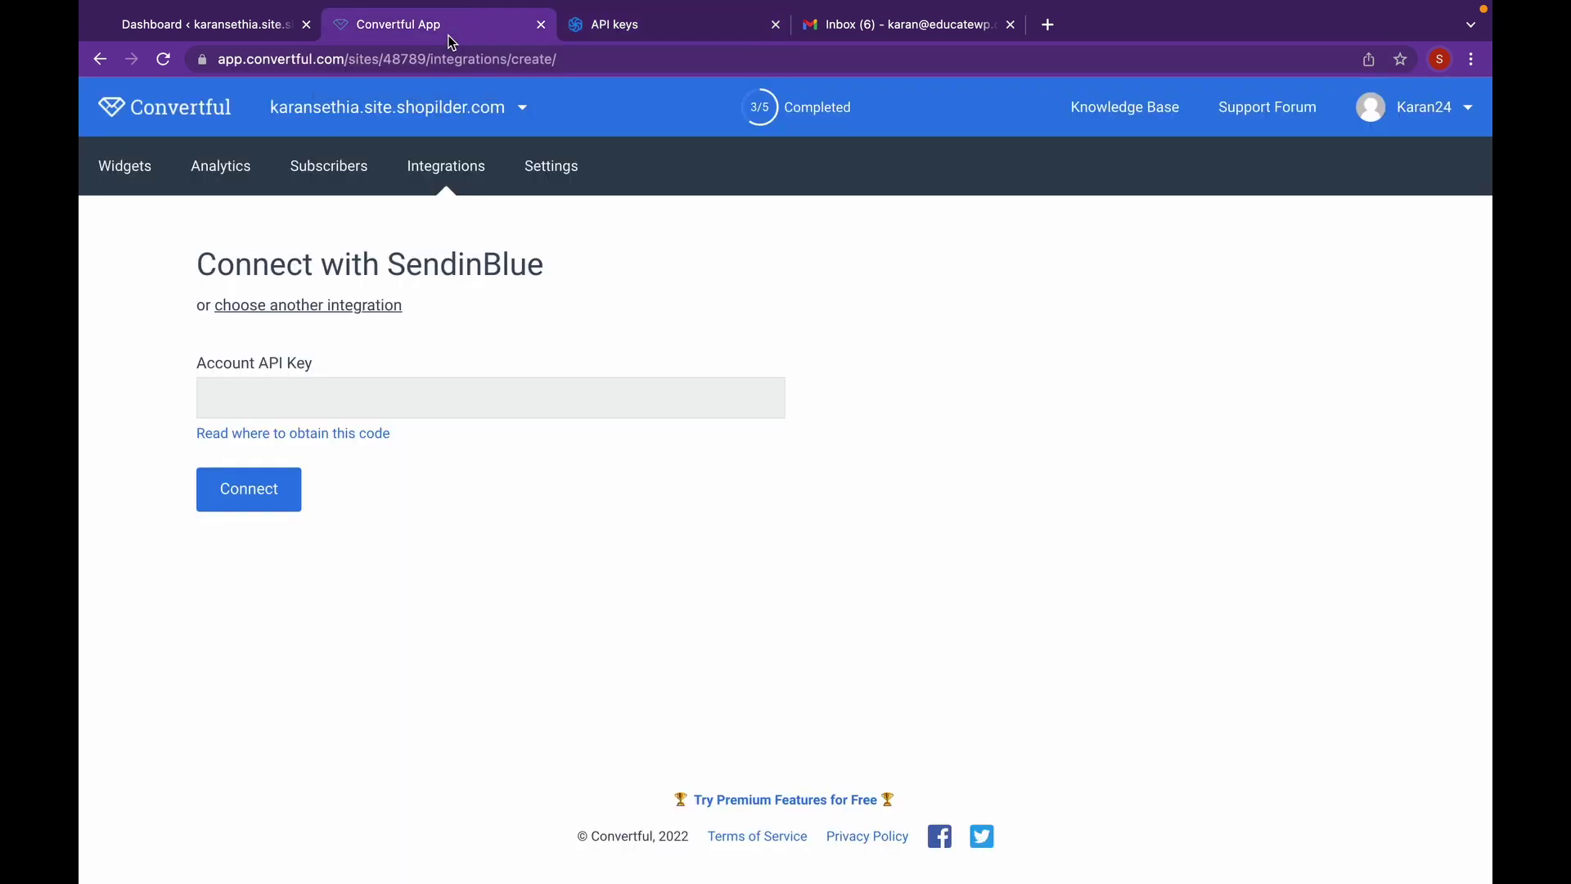
pyautogui.click(459, 403)
pyautogui.press('super+v')
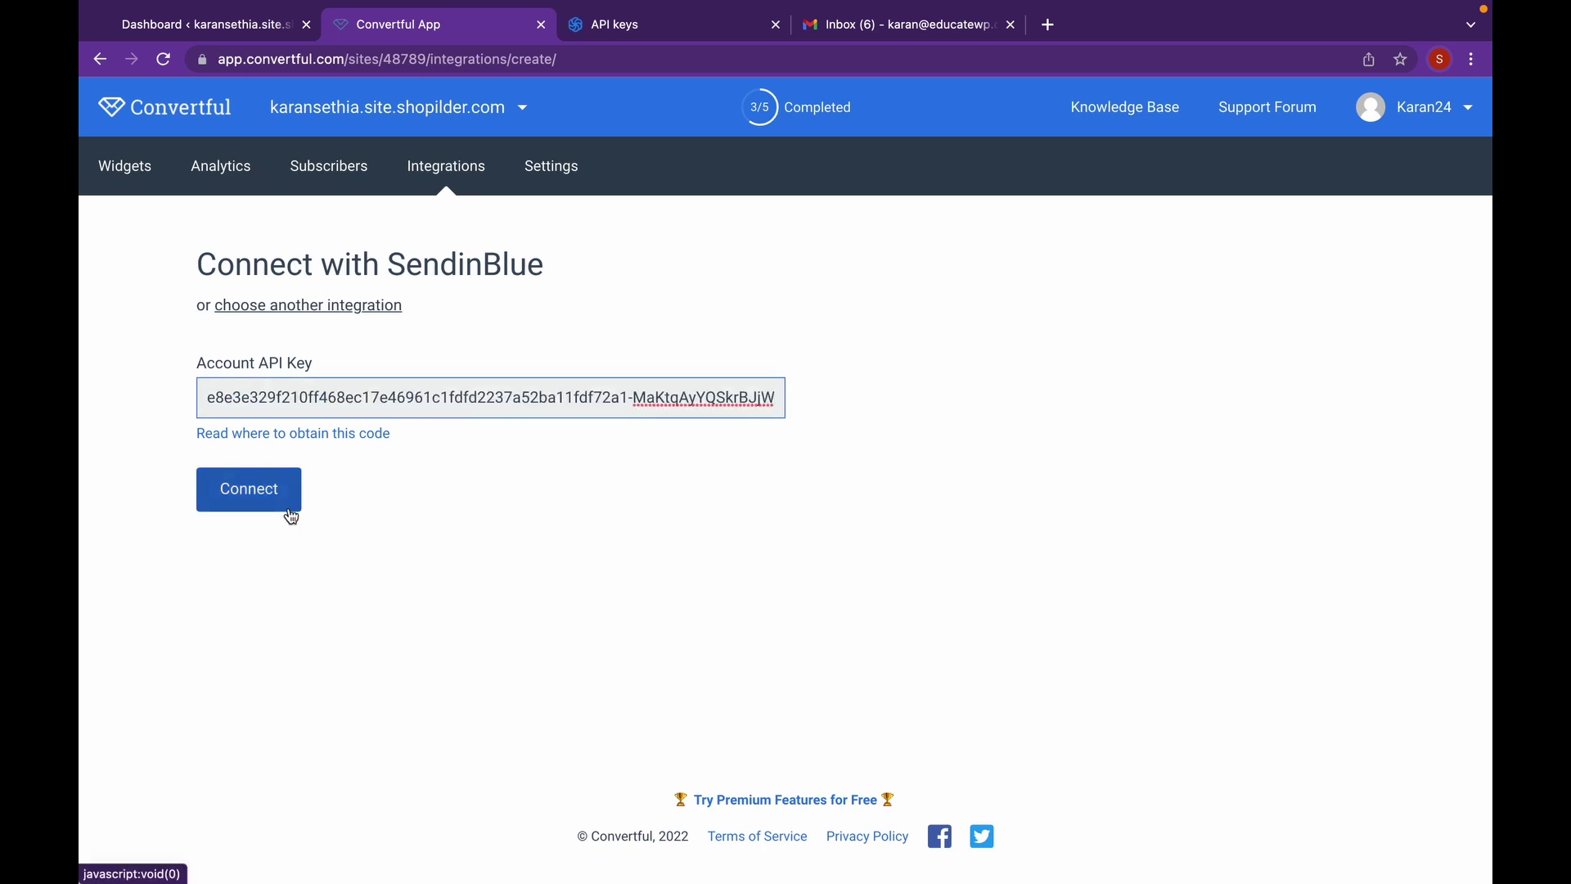
pyautogui.click(291, 515)
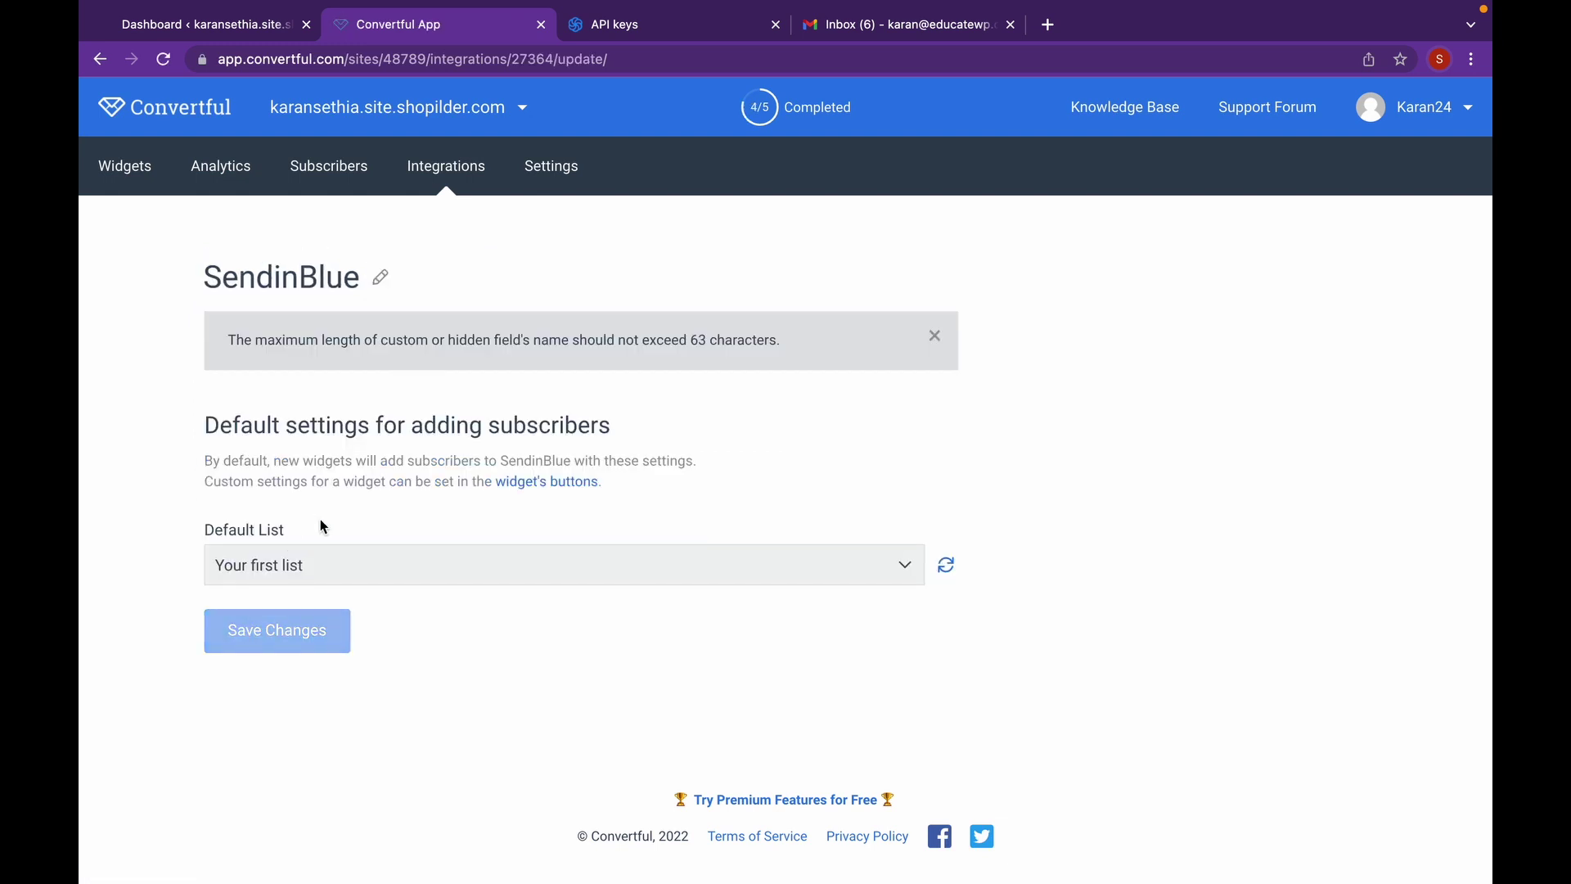
# - Rename the SendinBlue integration to a shop subscribers title and open the Subscribers page
pyautogui.click(387, 275)
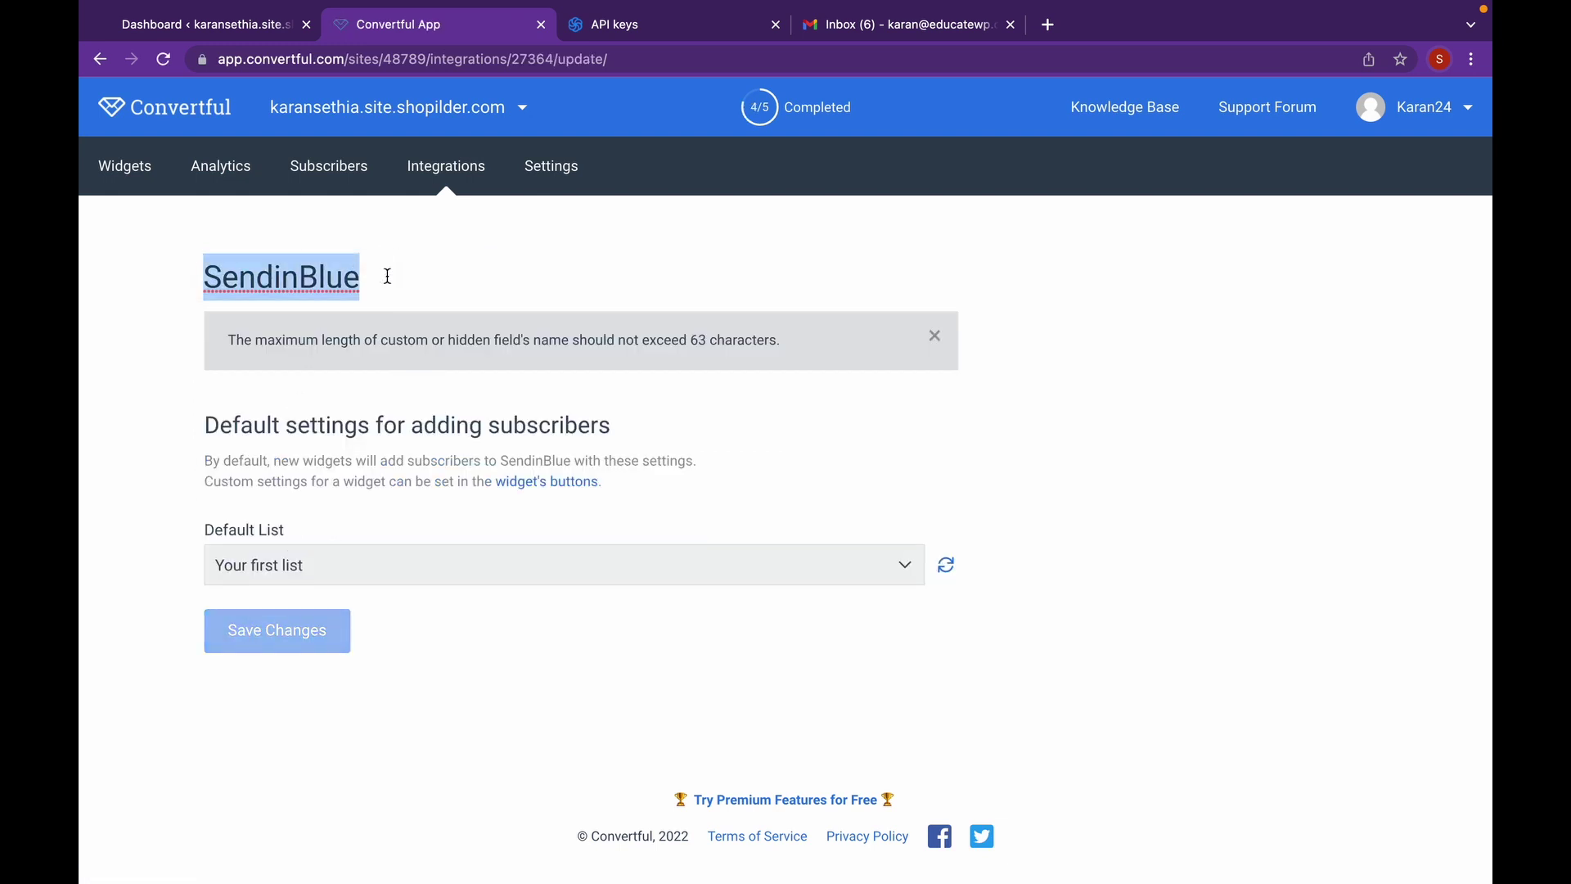
pyautogui.write('Sh')
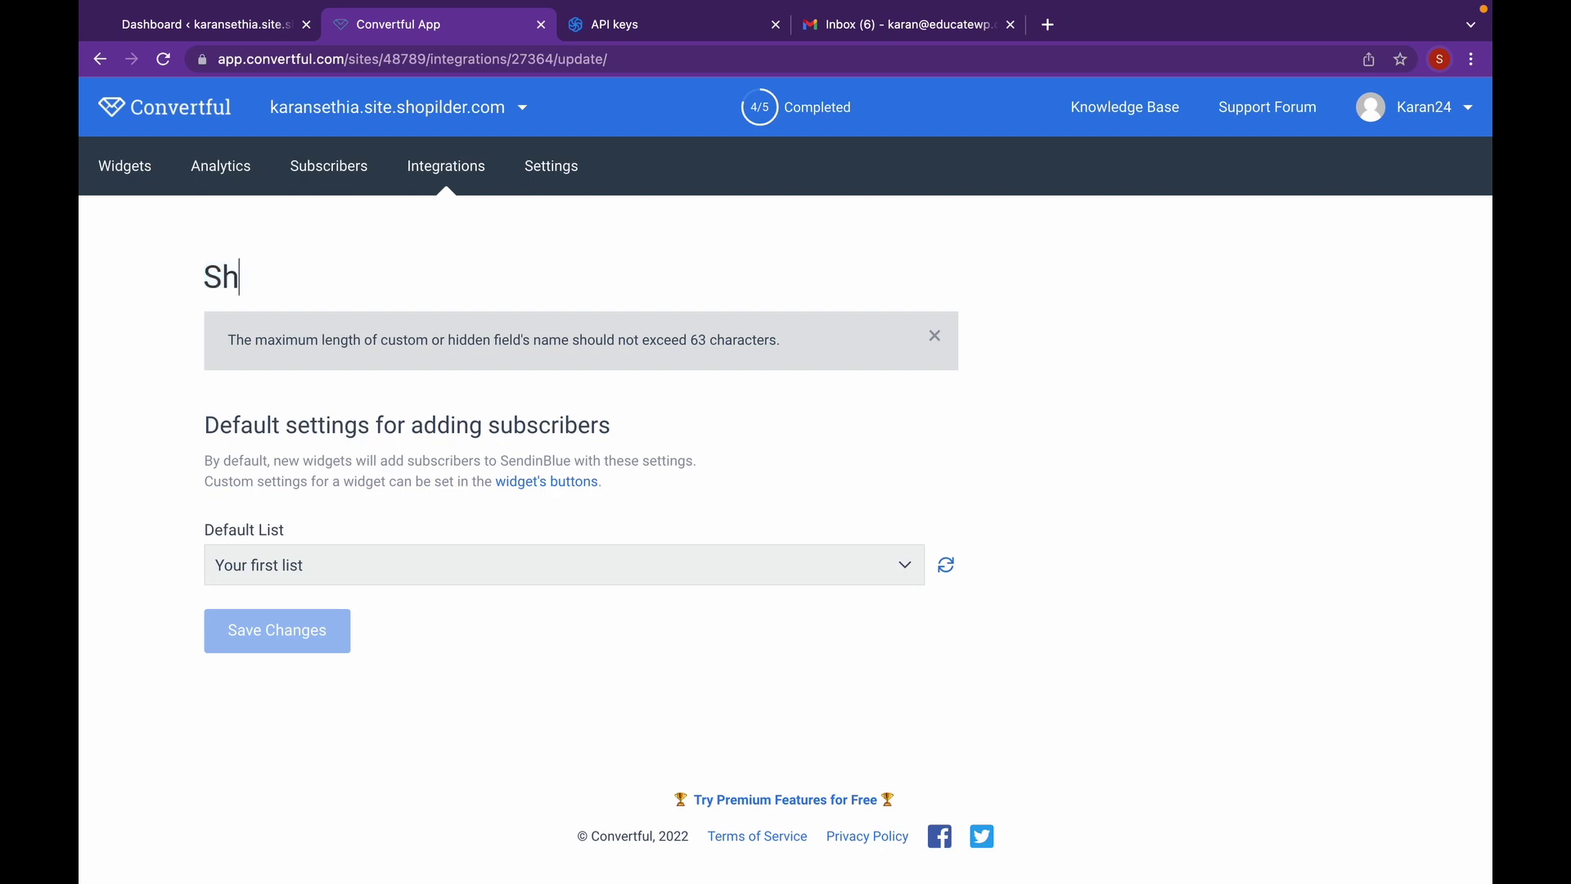
pyautogui.write('op Karan Suba')
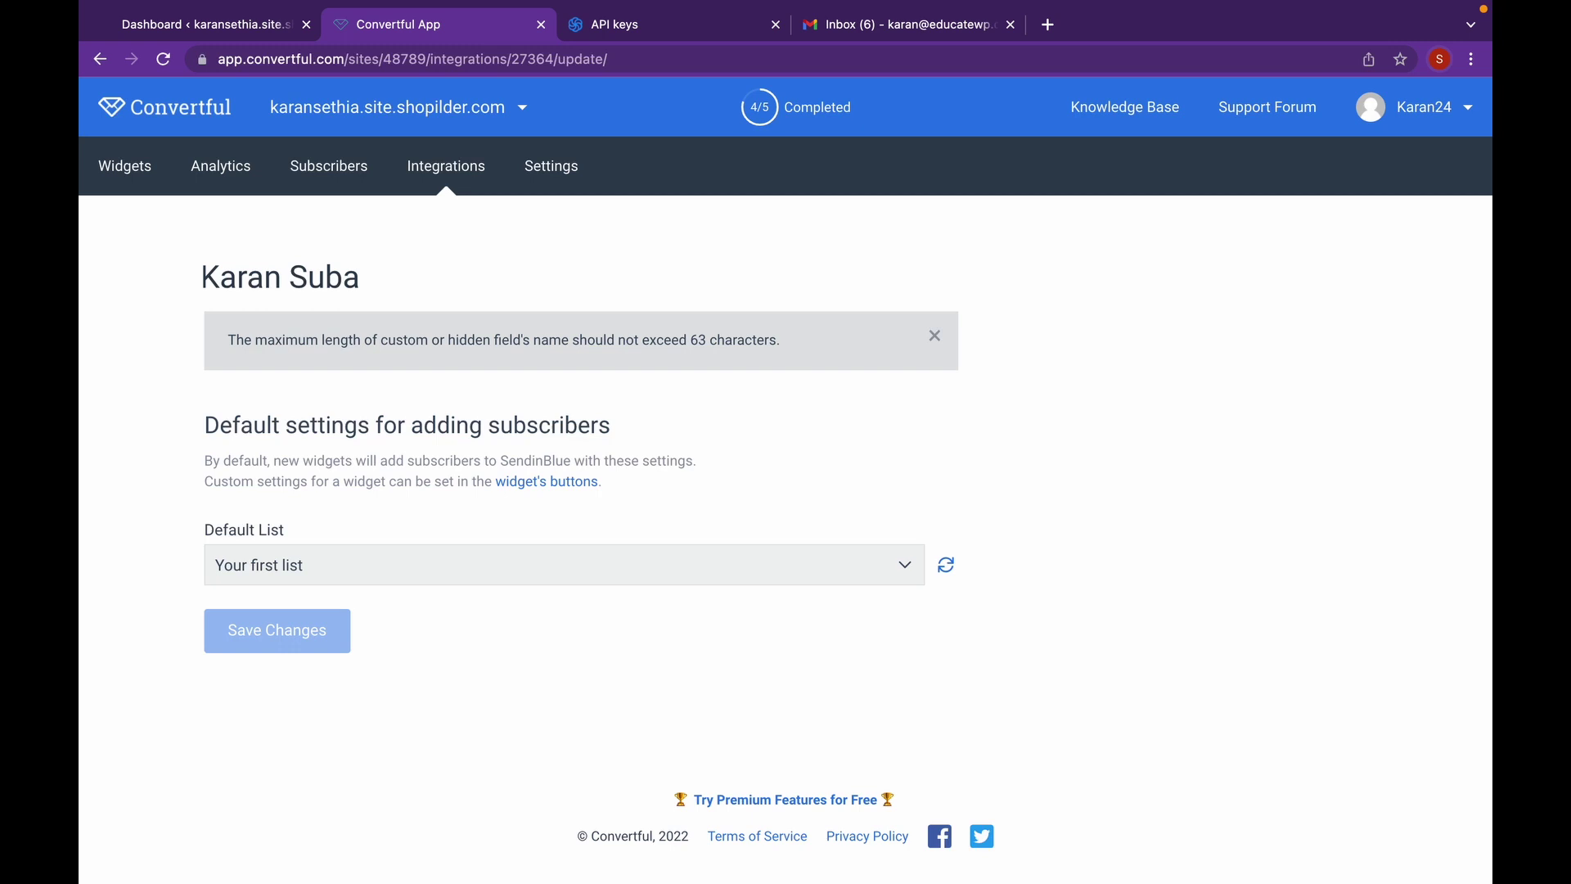
pyautogui.press('BackSpace')
pyautogui.write('s')
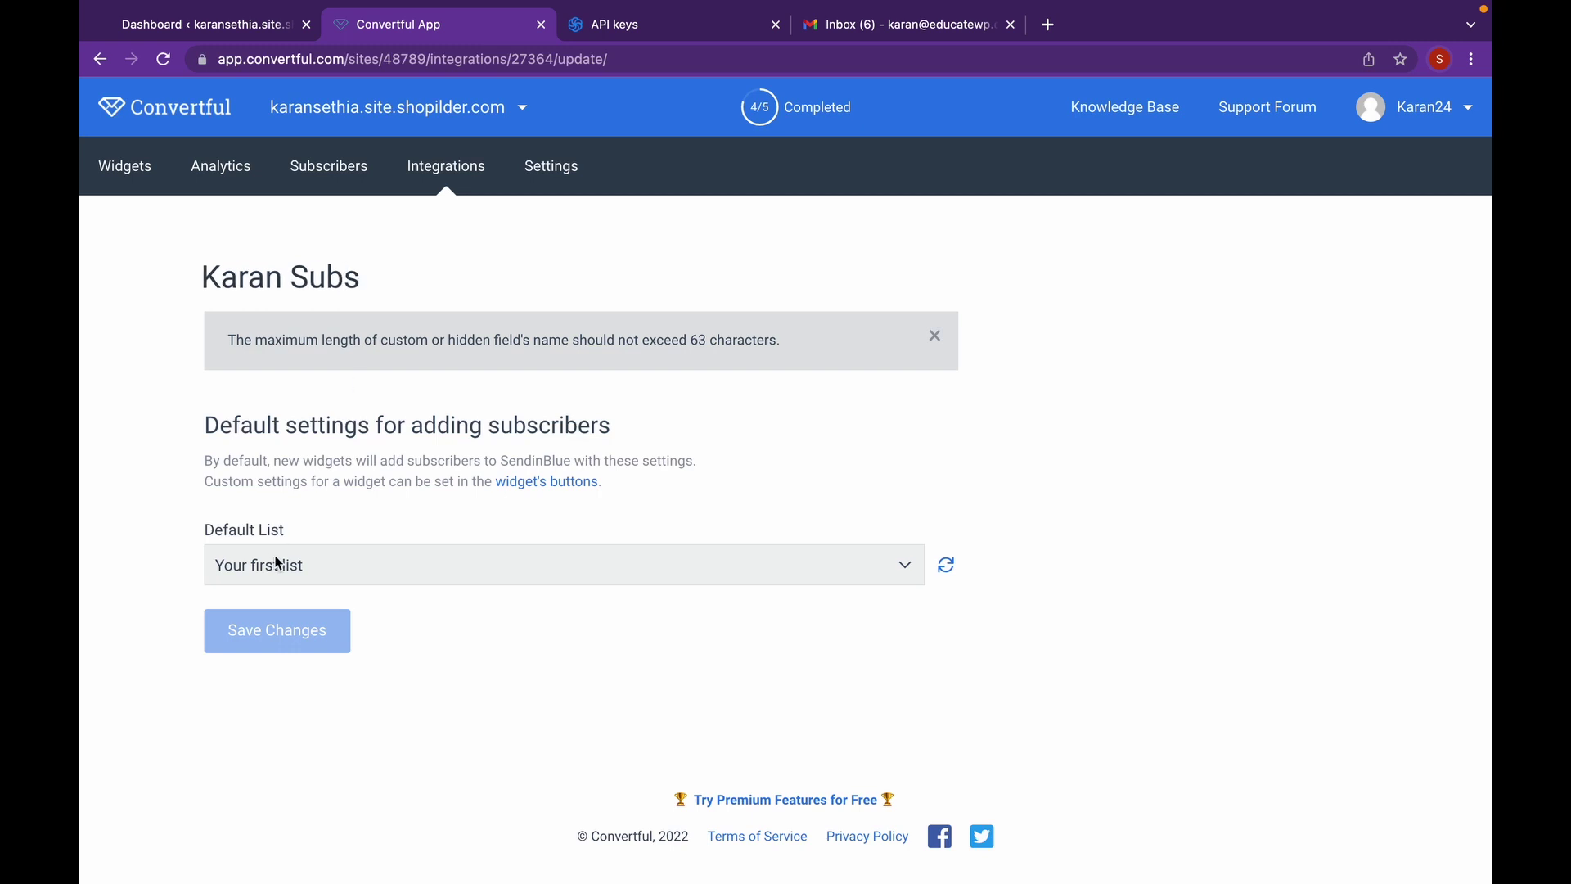
pyautogui.click(547, 413)
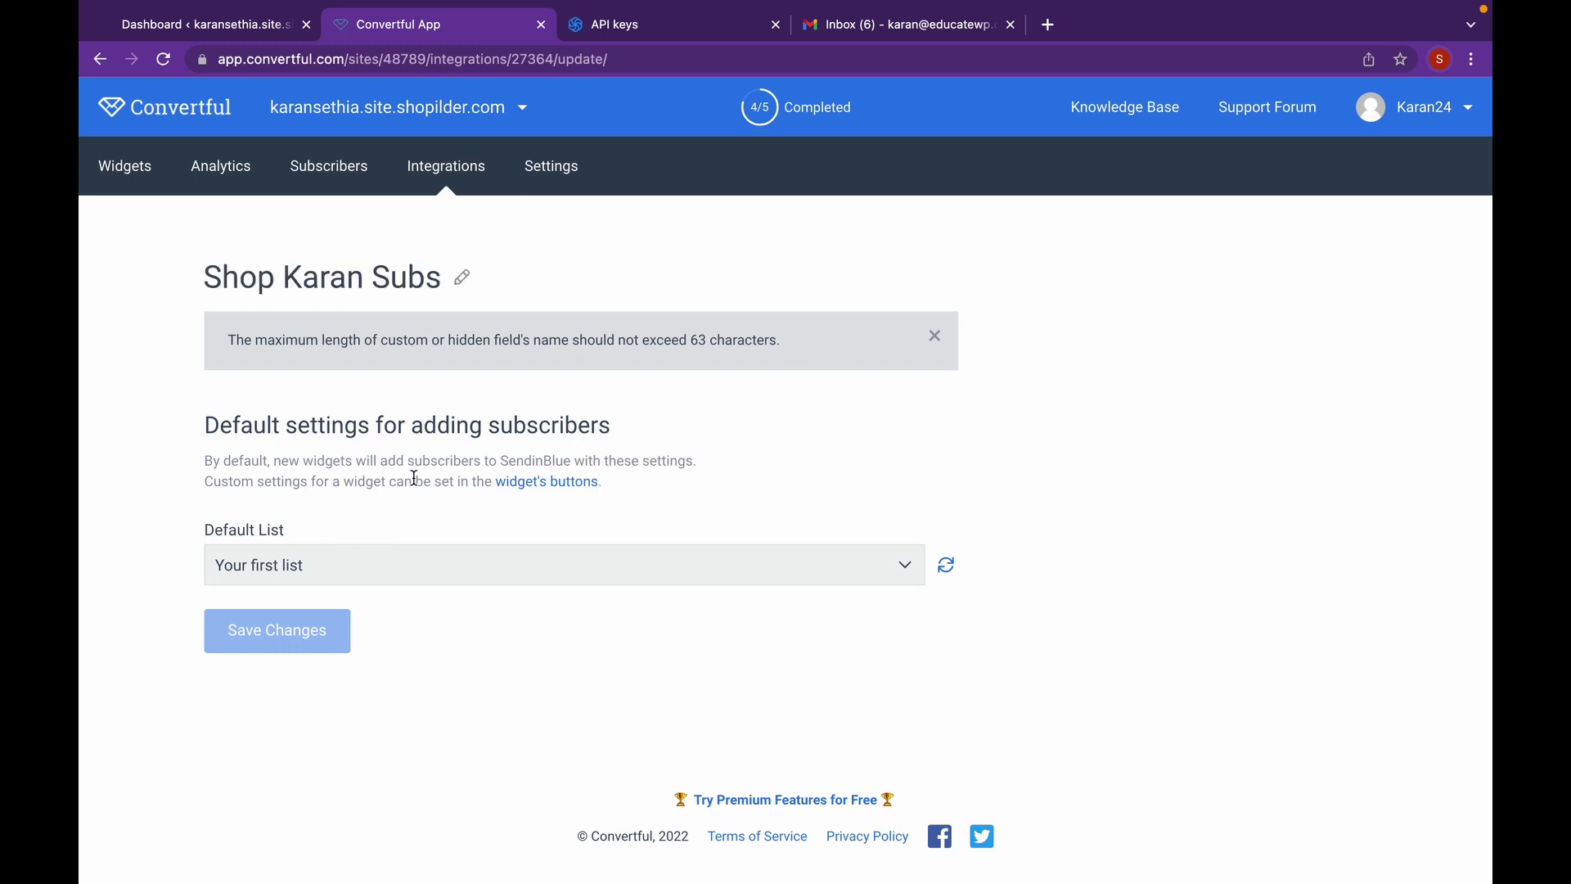
pyautogui.click(324, 191)
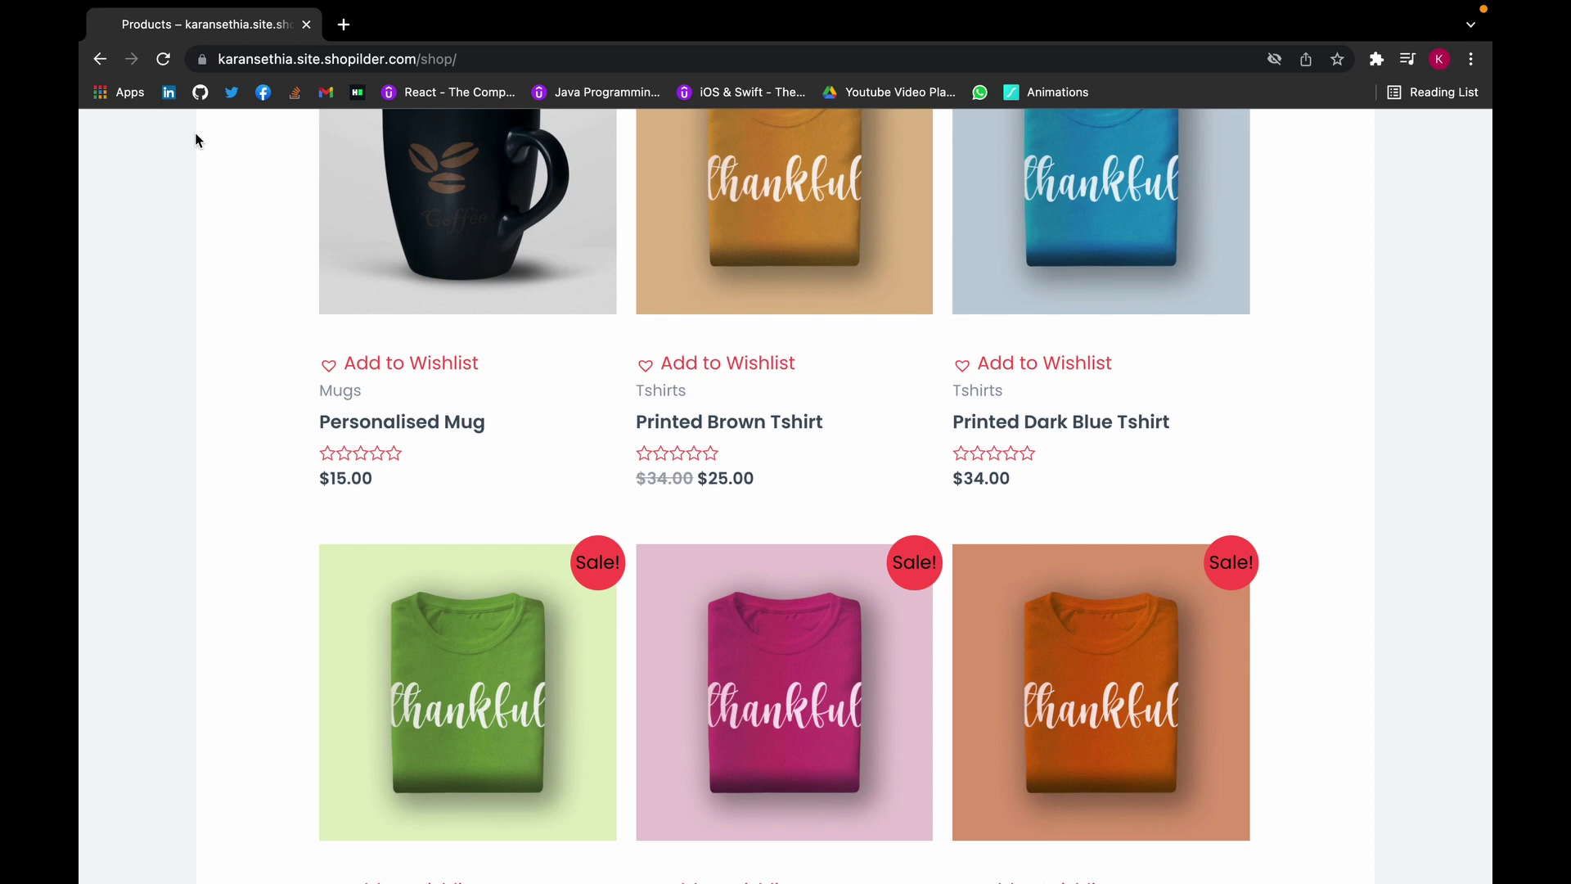
# - Submit a test name and email in the shop's discount popup, then refresh Convertful's subscribers
pyautogui.click(164, 59)
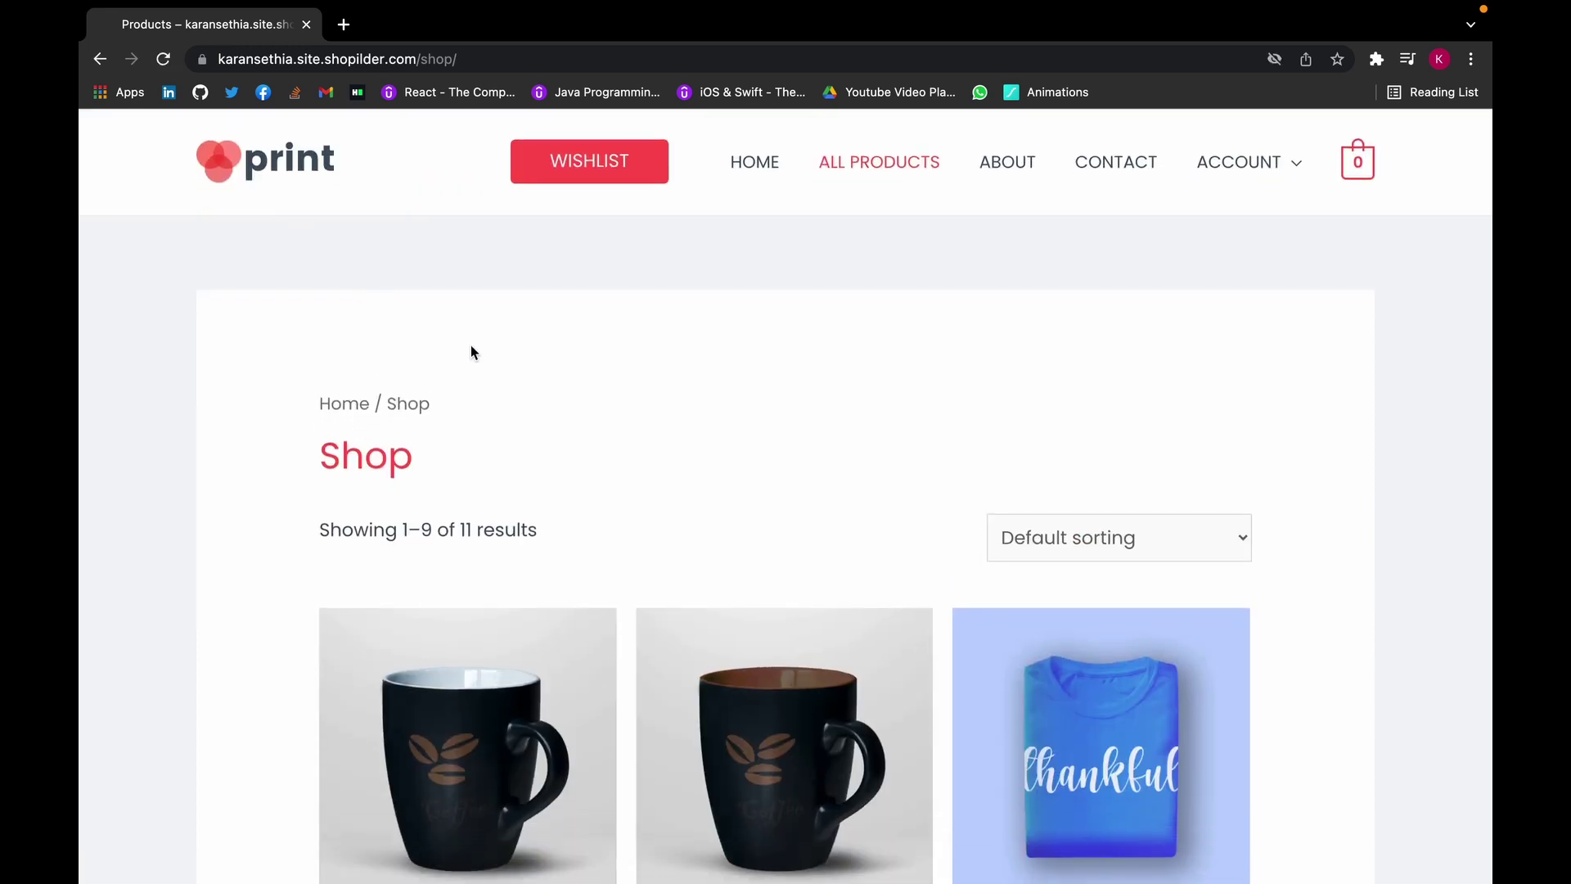
pyautogui.scroll(-9, 471, 353)
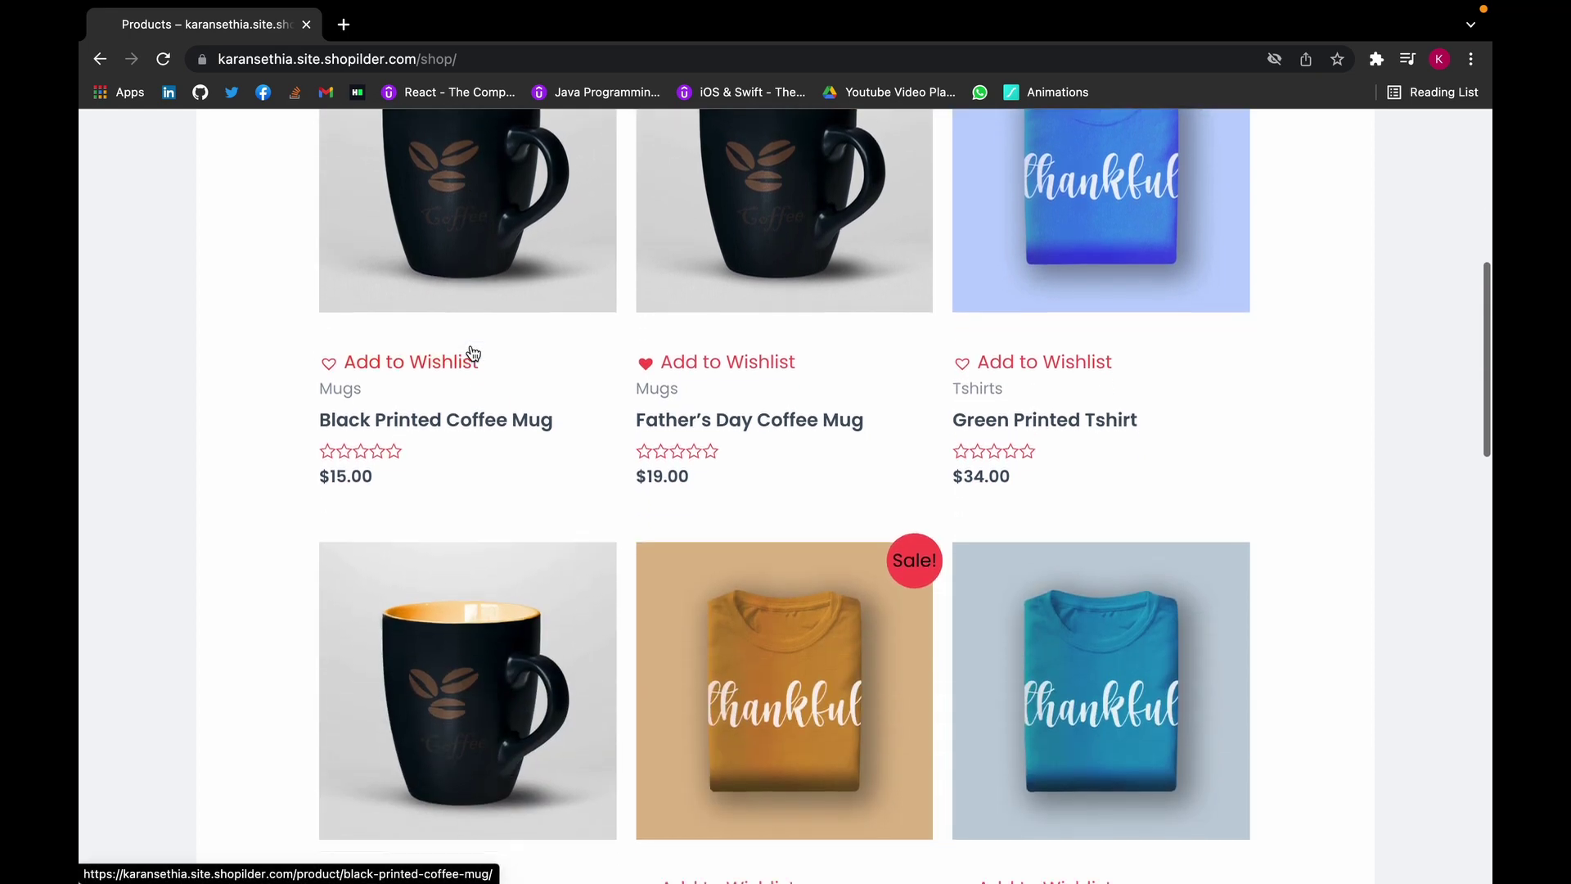
pyautogui.scroll(-4, 473, 353)
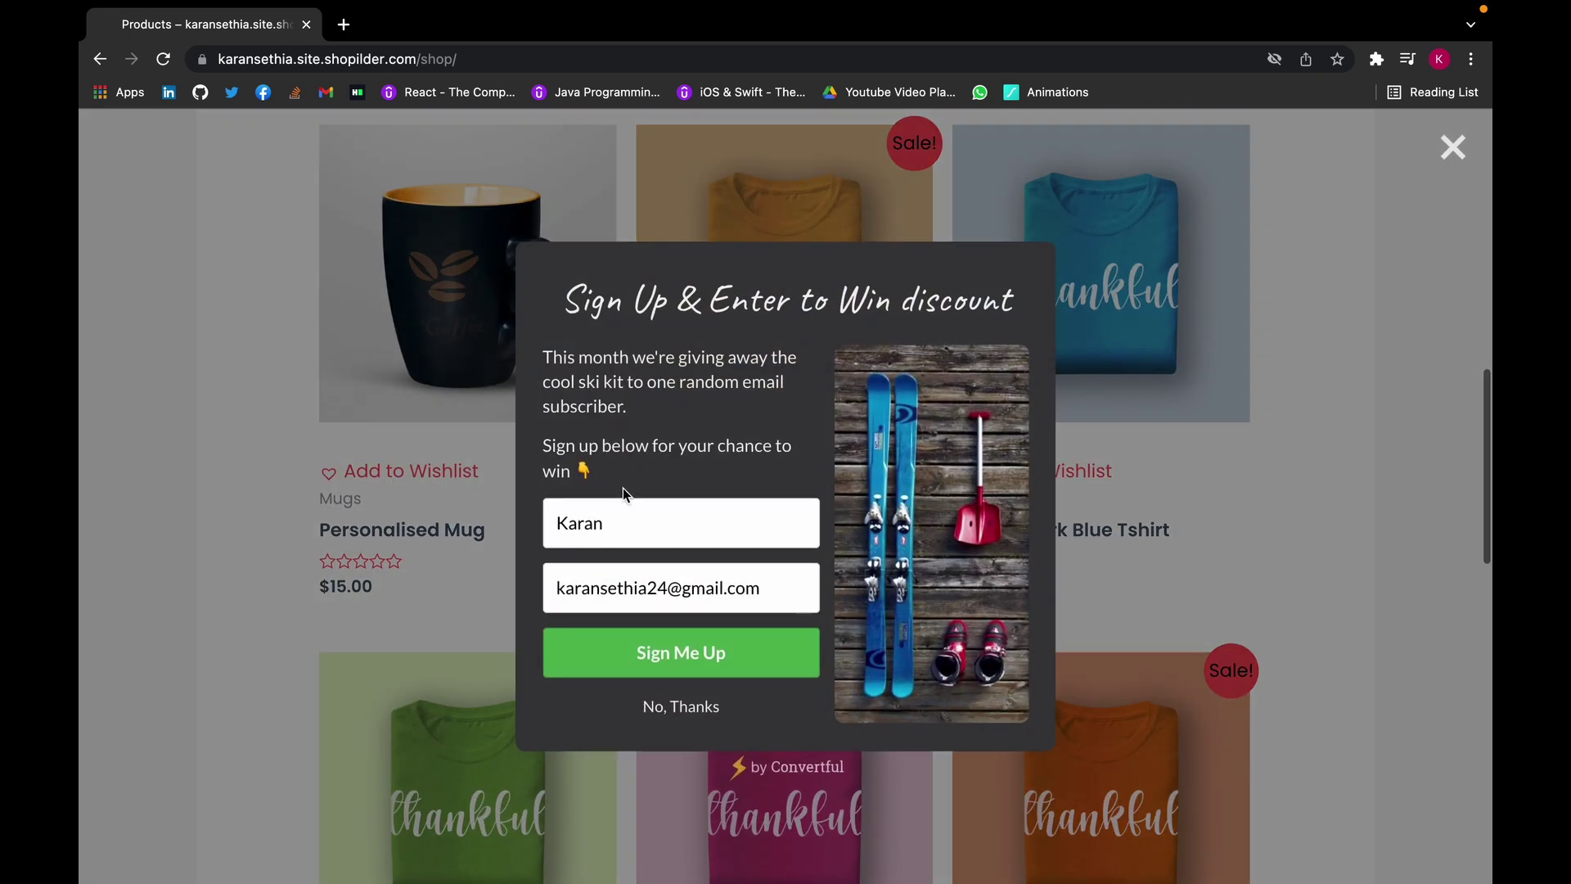
pyautogui.click(694, 656)
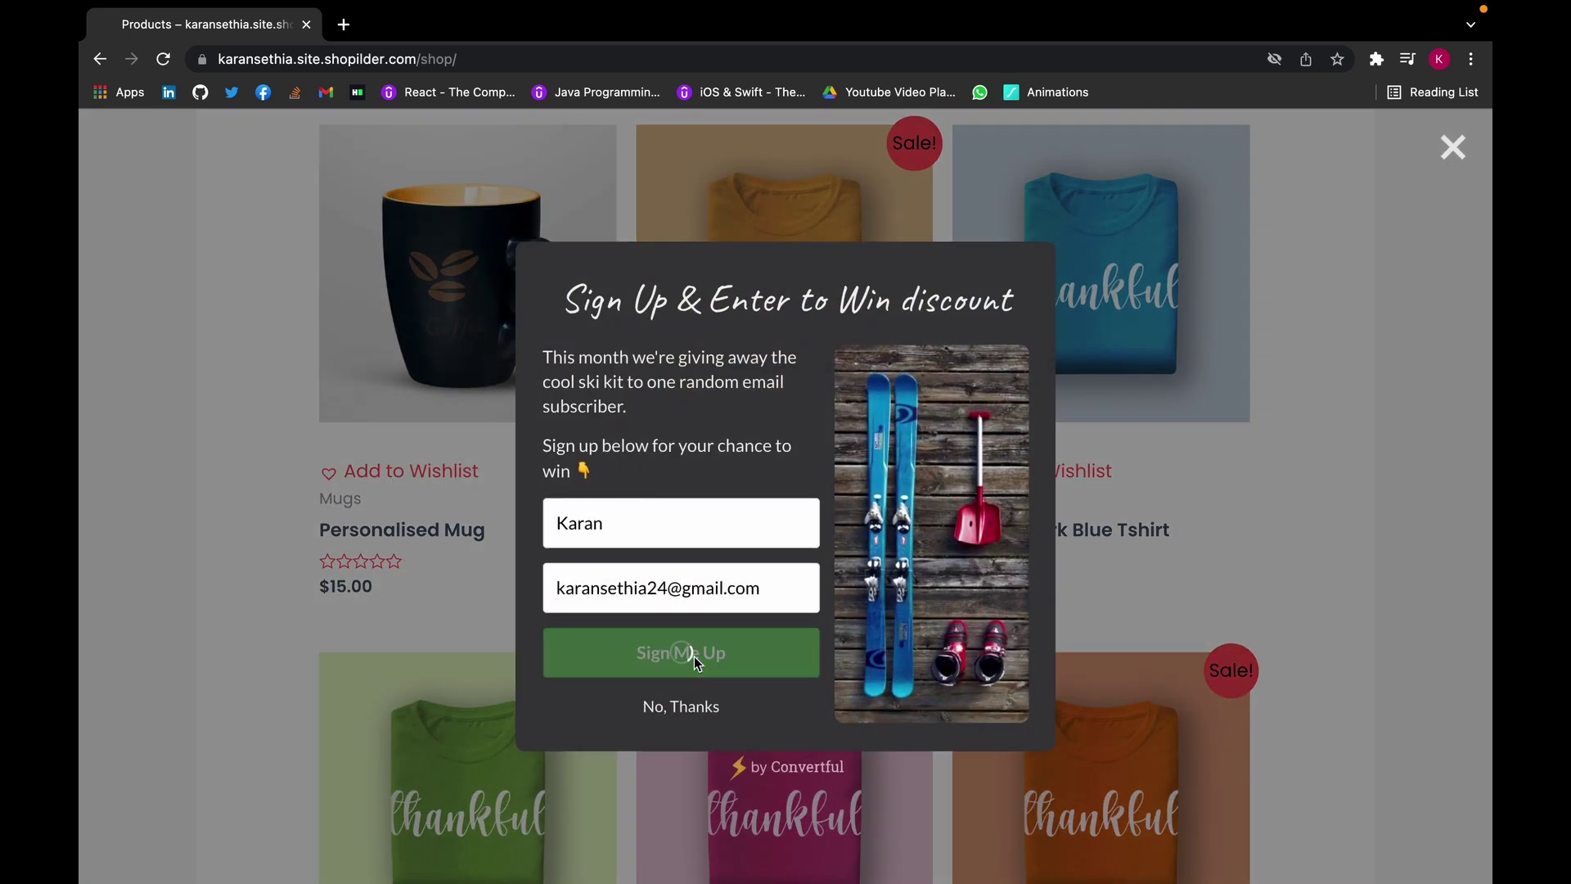
pyautogui.hotkey('ctrl', 'Right')
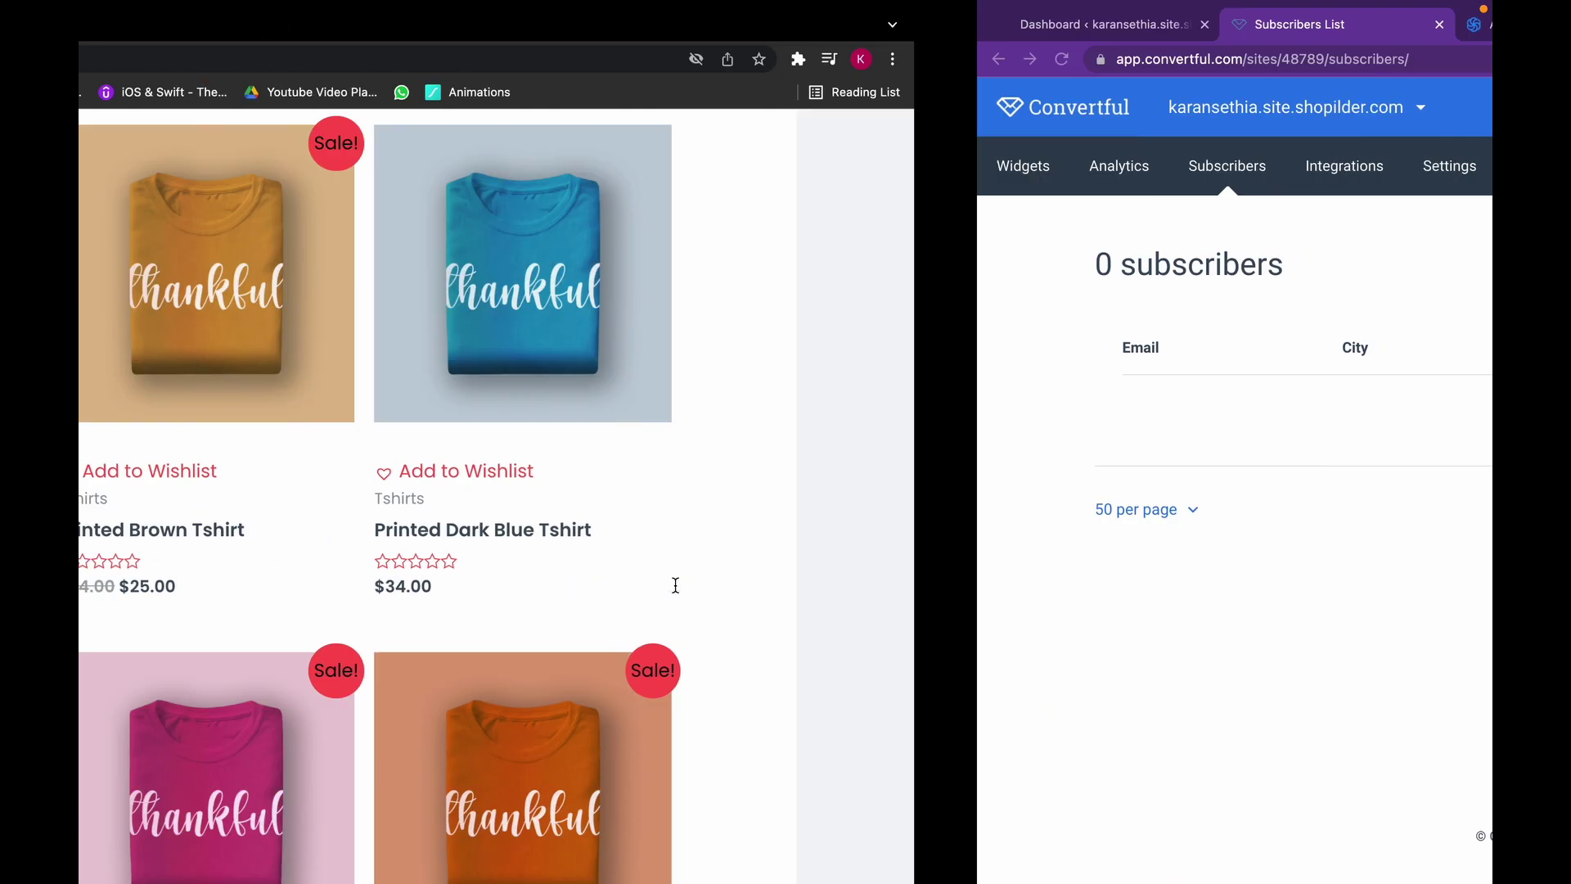
pyautogui.click(165, 59)
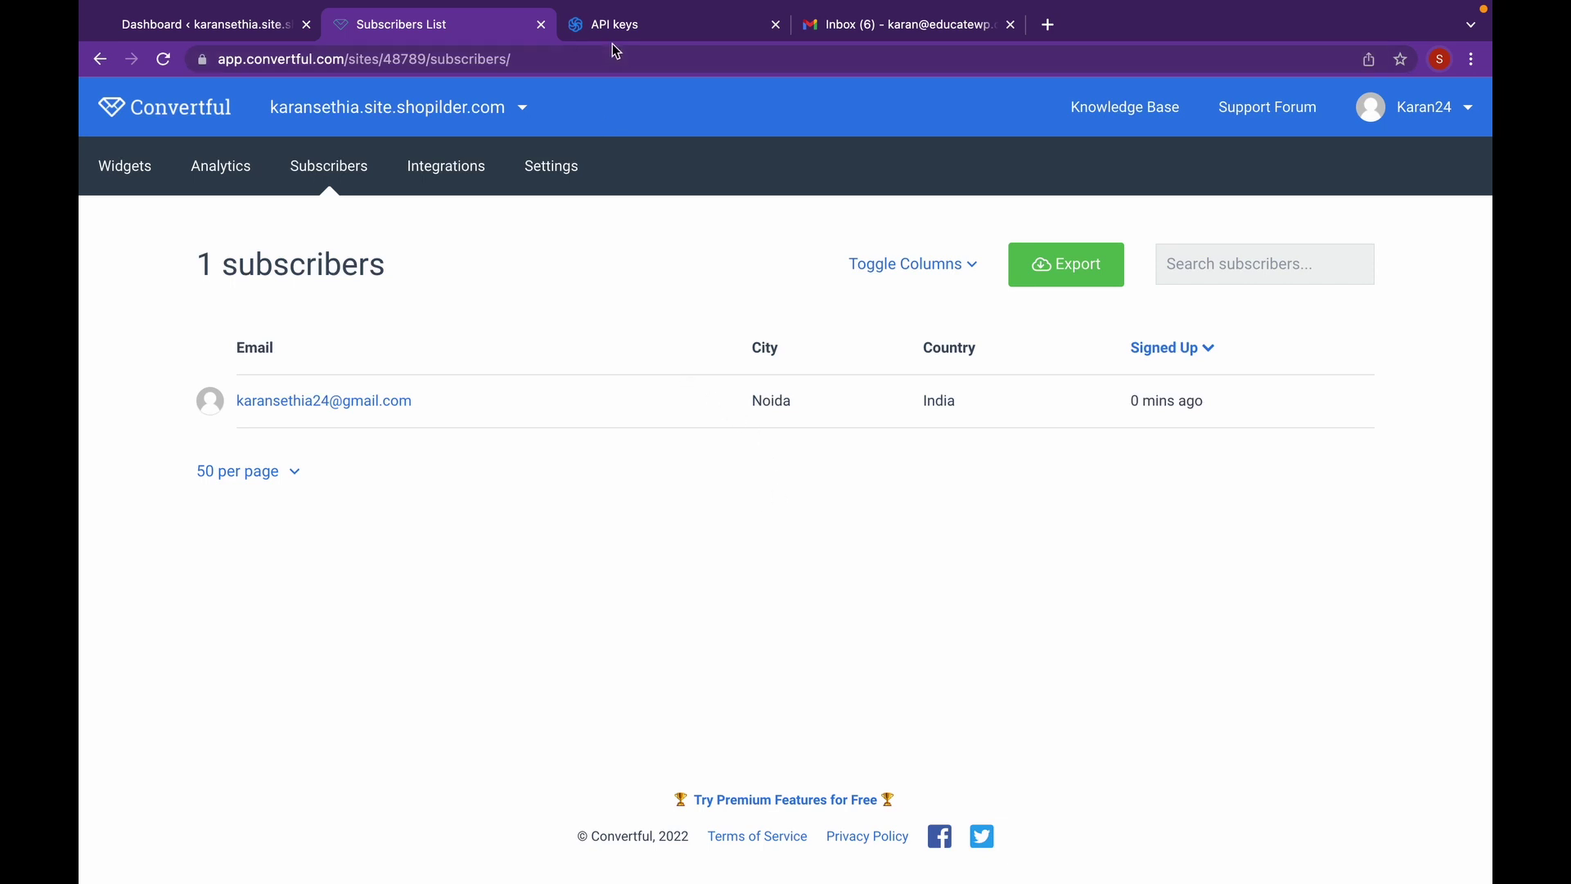
# - Export the Convertful subscriber list as a CSV and return to Sendinblue's API keys
pyautogui.click(1051, 282)
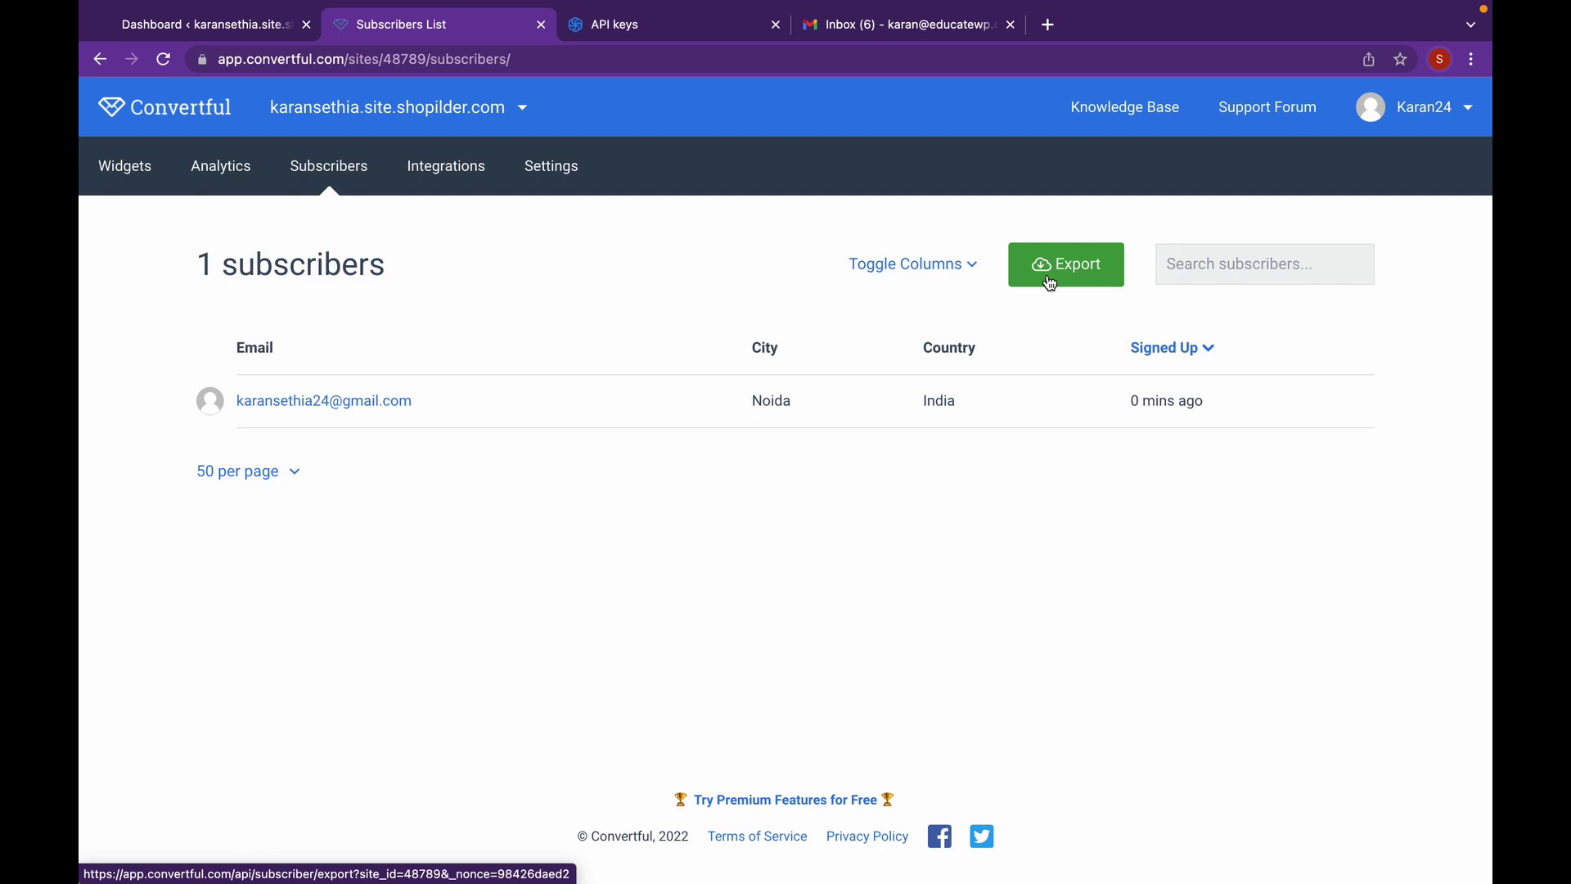
pyautogui.click(1050, 283)
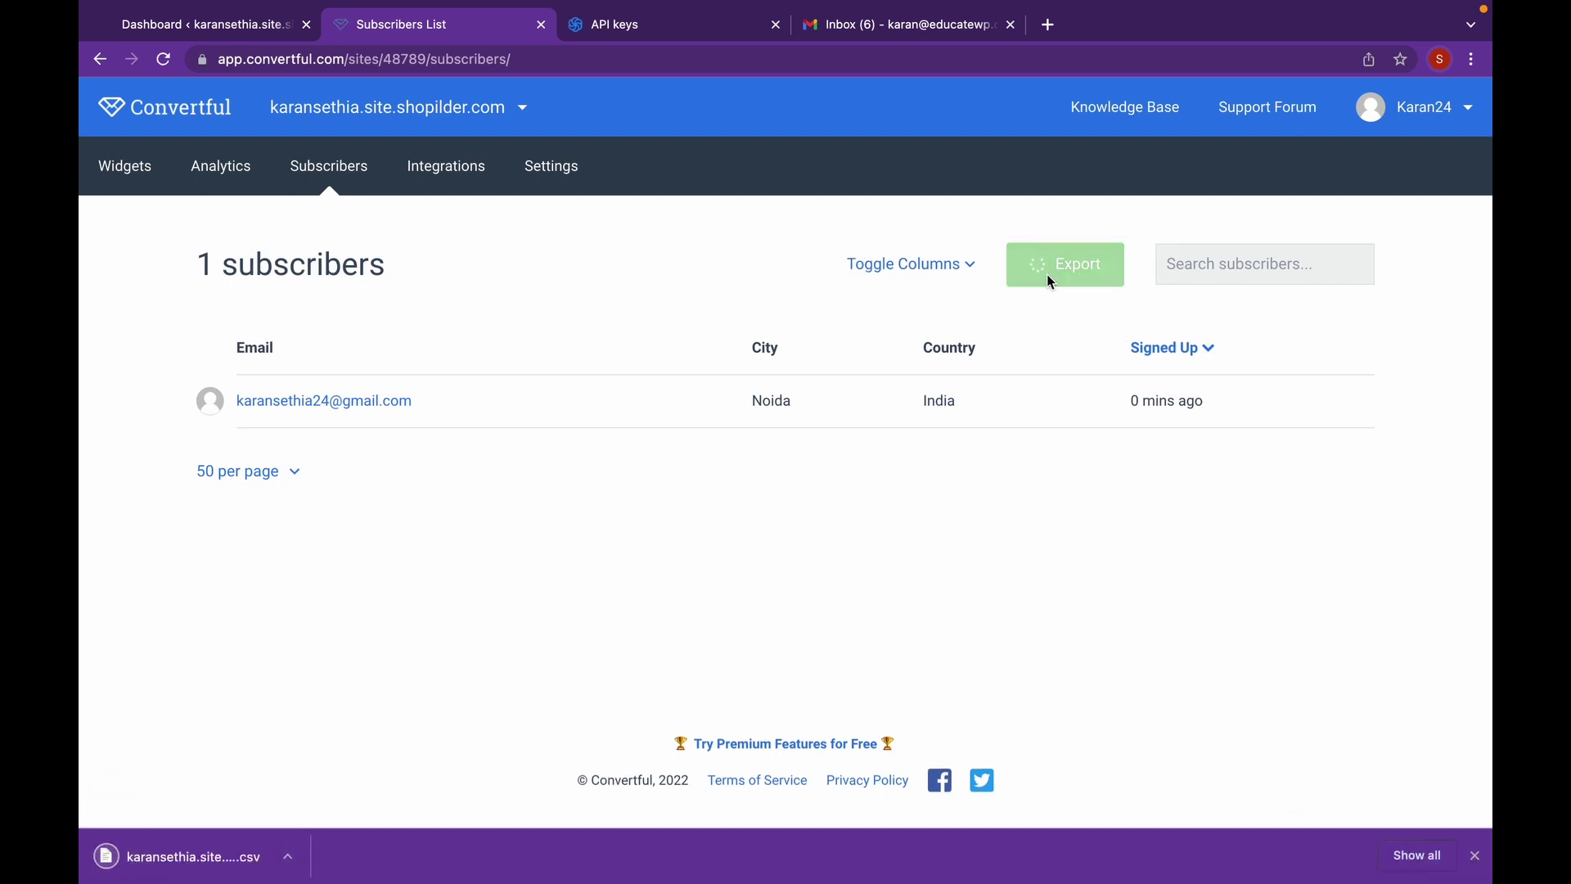
pyautogui.click(679, 35)
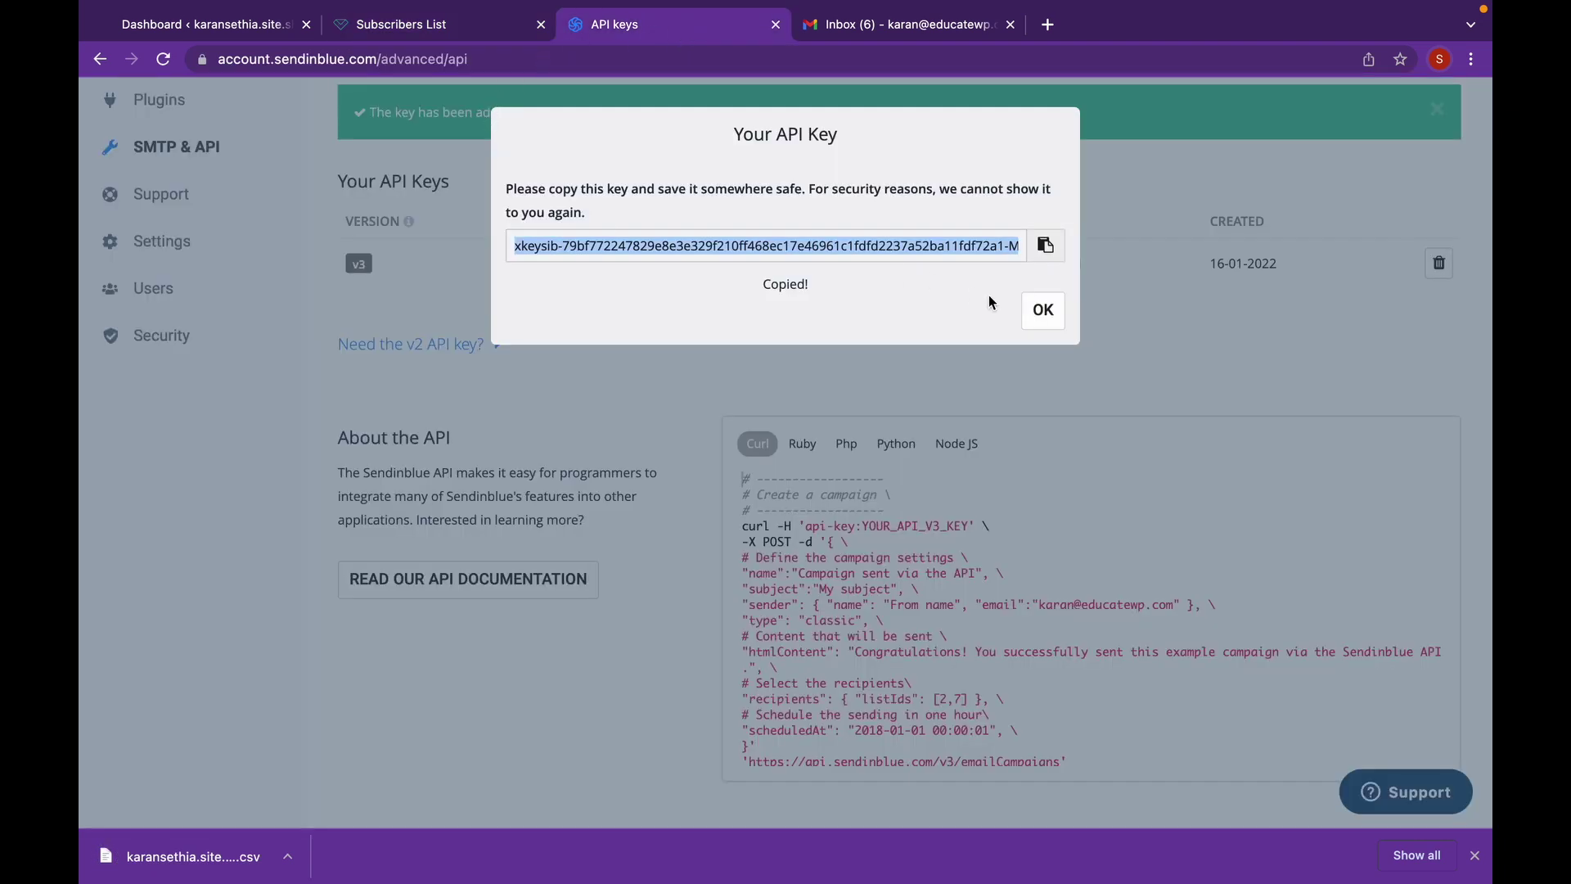
# - Dismiss the API key dialog and start a contact import from the Contacts page
pyautogui.click(1062, 313)
pyautogui.scroll(3, 427, 271)
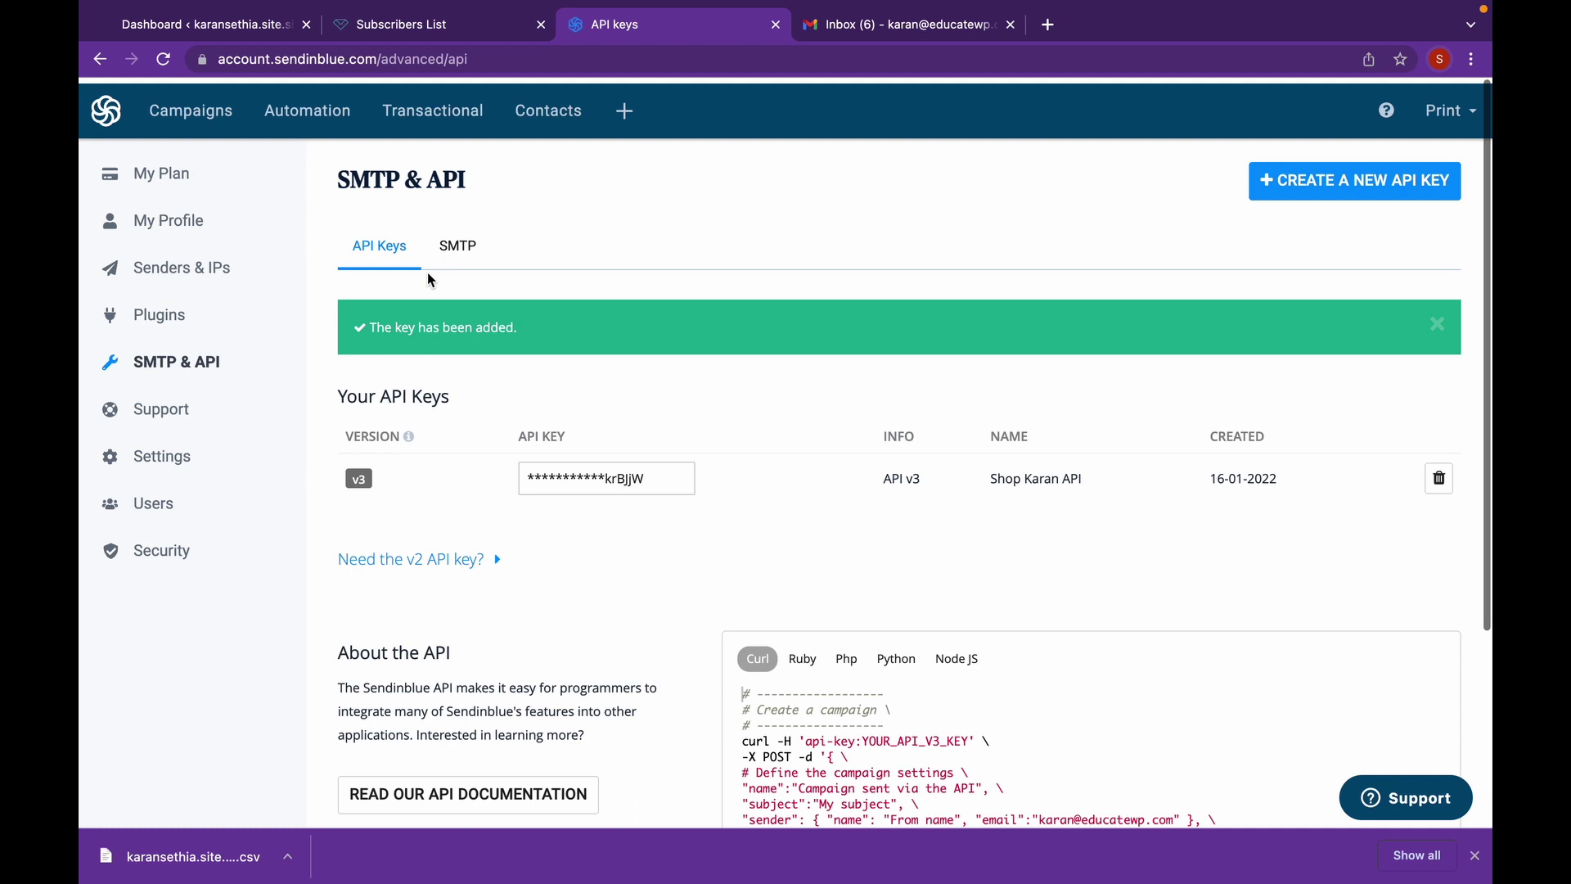
pyautogui.click(185, 123)
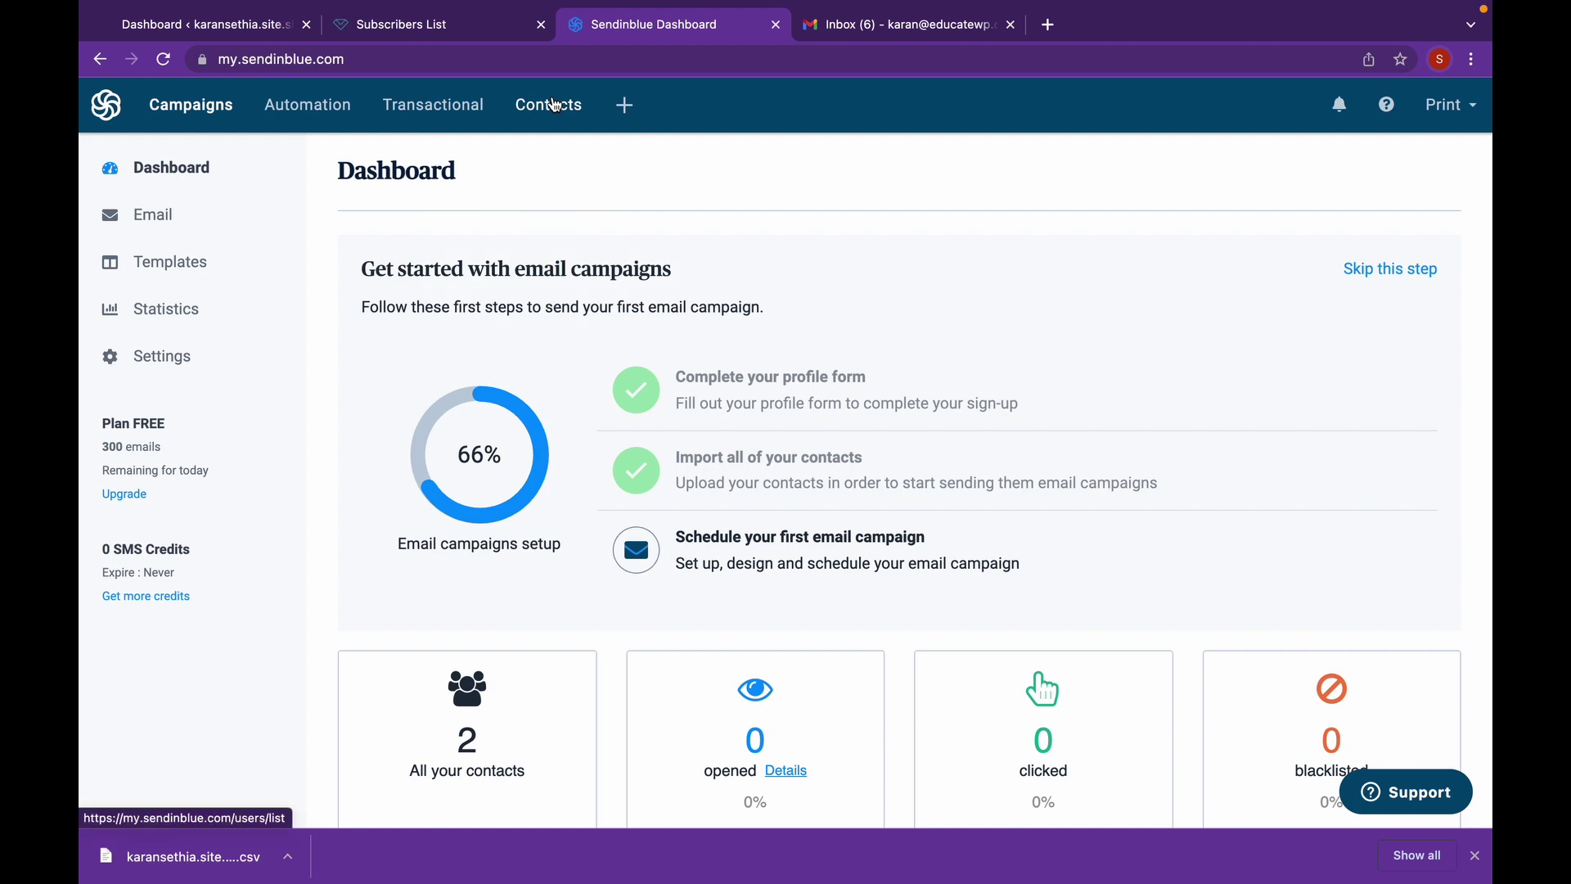
pyautogui.click(555, 104)
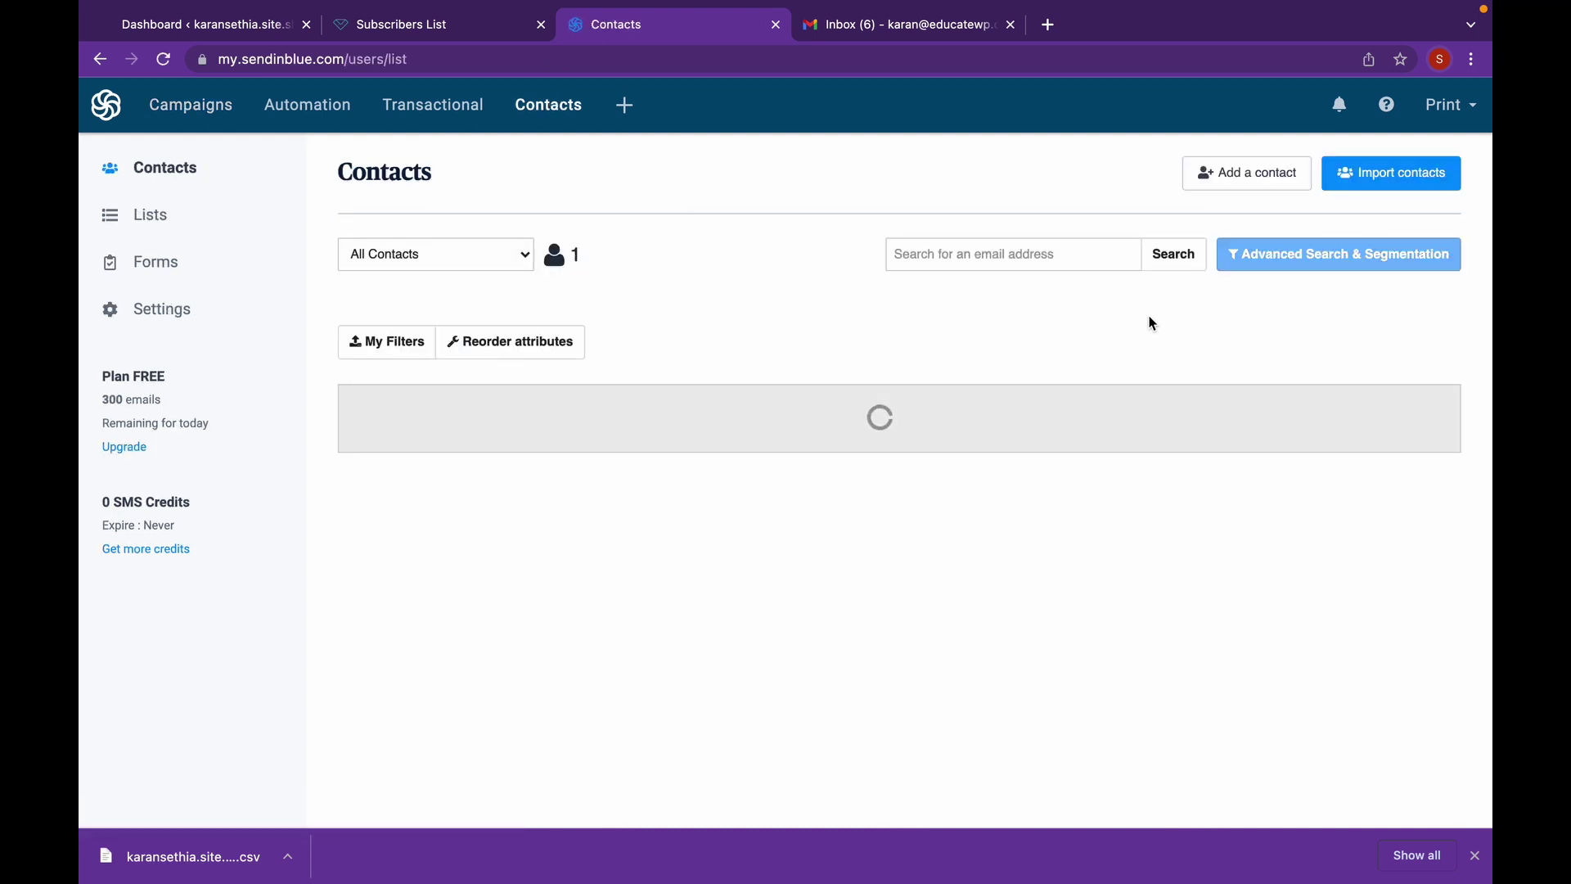
pyautogui.click(1382, 182)
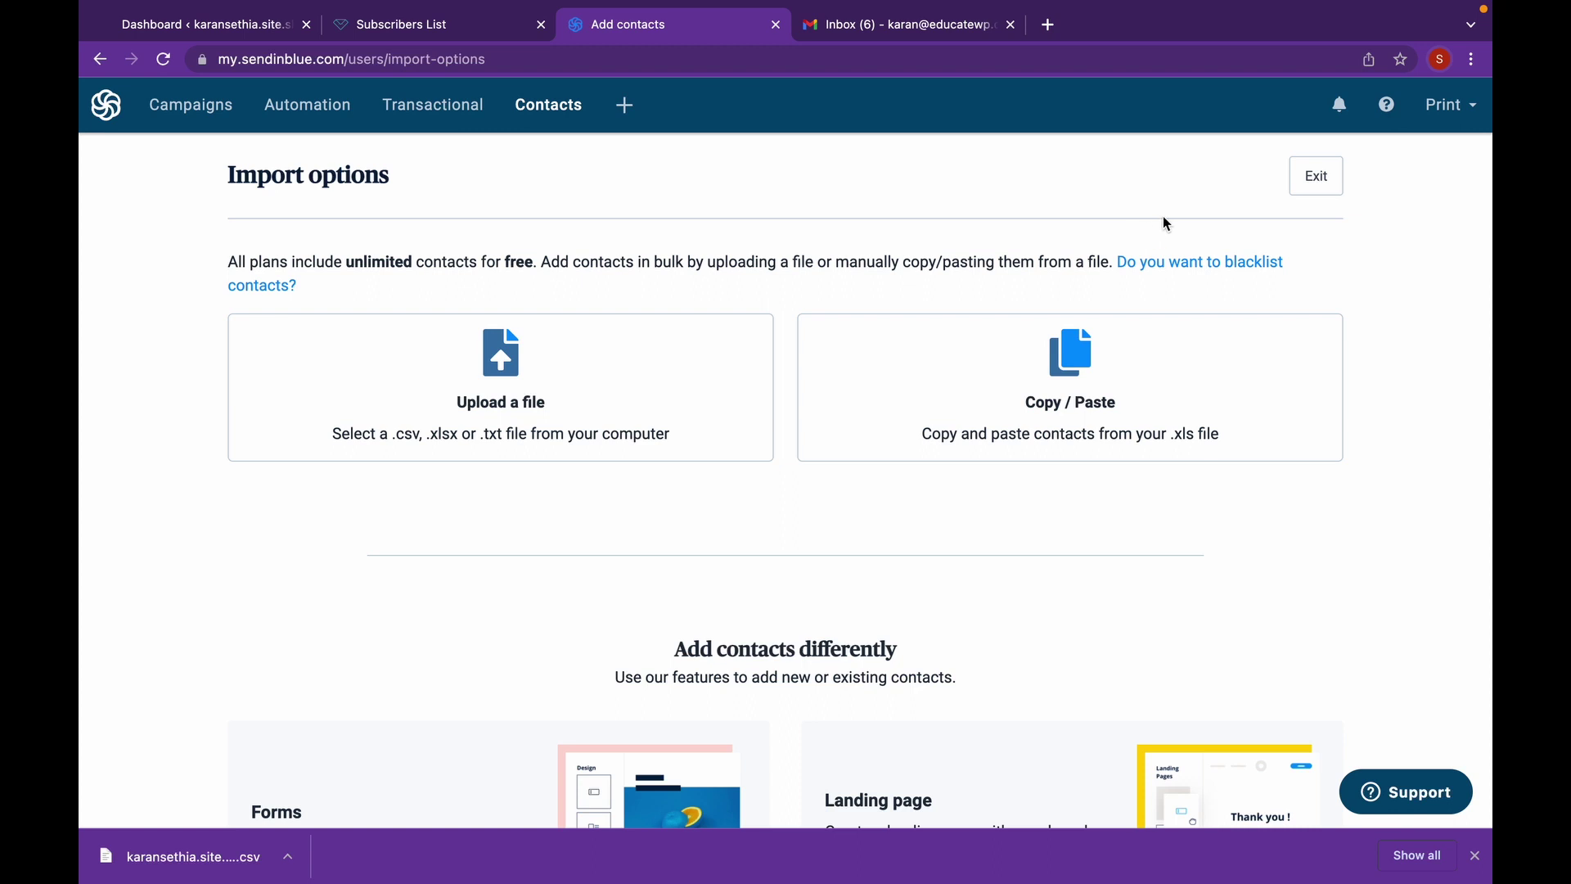
# - Upload the downloaded subscribers CSV and confirm it, leaving only the Email column mapped
pyautogui.click(583, 374)
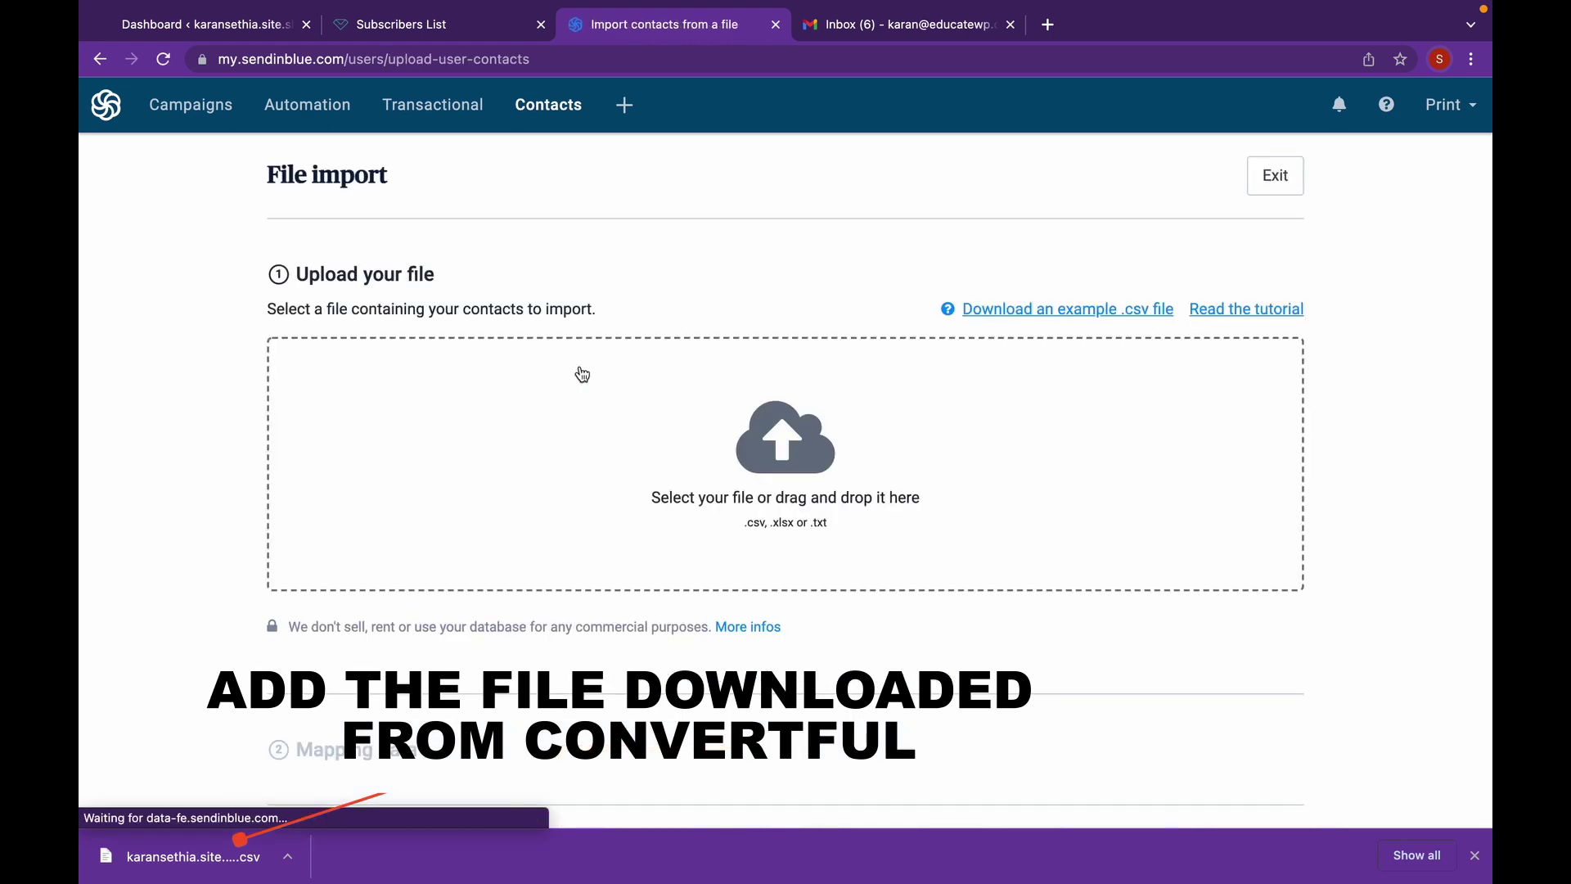
pyautogui.click(778, 435)
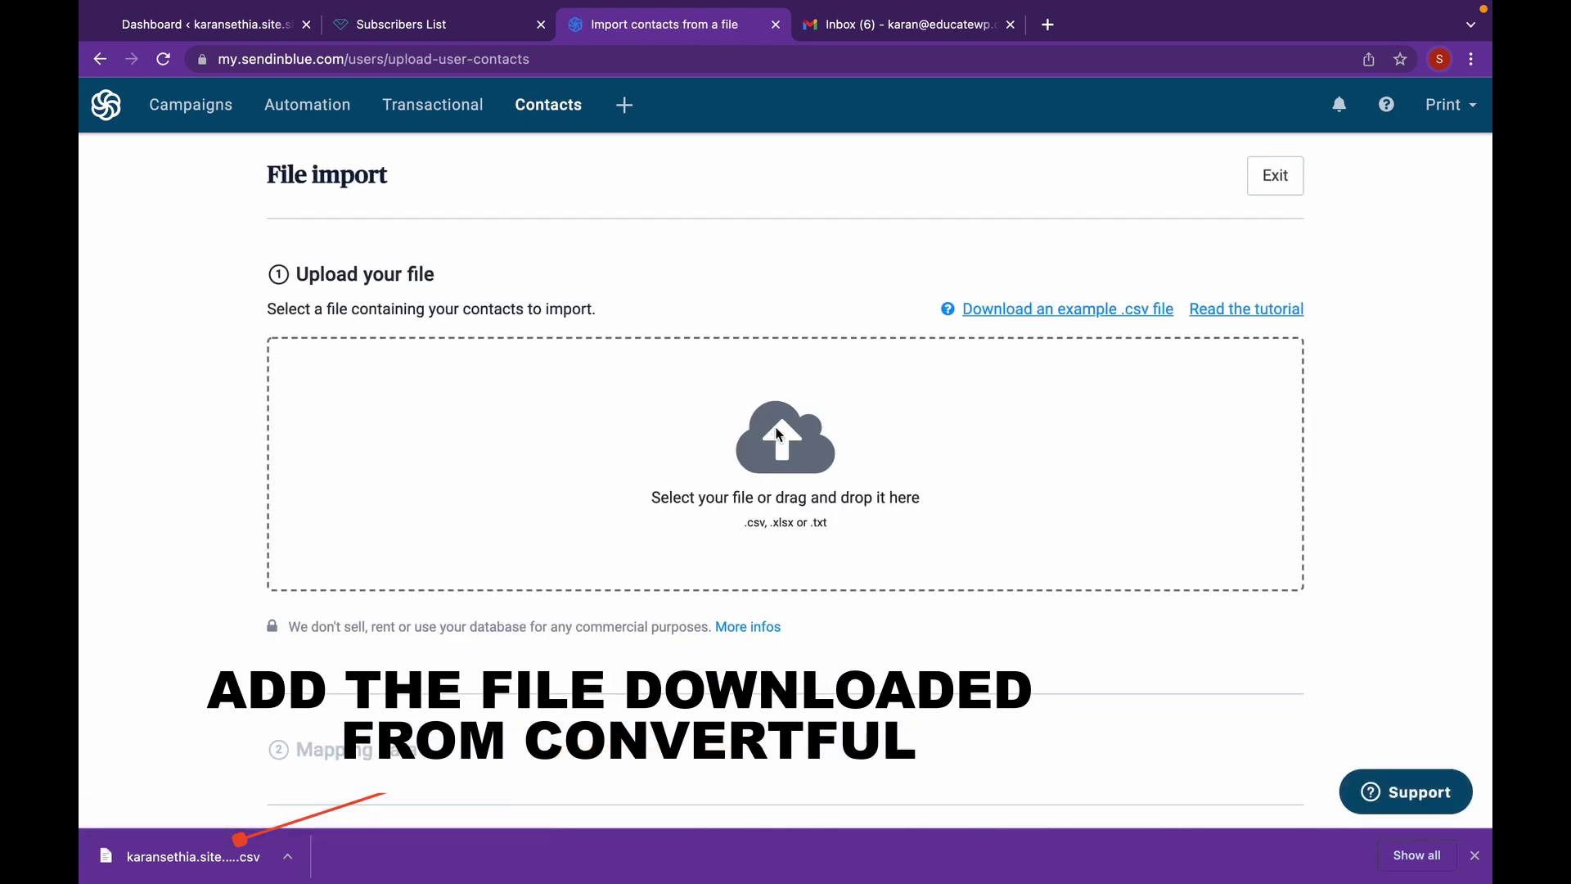
pyautogui.click(659, 391)
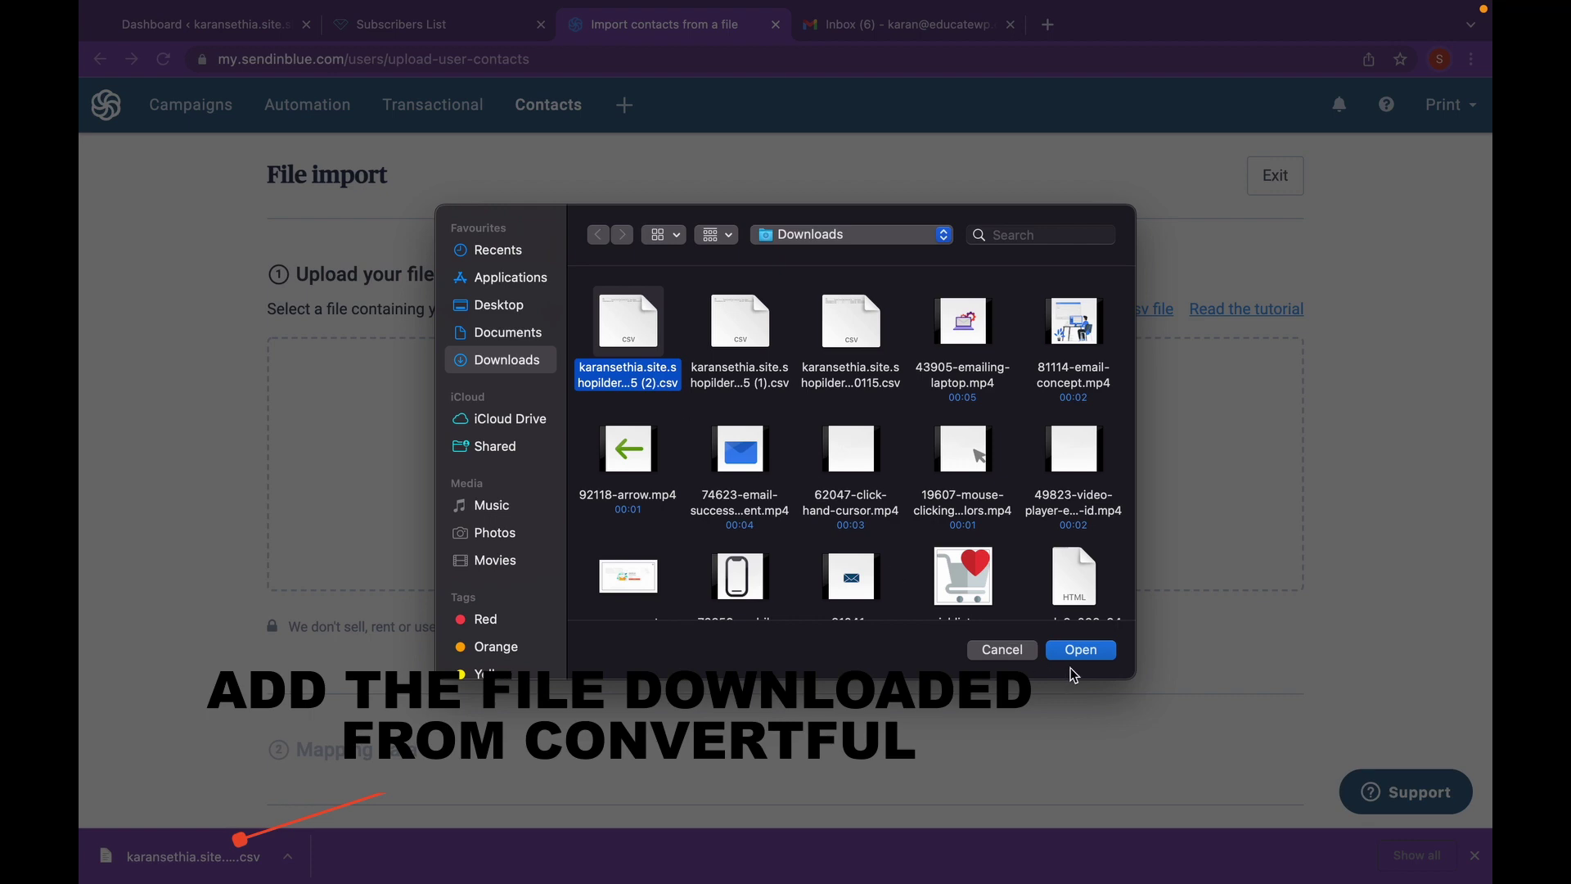
pyautogui.click(1078, 652)
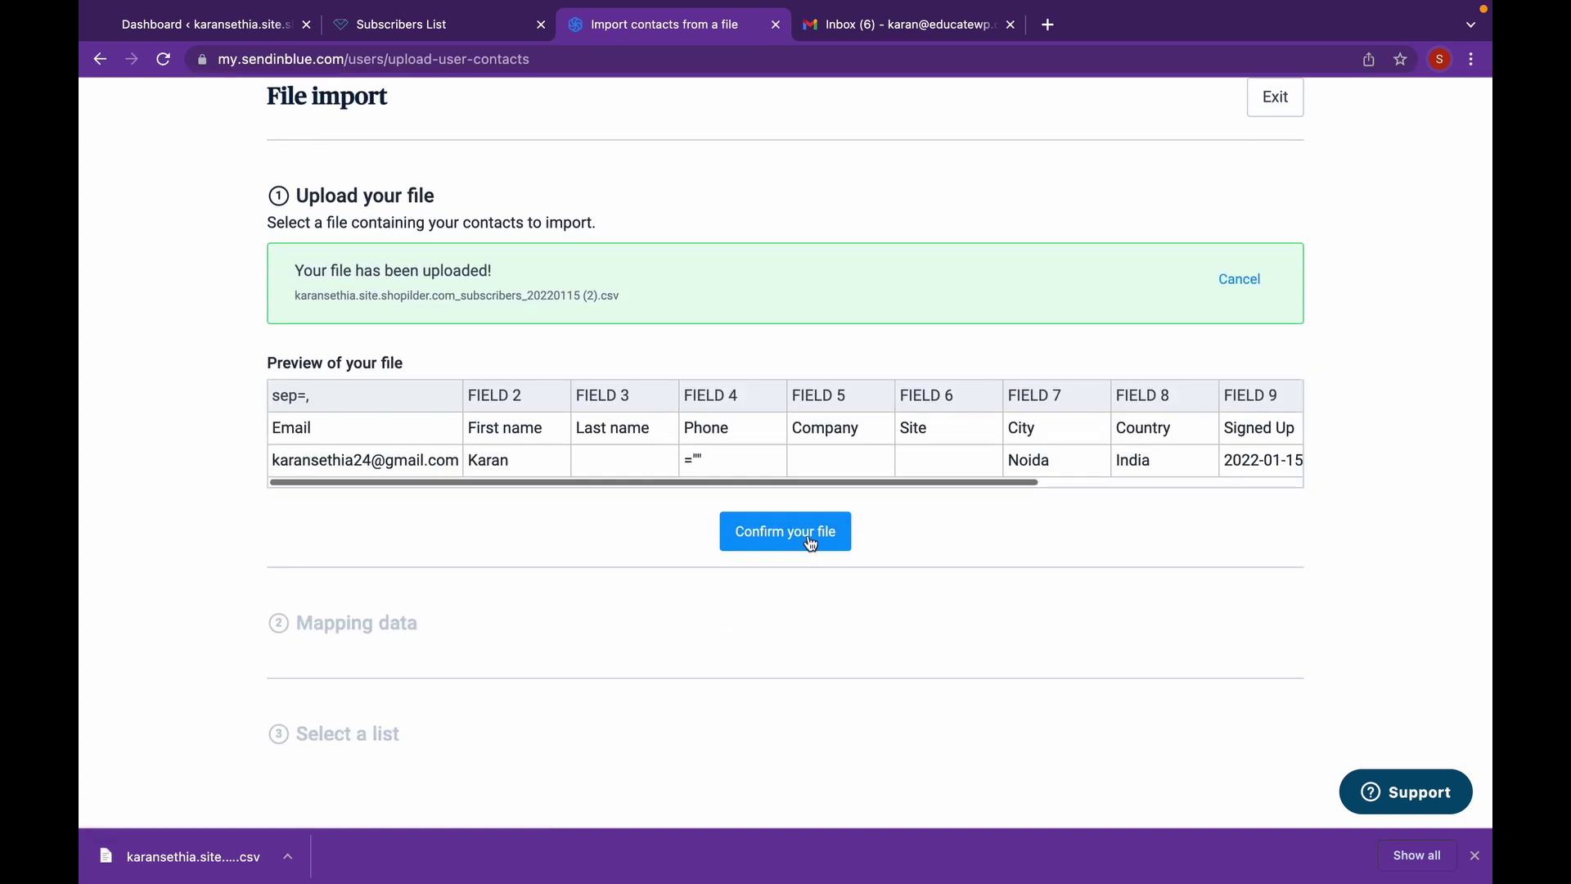
pyautogui.click(786, 532)
pyautogui.scroll(-6, 810, 542)
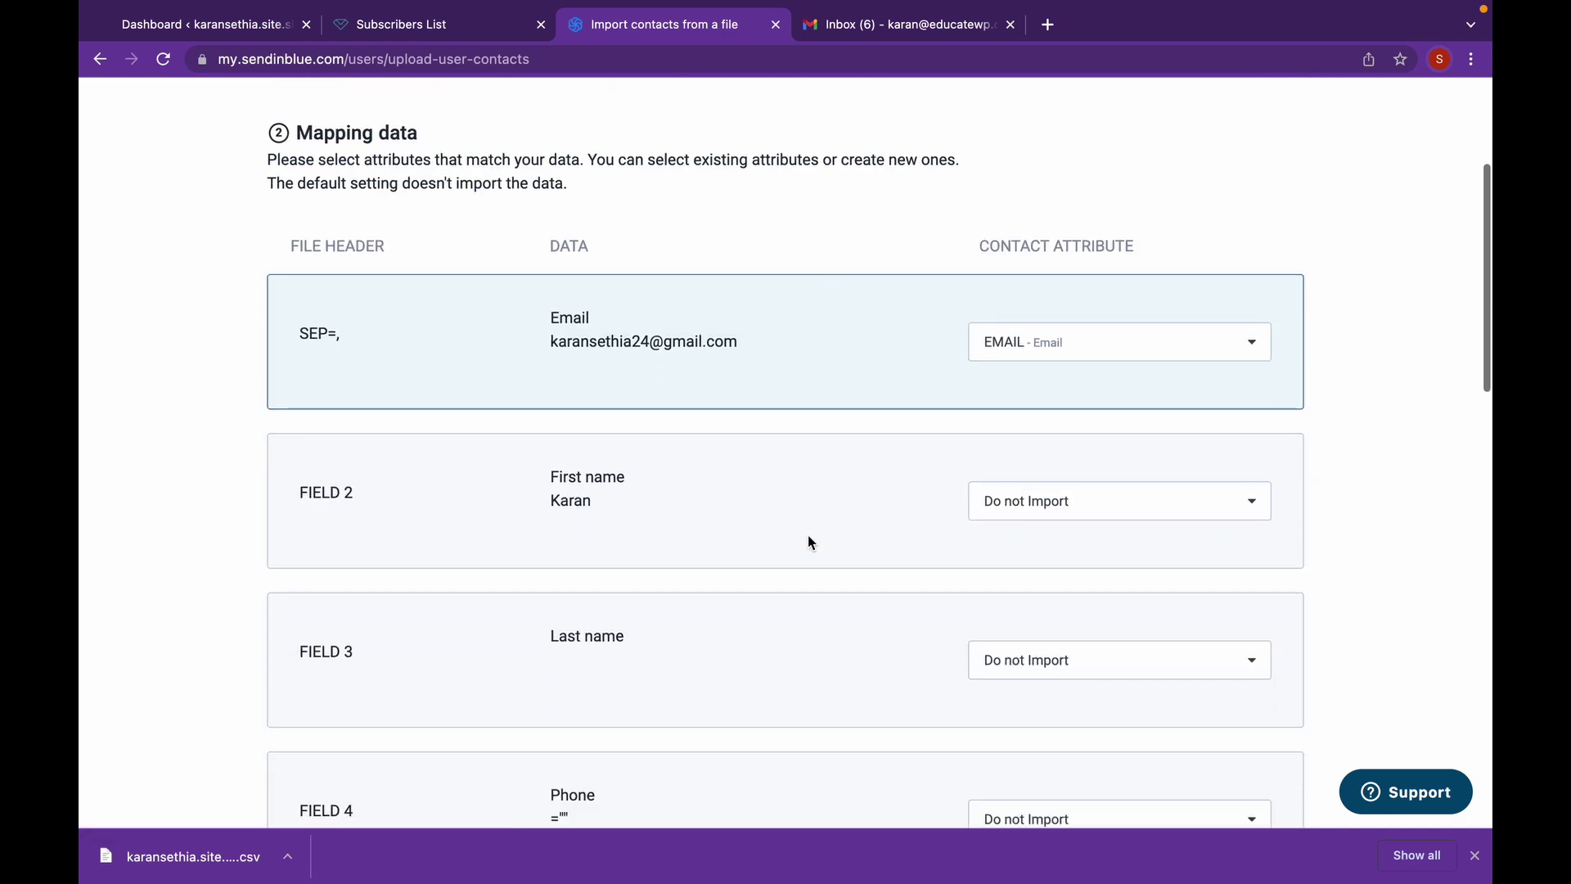
pyautogui.scroll(-10, 807, 542)
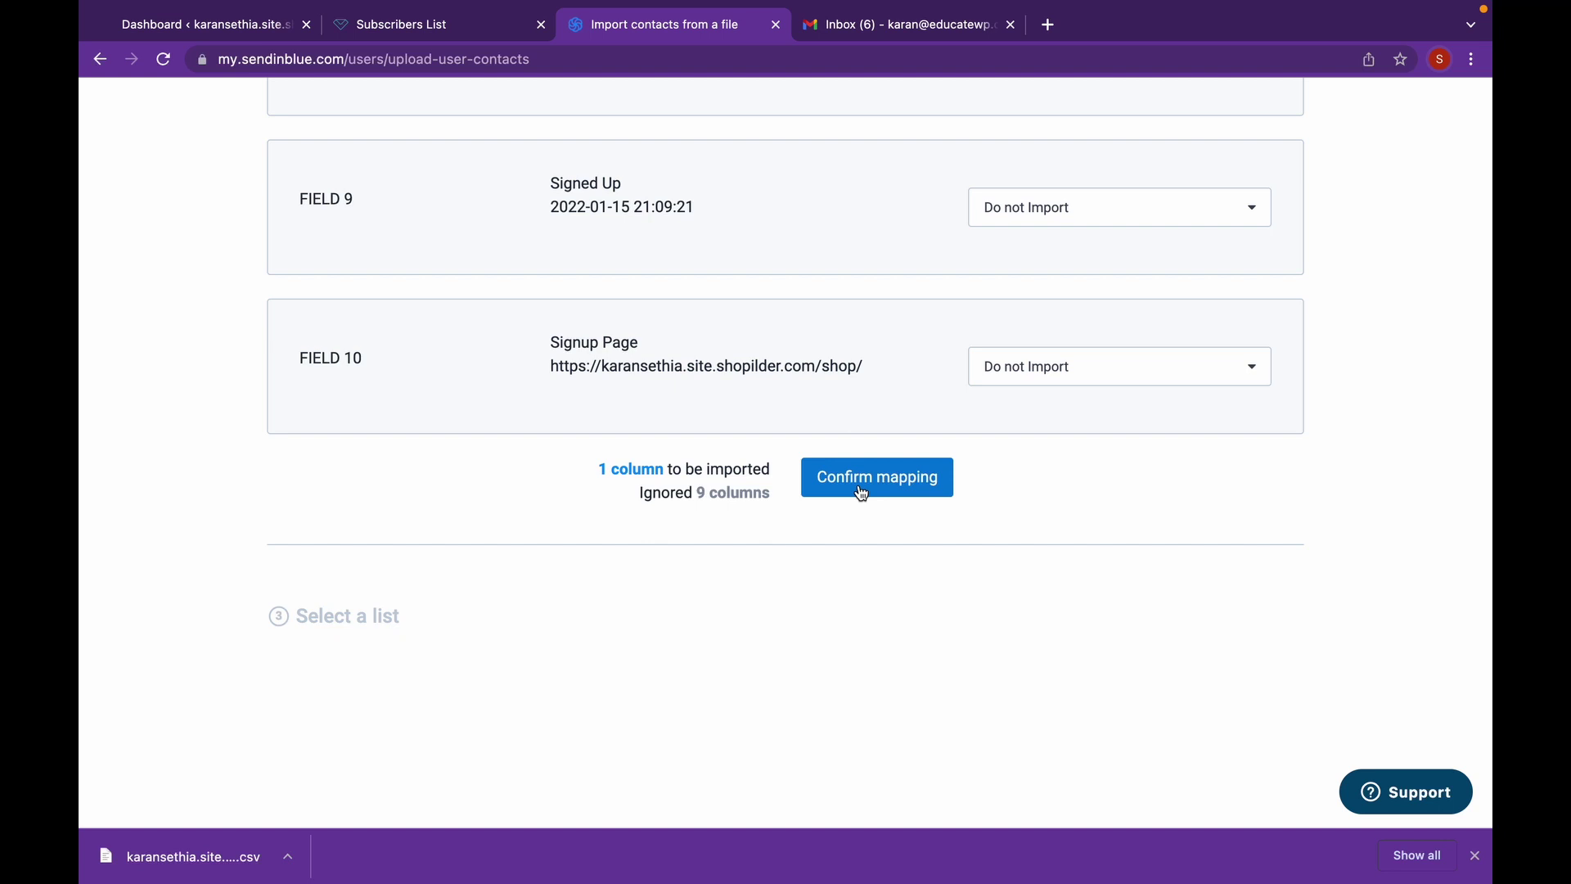
# - Accept the mapping, import into a new 'Subs' list in Your First Folder, and agree to opt-in terms
pyautogui.click(862, 492)
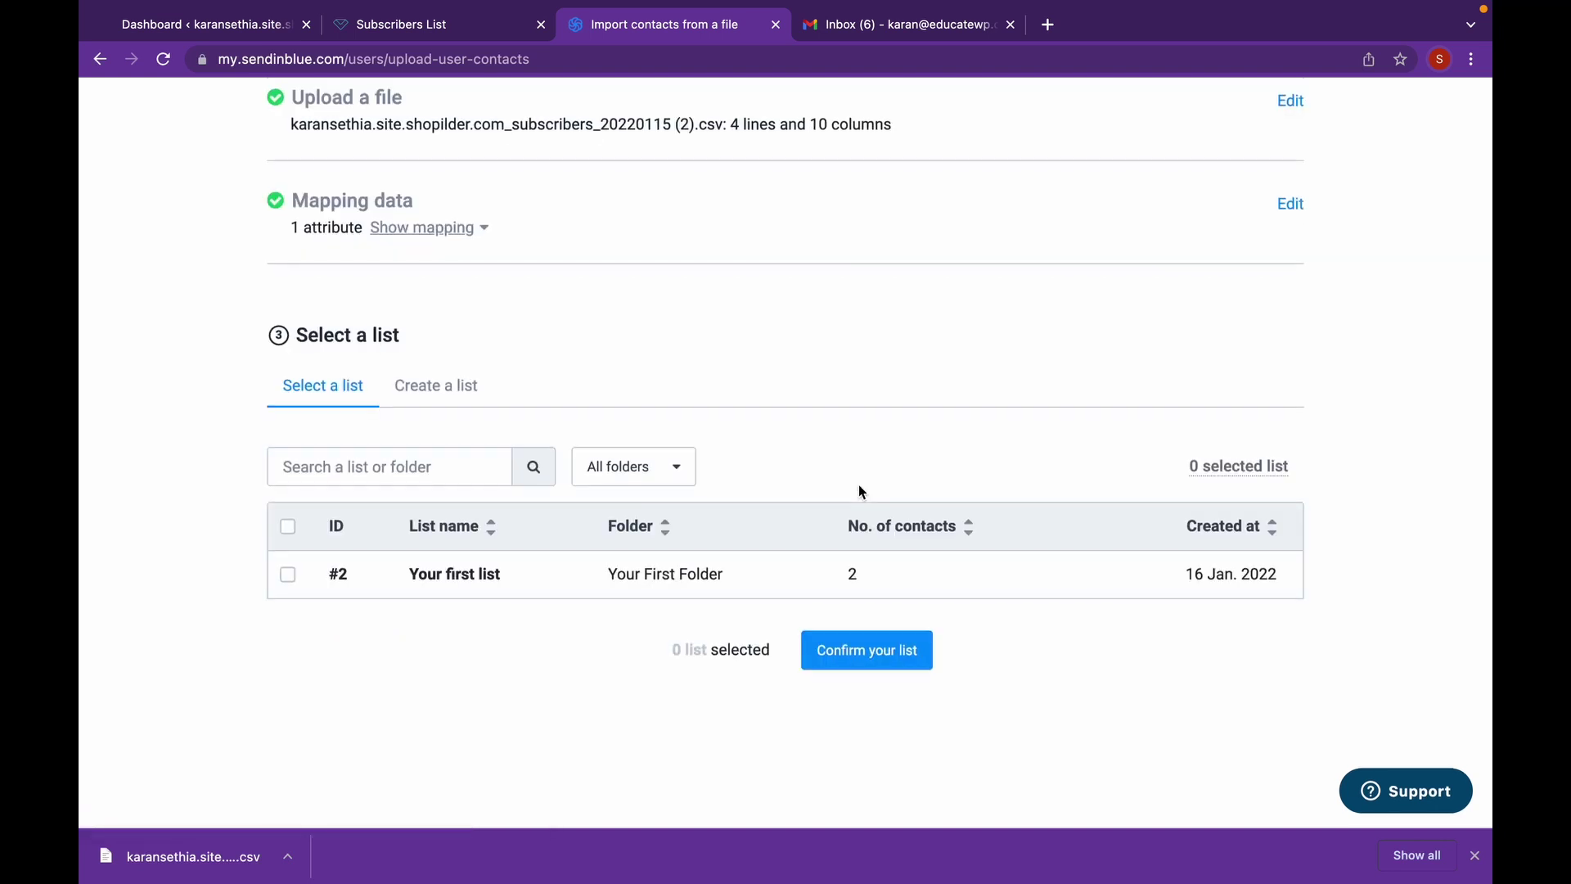
pyautogui.click(440, 394)
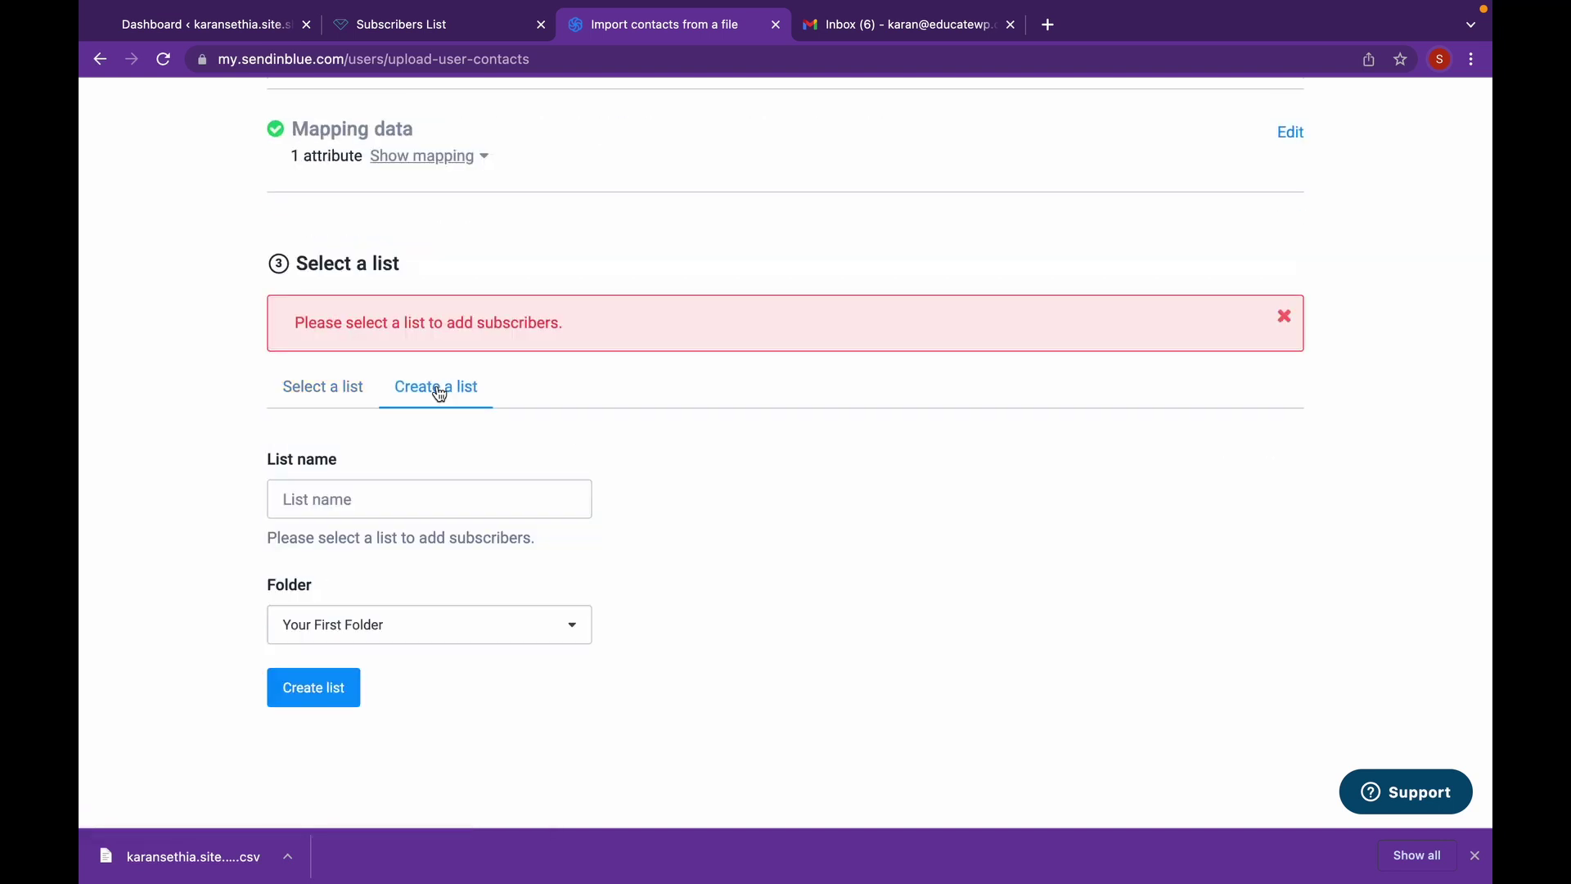
pyautogui.click(403, 498)
pyautogui.write('Subs')
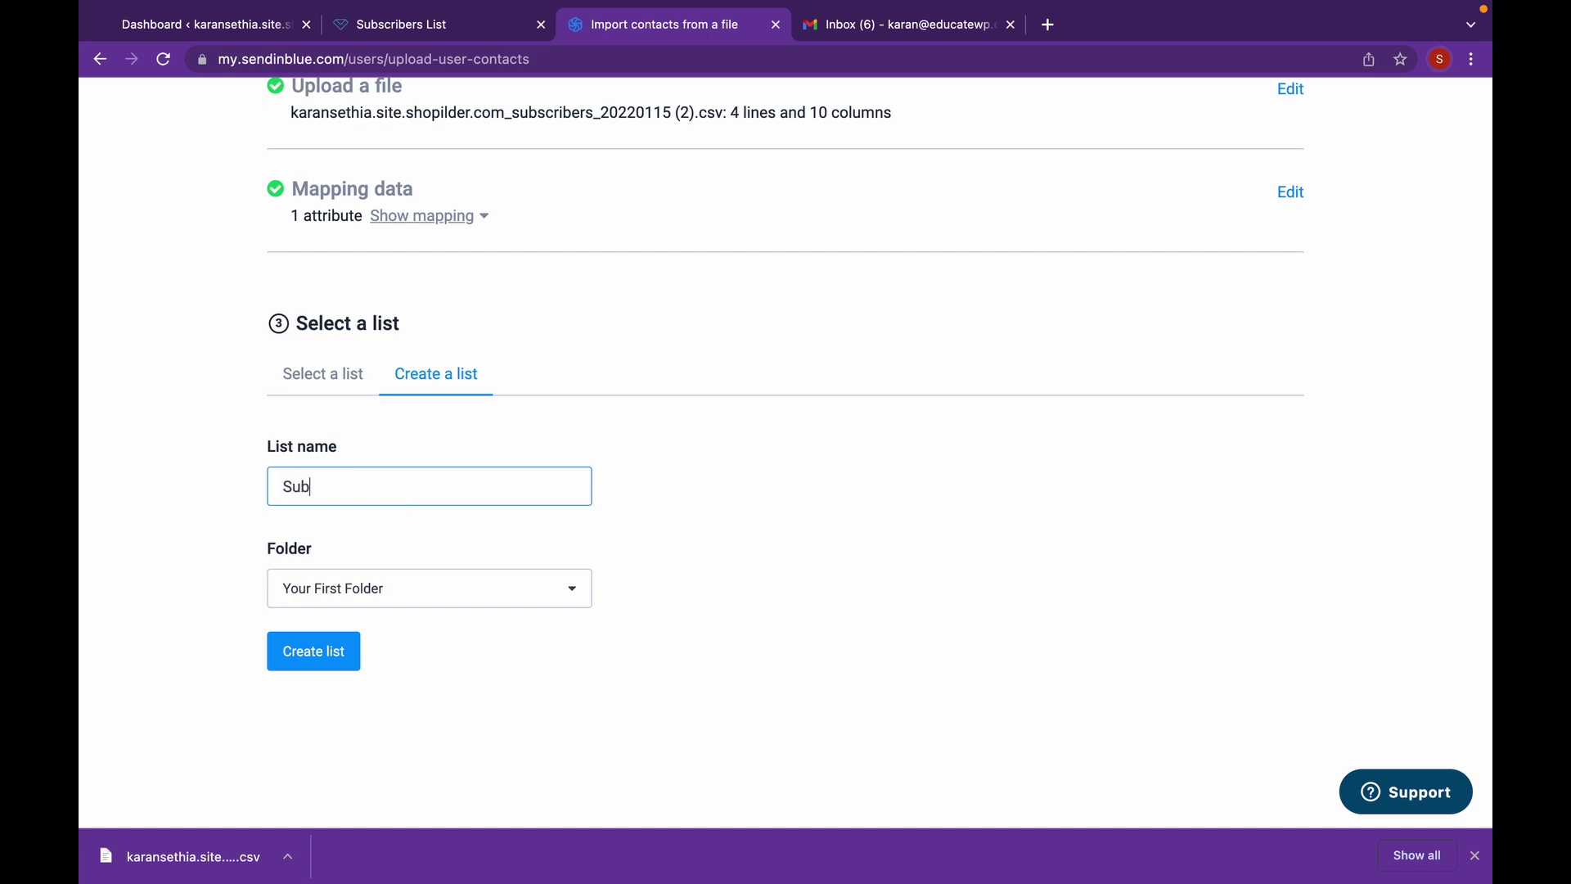
pyautogui.click(368, 596)
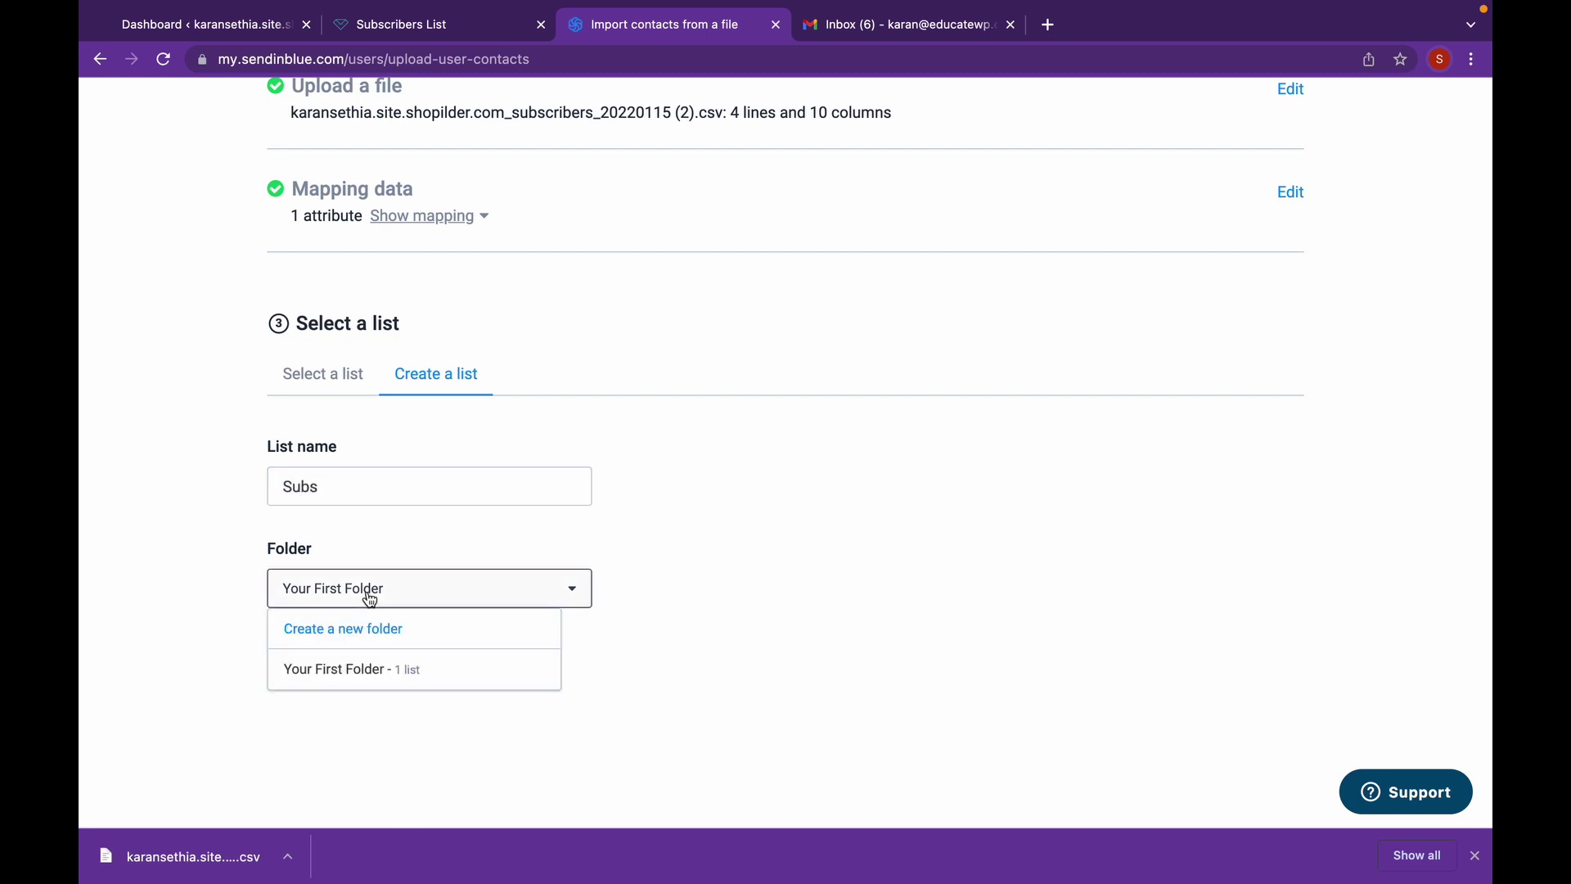
pyautogui.click(368, 596)
pyautogui.click(345, 647)
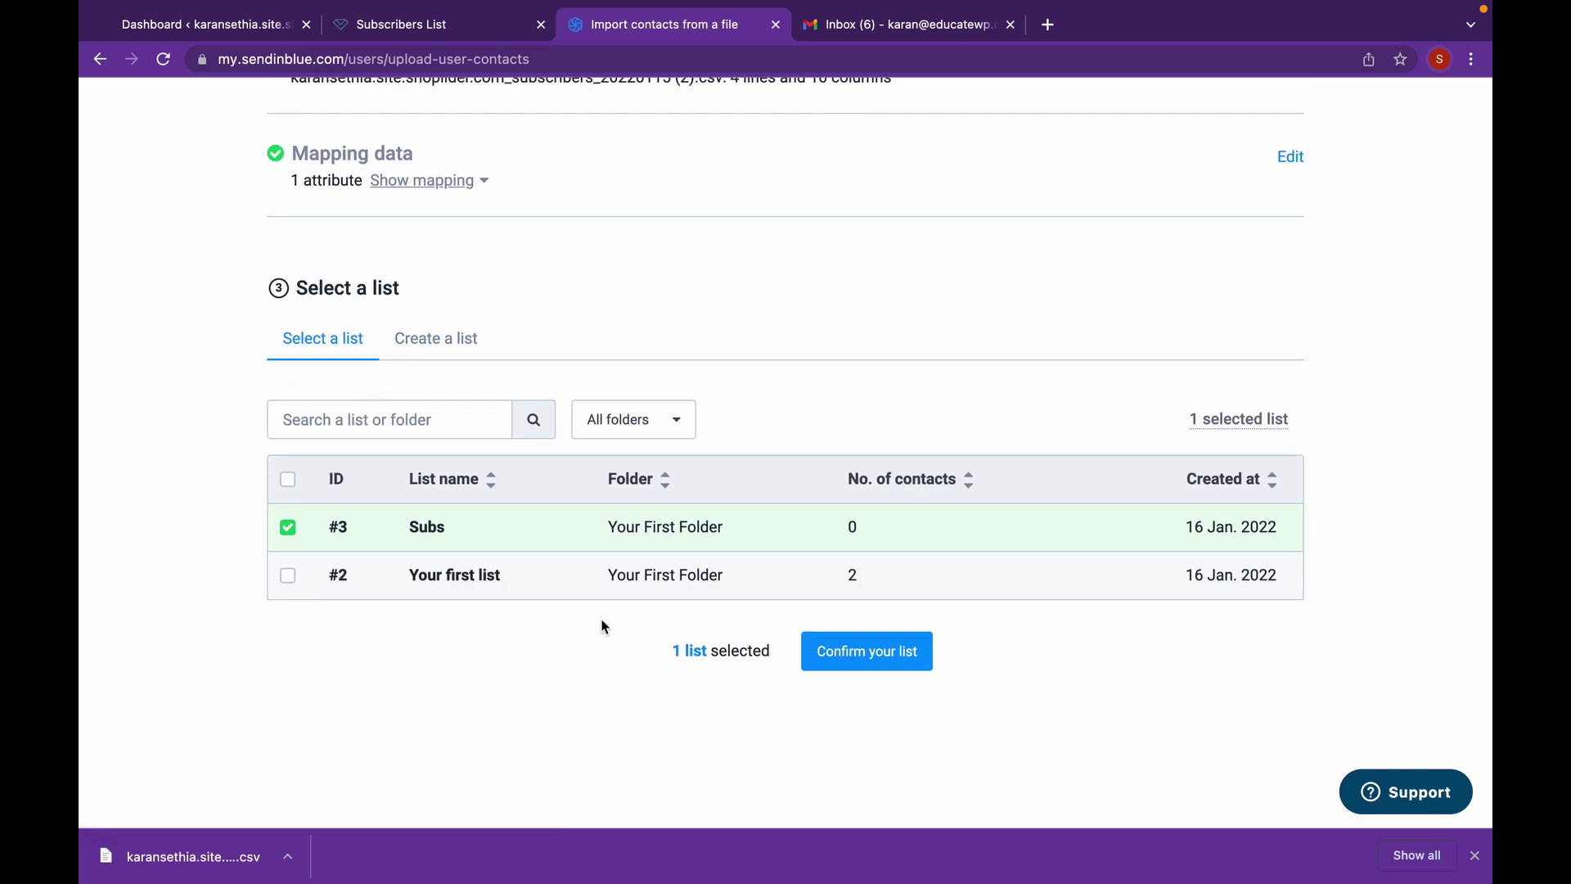
pyautogui.click(875, 661)
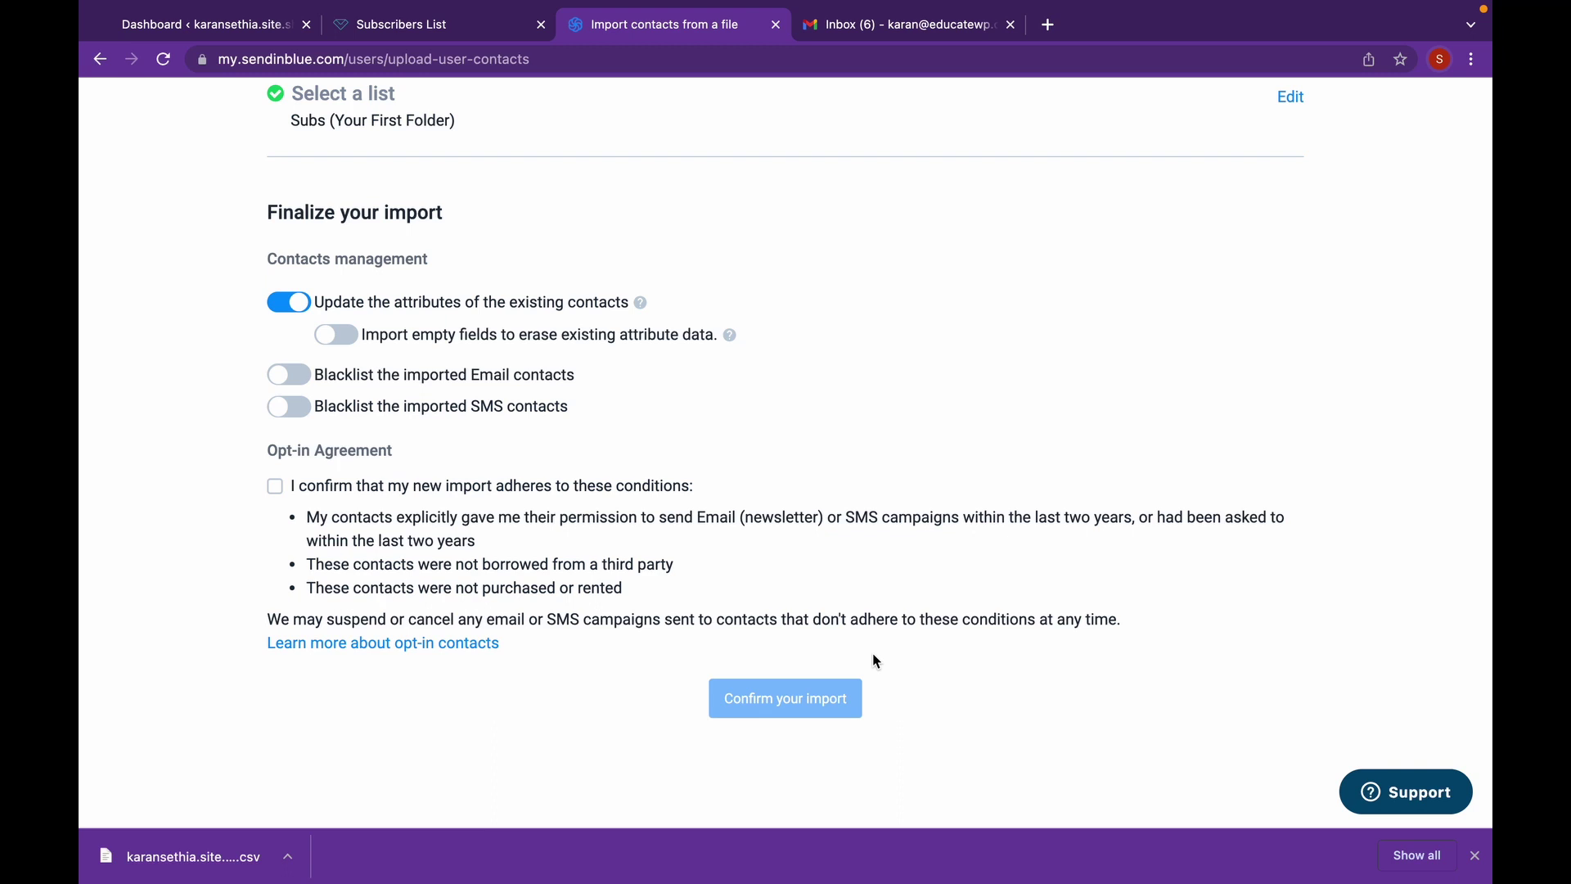
pyautogui.click(278, 488)
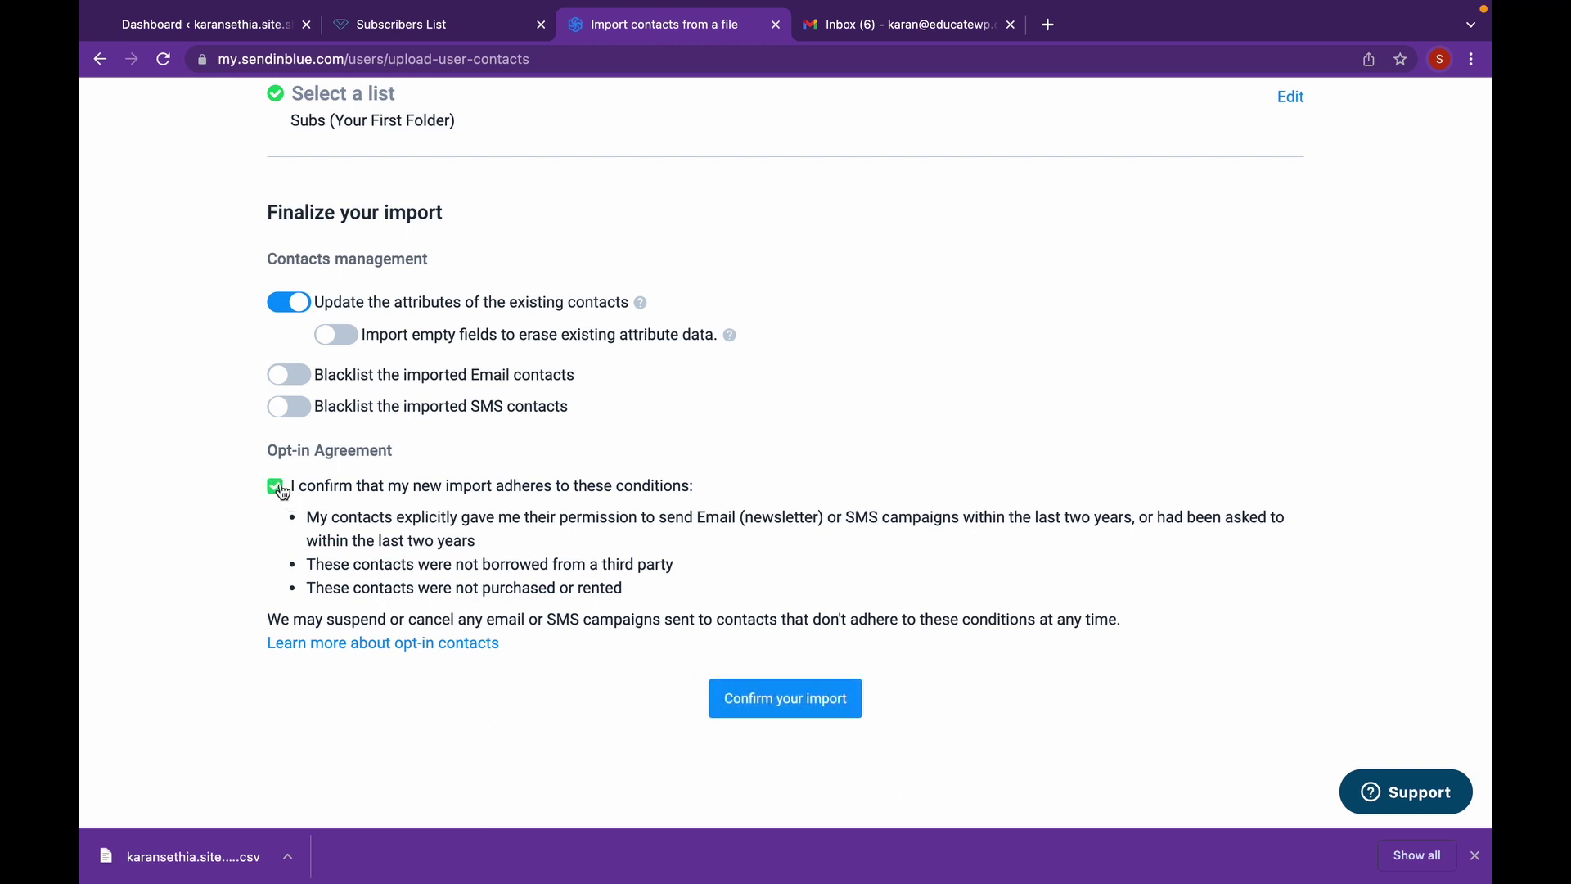
# - Run the import into Subs, adding 1 new contact, then return to email campaigns
pyautogui.click(855, 709)
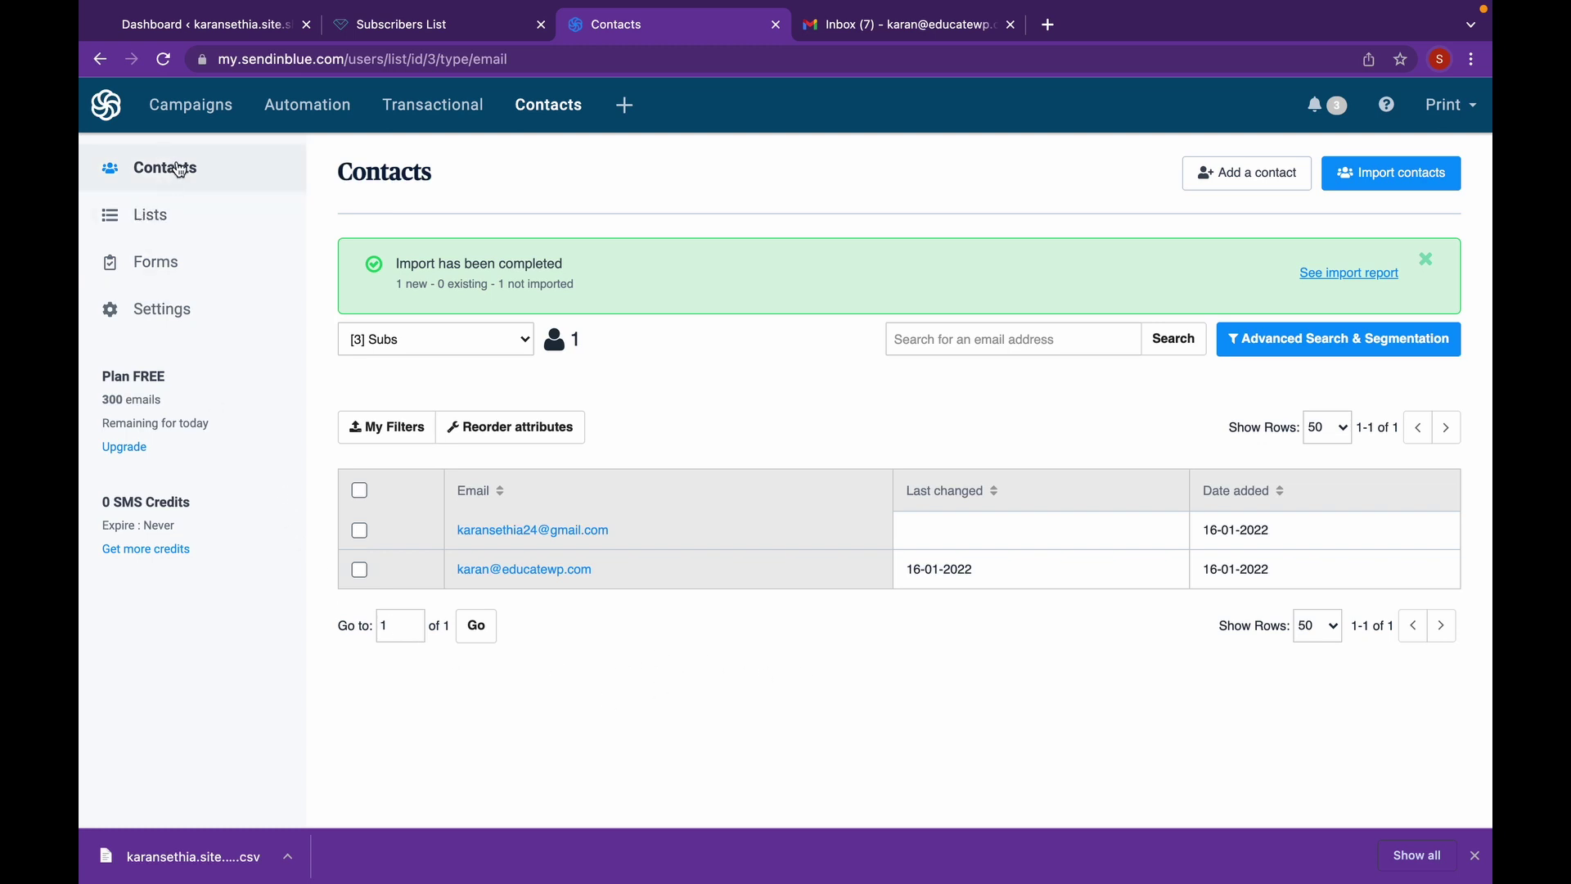
pyautogui.click(198, 110)
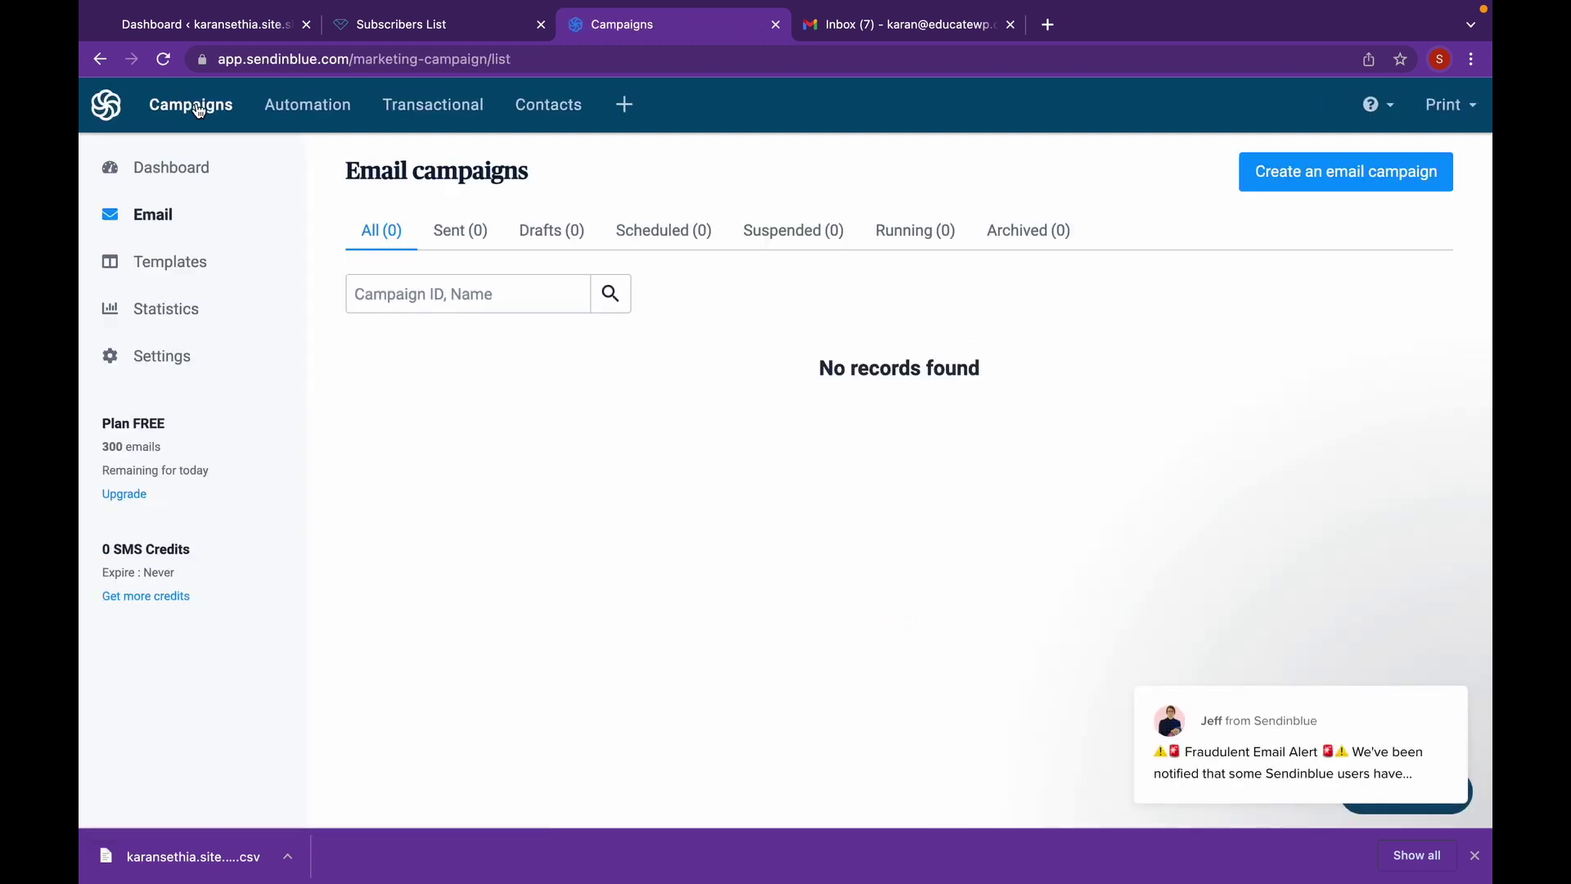
# - Create an email campaign named 'My first Email' with subject 'Sale for Holidays'
pyautogui.click(1310, 189)
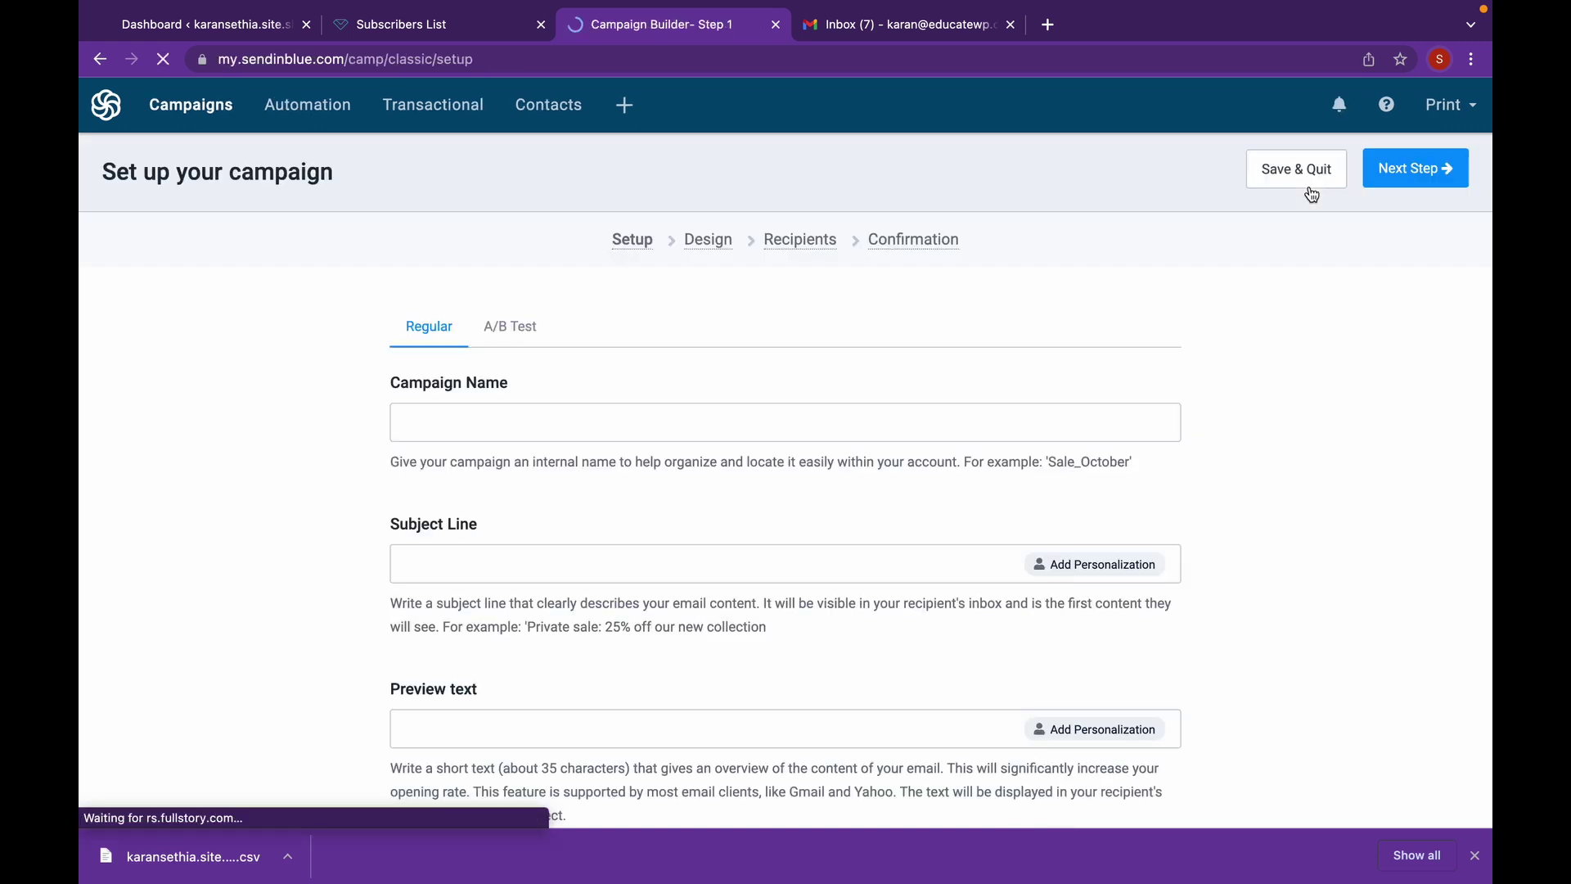
pyautogui.click(962, 437)
pyautogui.write('M')
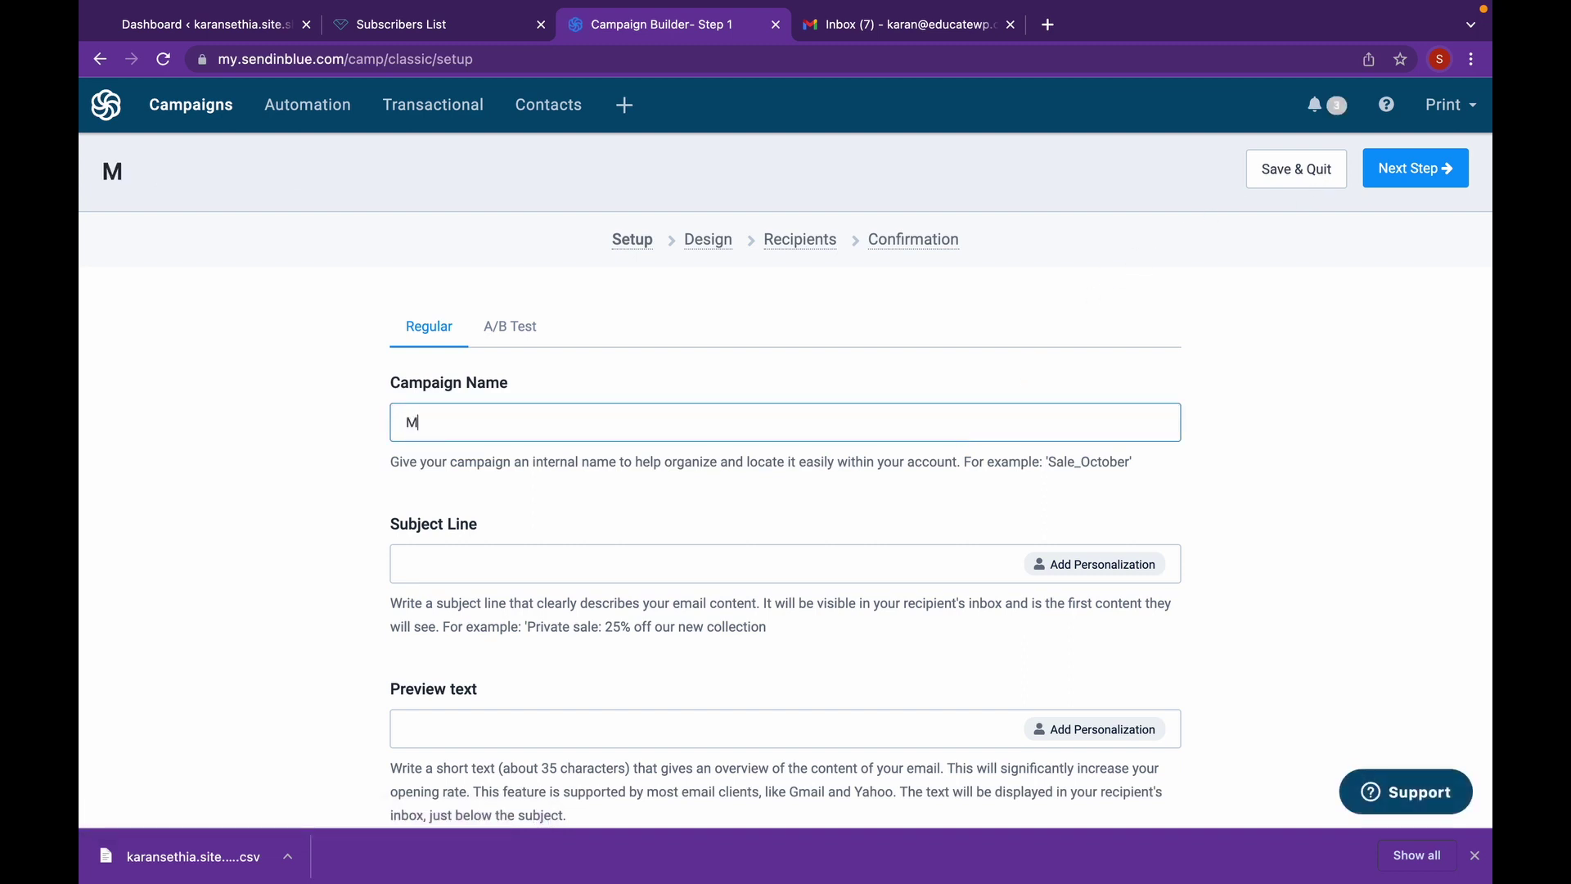
pyautogui.write('y first Email')
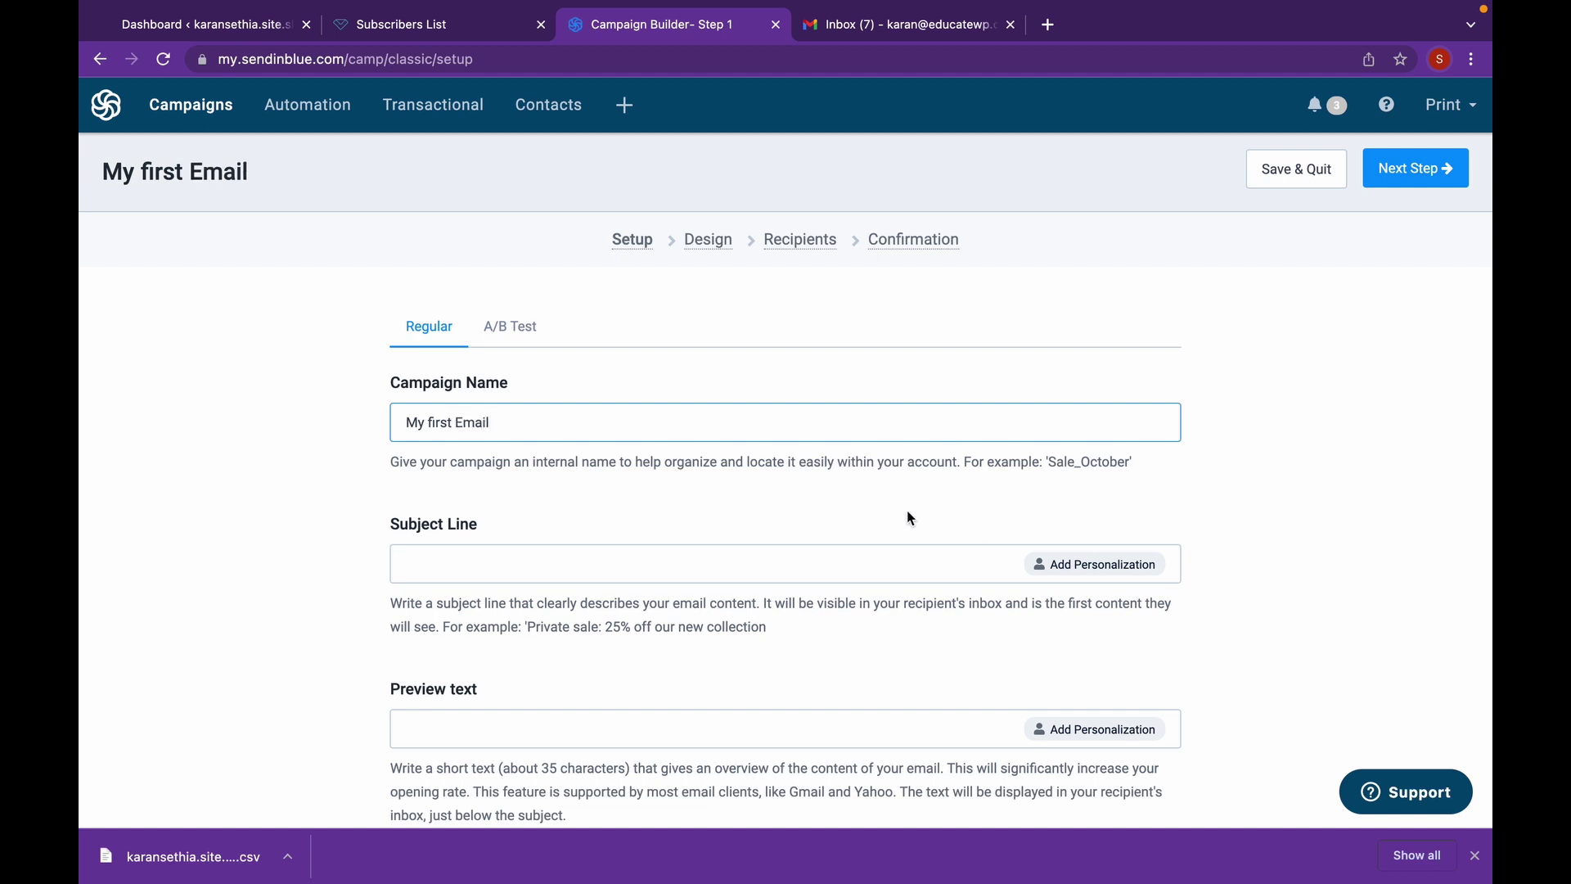
pyautogui.scroll(-1, 911, 518)
pyautogui.click(862, 525)
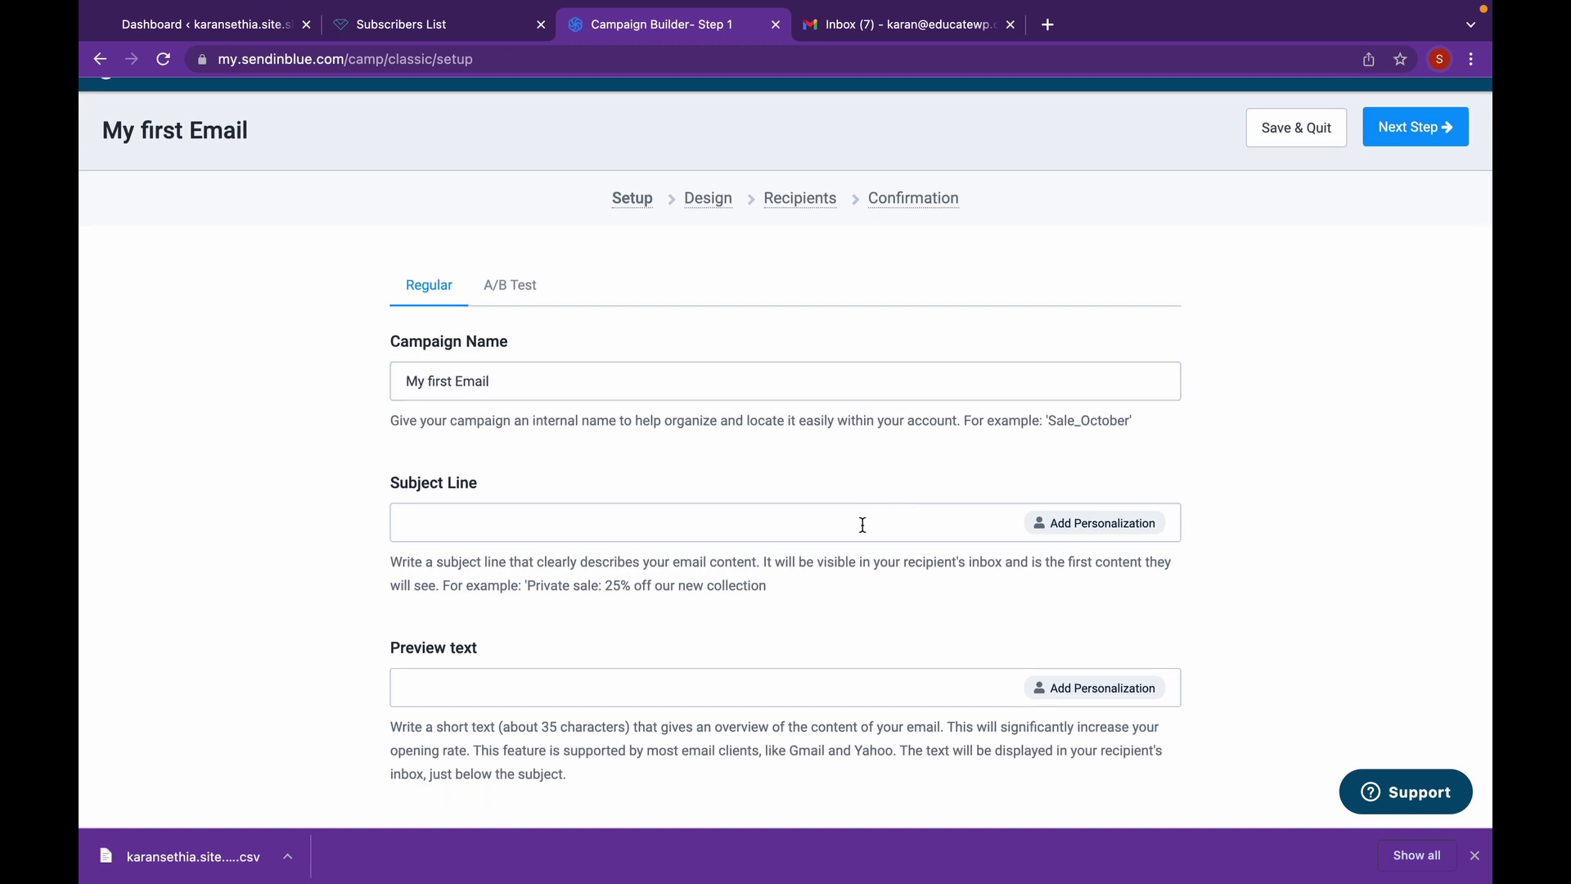
pyautogui.write('Sale for Holidays')
# - Enter the preview text 'This is a sale for holidays'
pyautogui.scroll(-3, 845, 537)
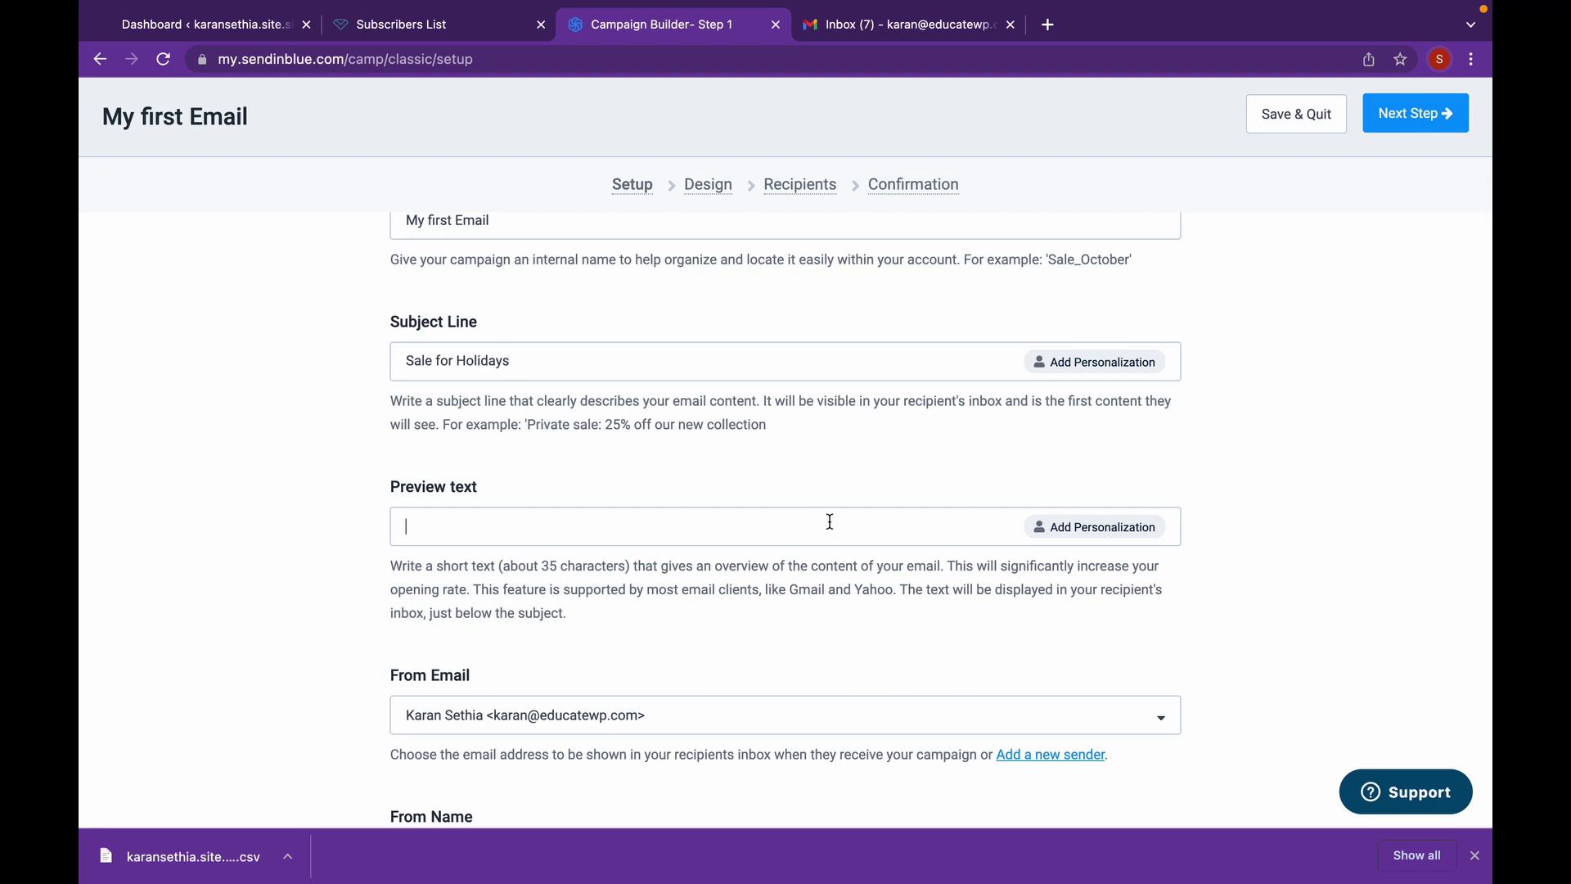
pyautogui.click(829, 521)
pyautogui.scroll(-3, 830, 524)
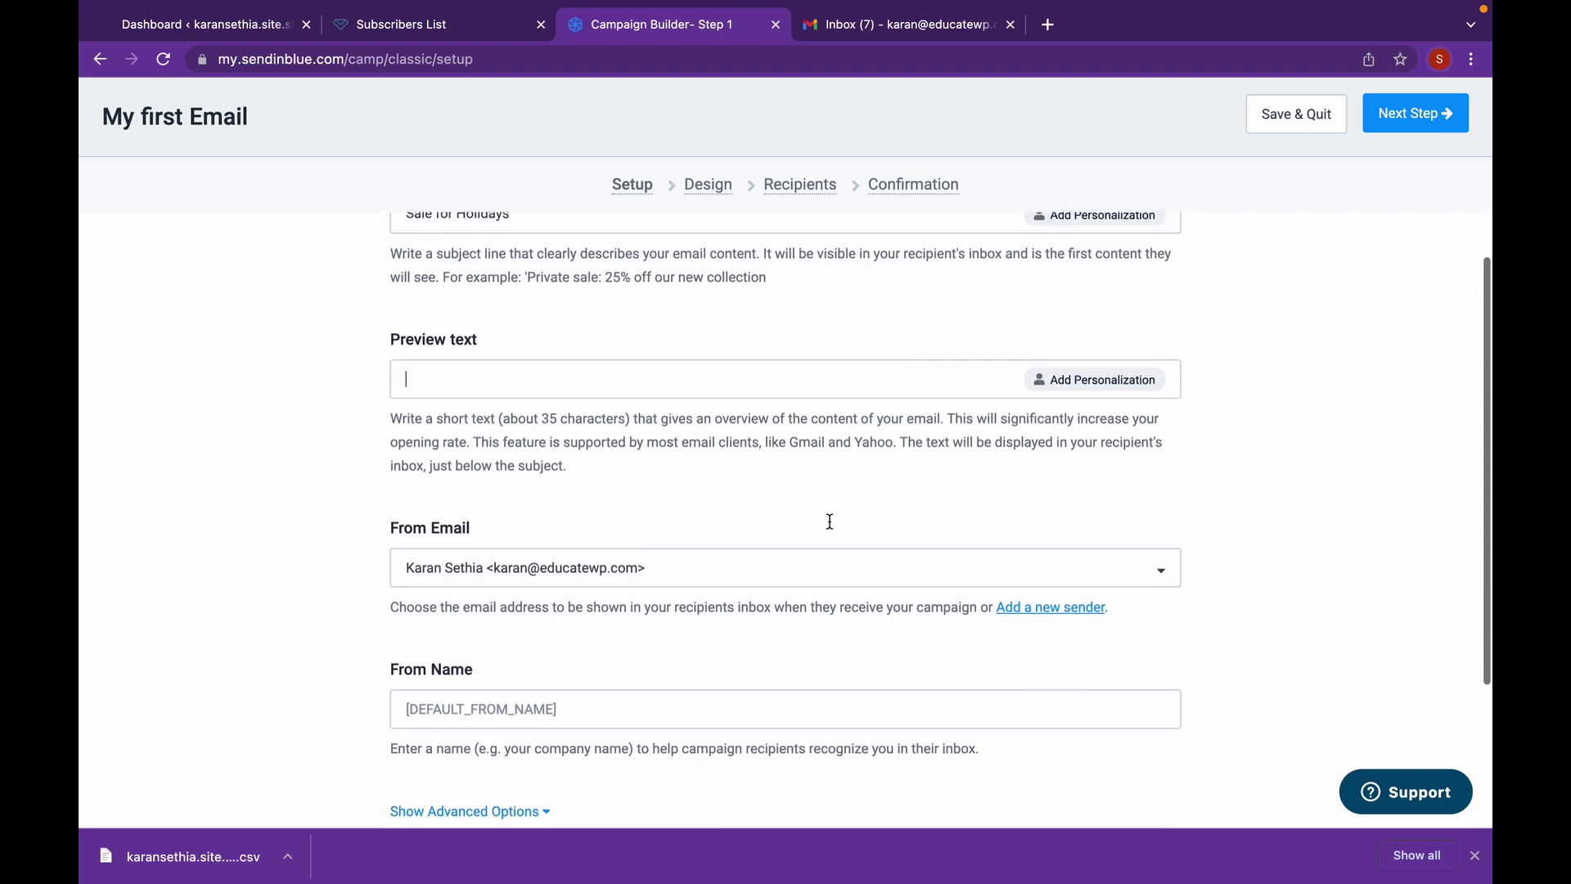
pyautogui.scroll(5, 828, 524)
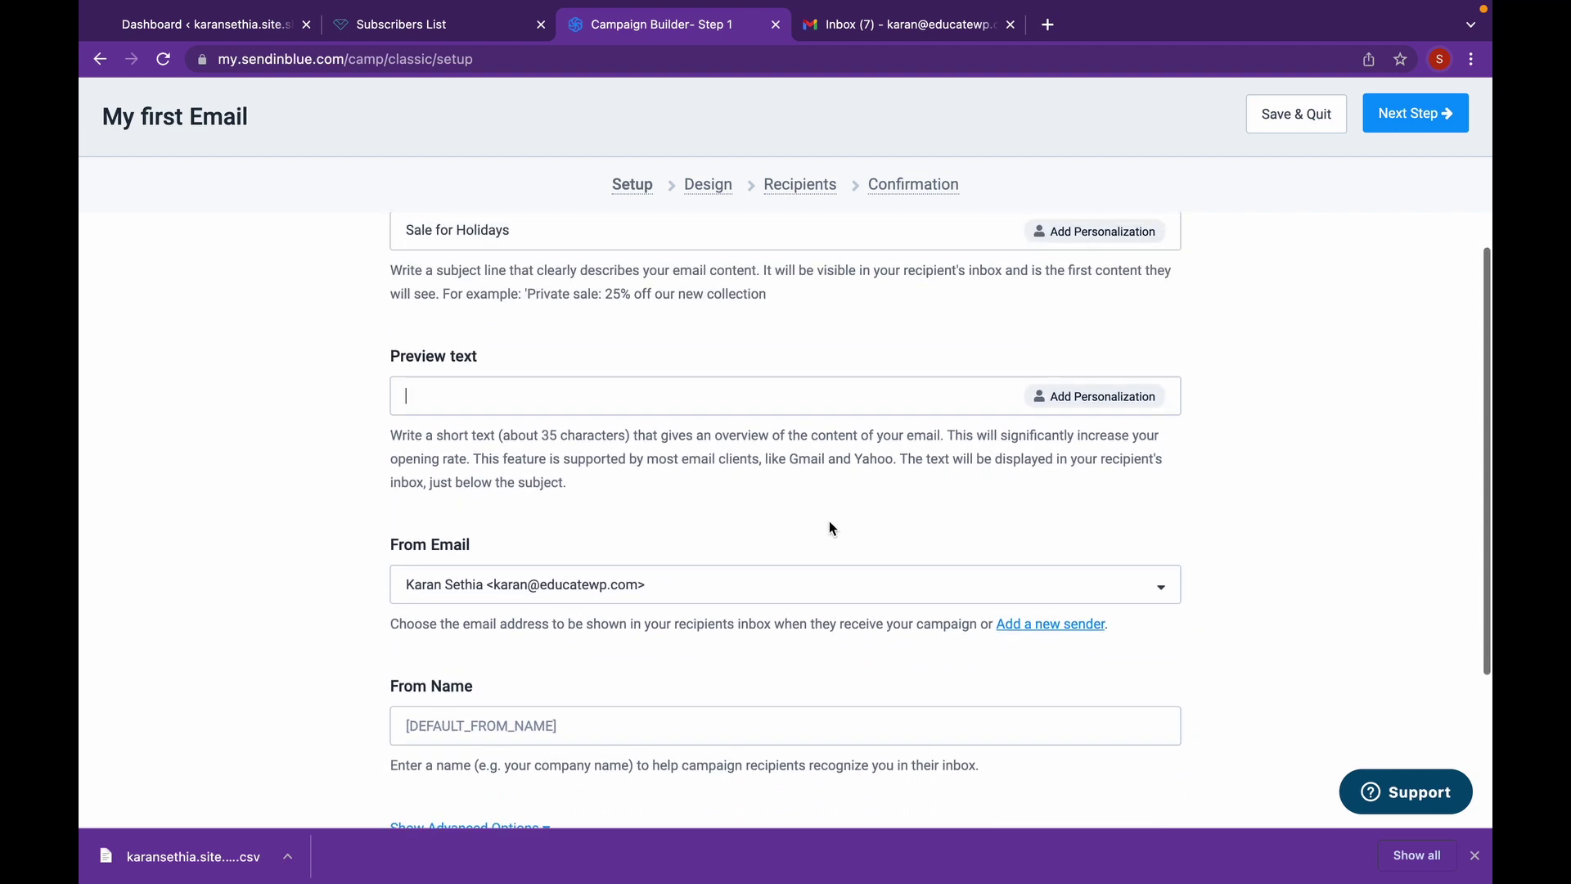
pyautogui.scroll(1, 828, 526)
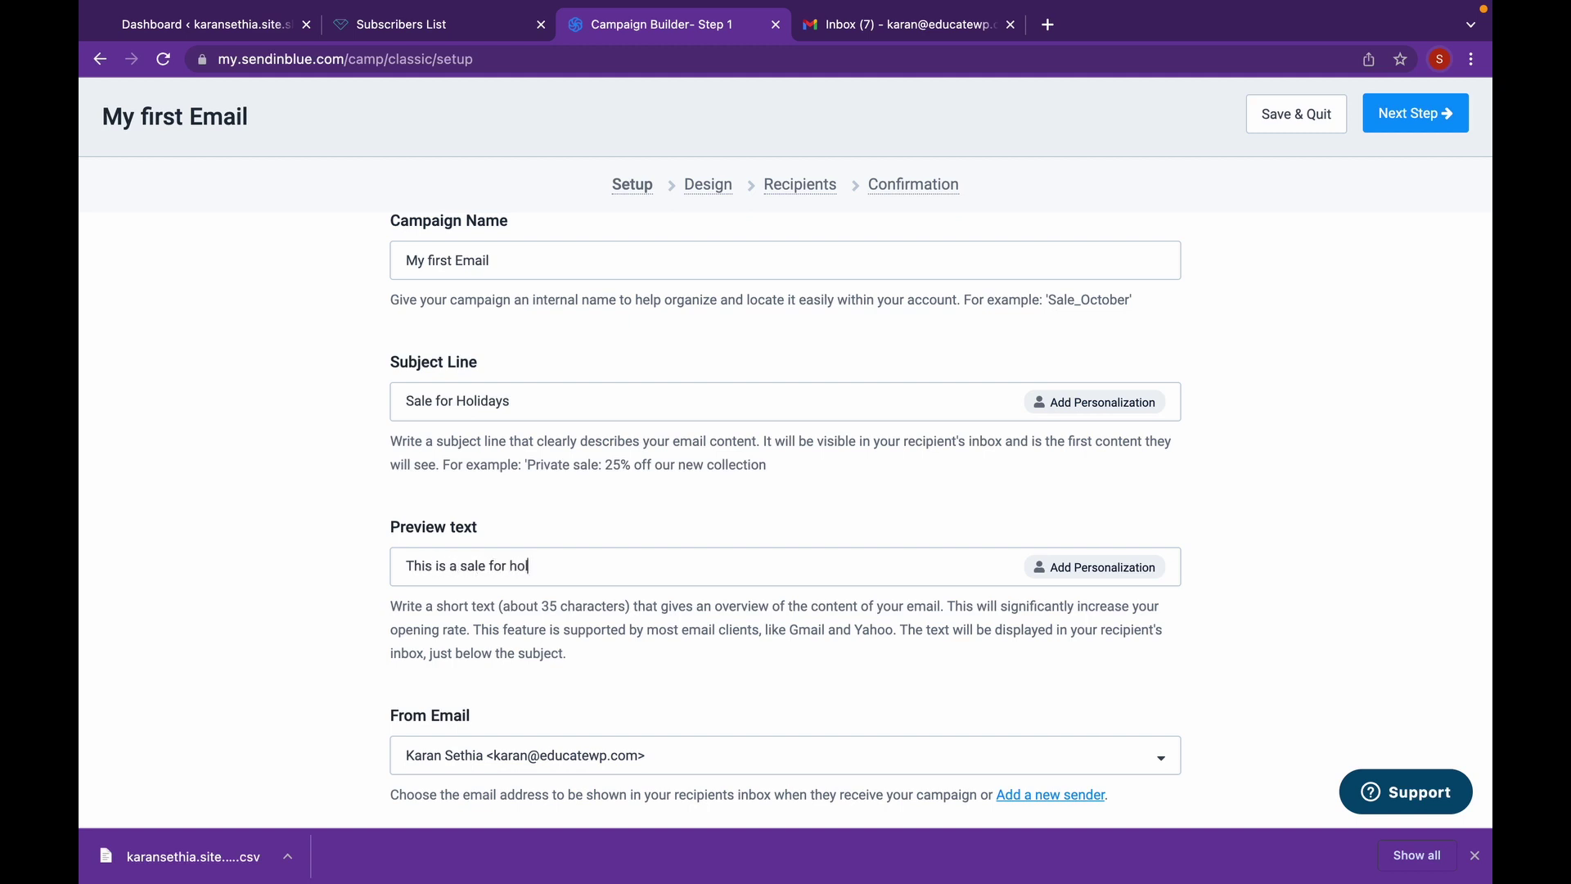
pyautogui.write('ys')
pyautogui.scroll(-4, 921, 572)
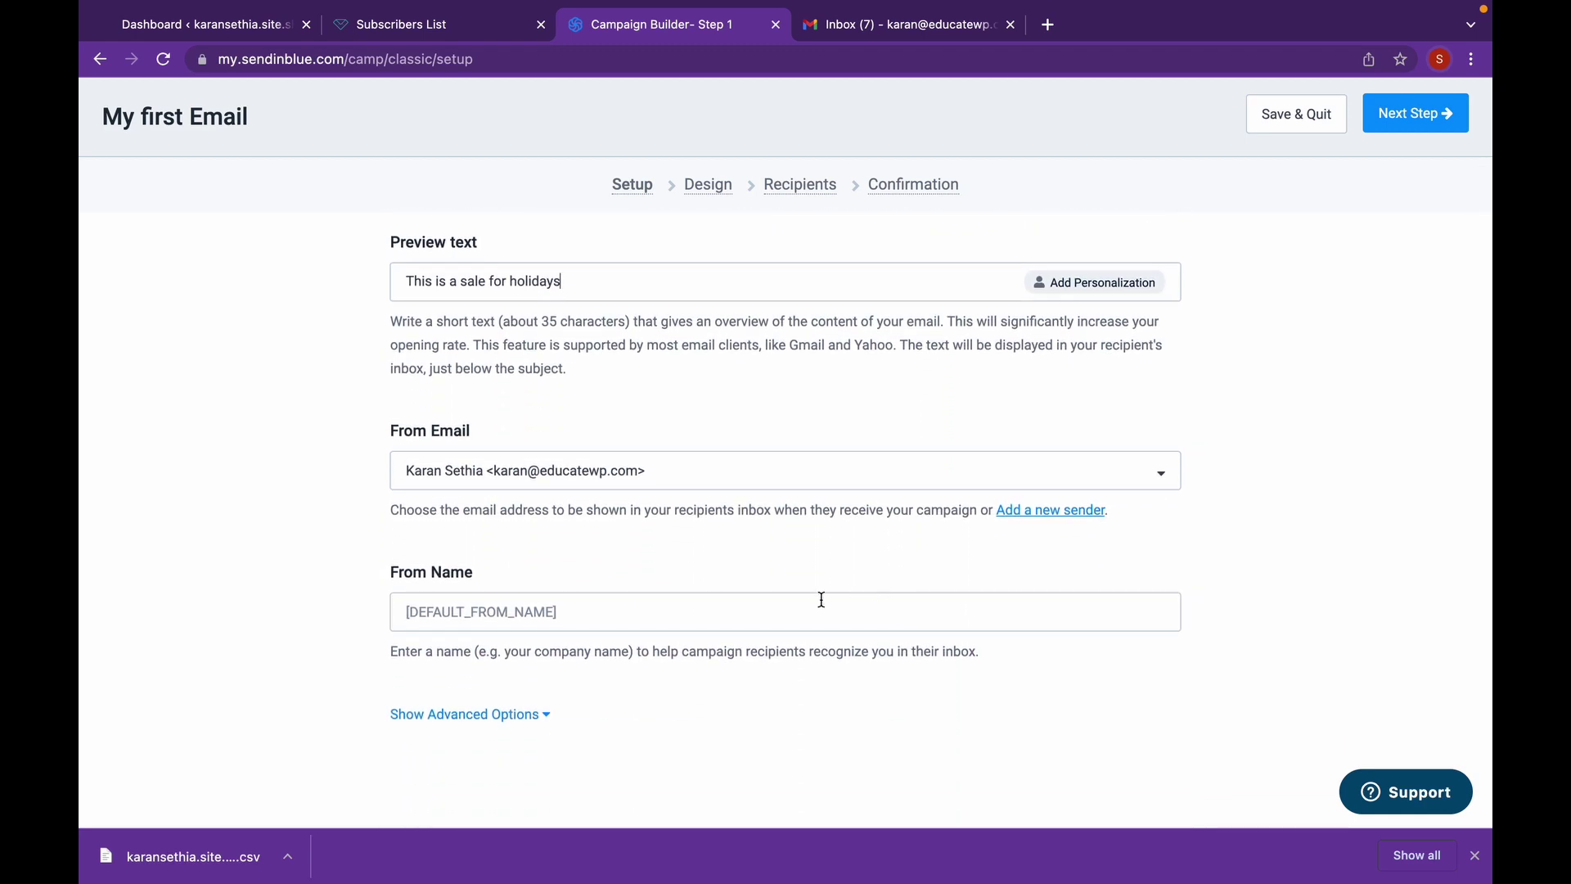
pyautogui.scroll(5, 819, 599)
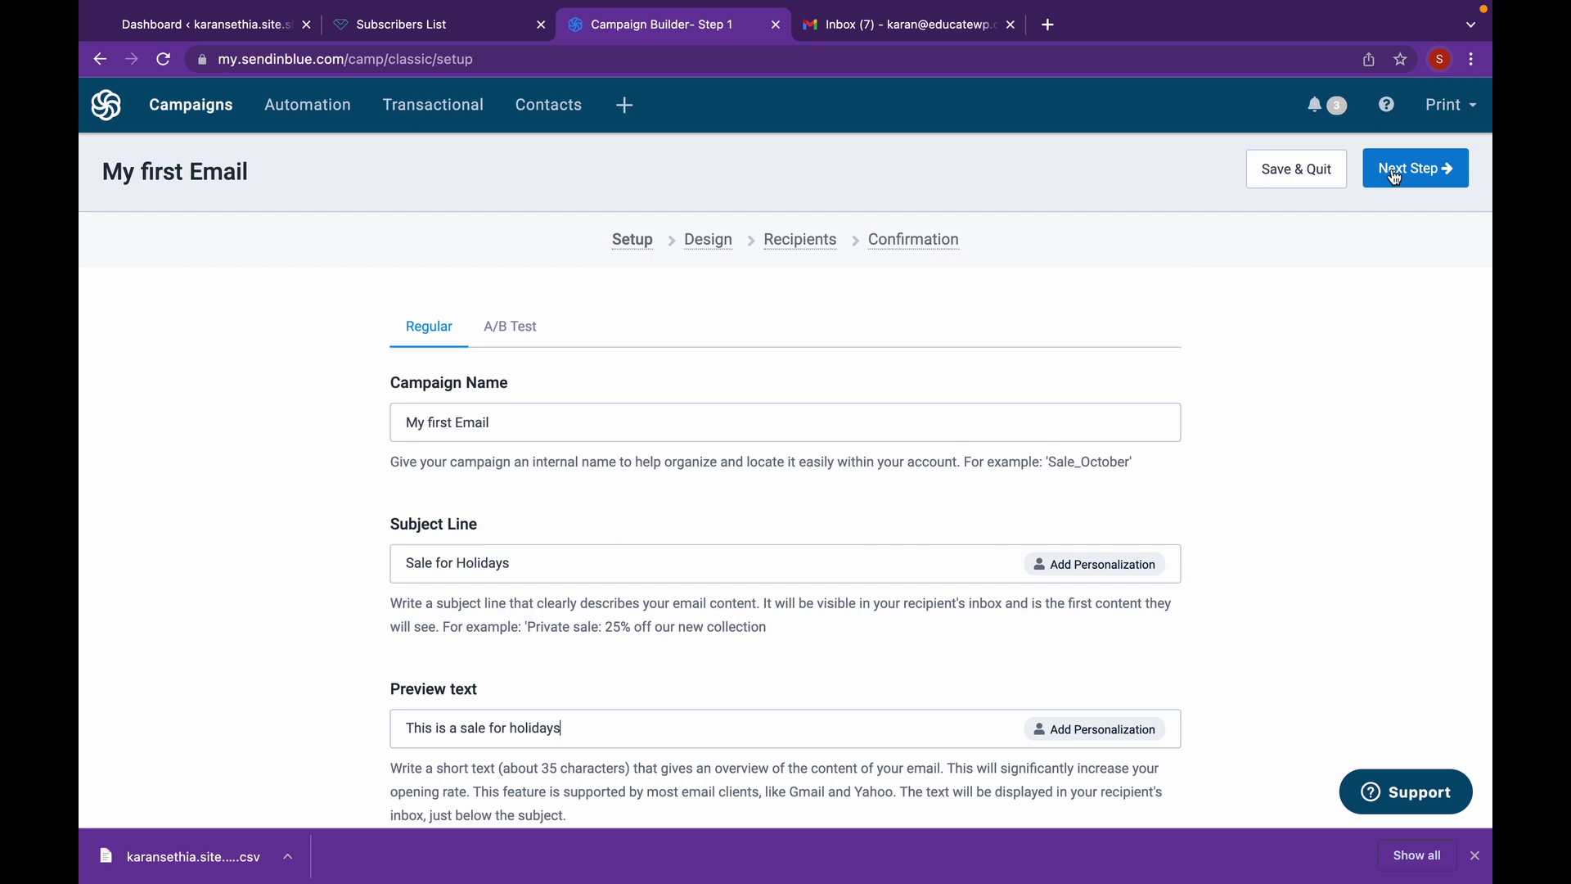
# - Load the SPECIAL CYBER MONDAY NEWS sale template from the template gallery
pyautogui.click(1395, 176)
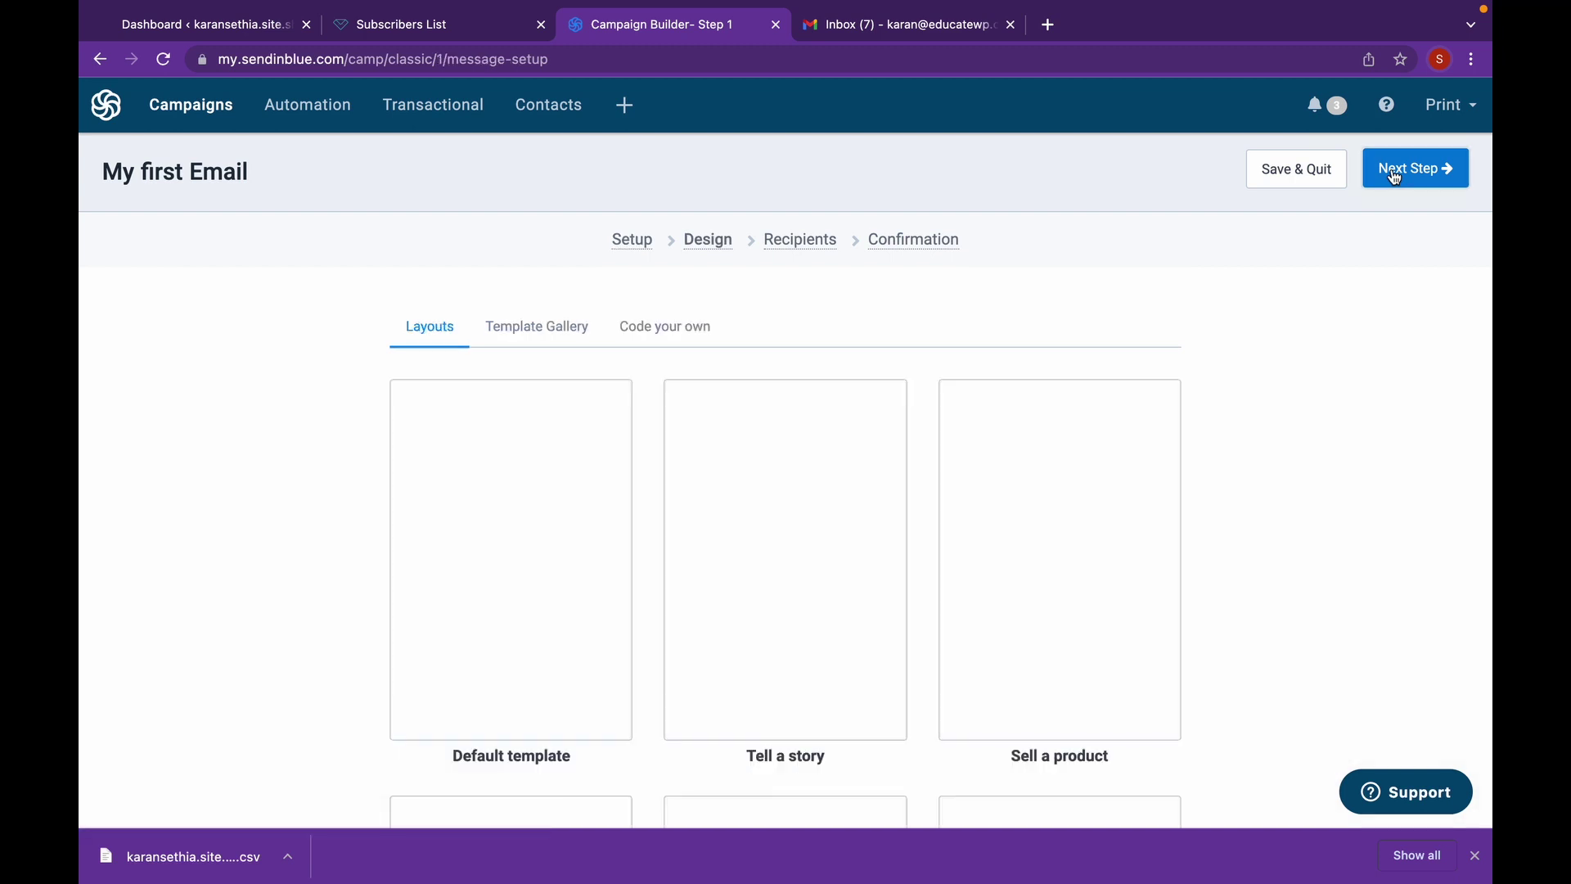
pyautogui.scroll(-2, 1300, 278)
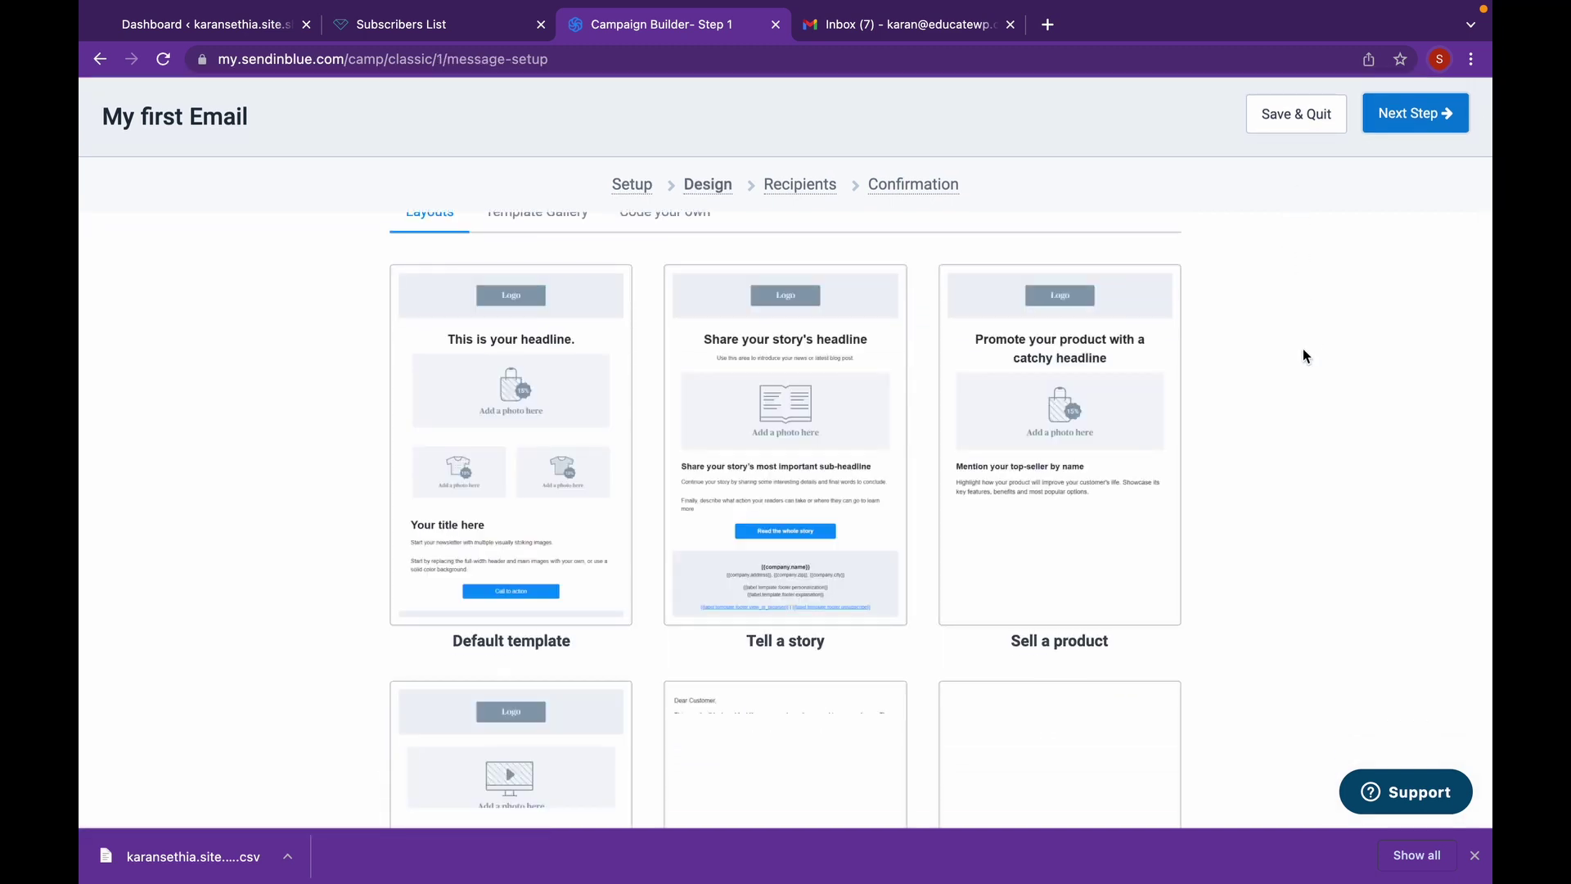
pyautogui.scroll(-3, 1303, 356)
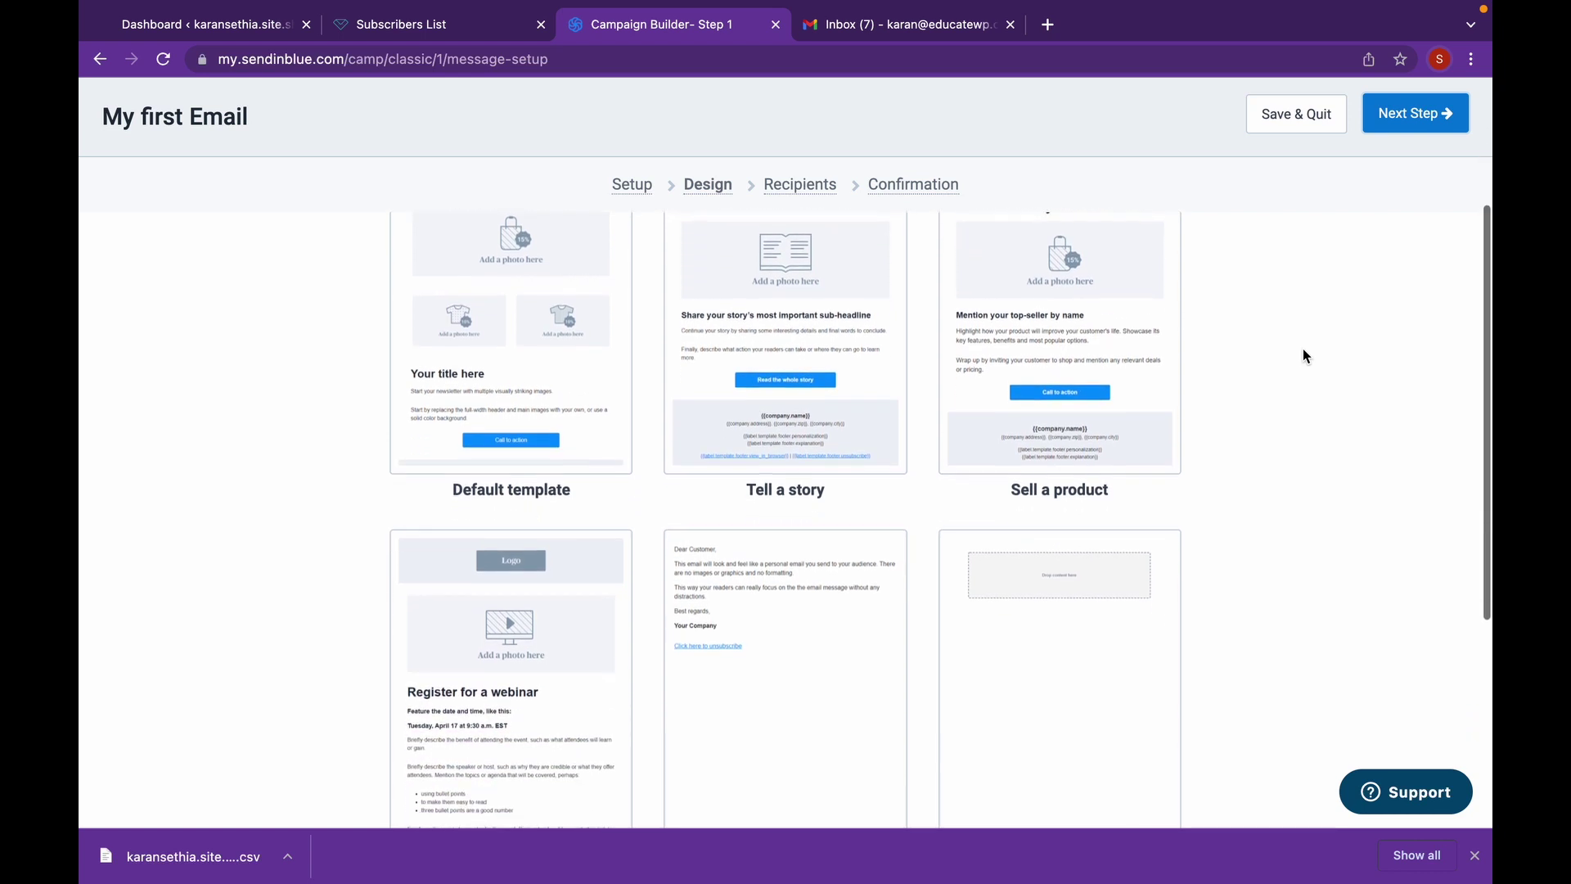
pyautogui.scroll(5, 1303, 355)
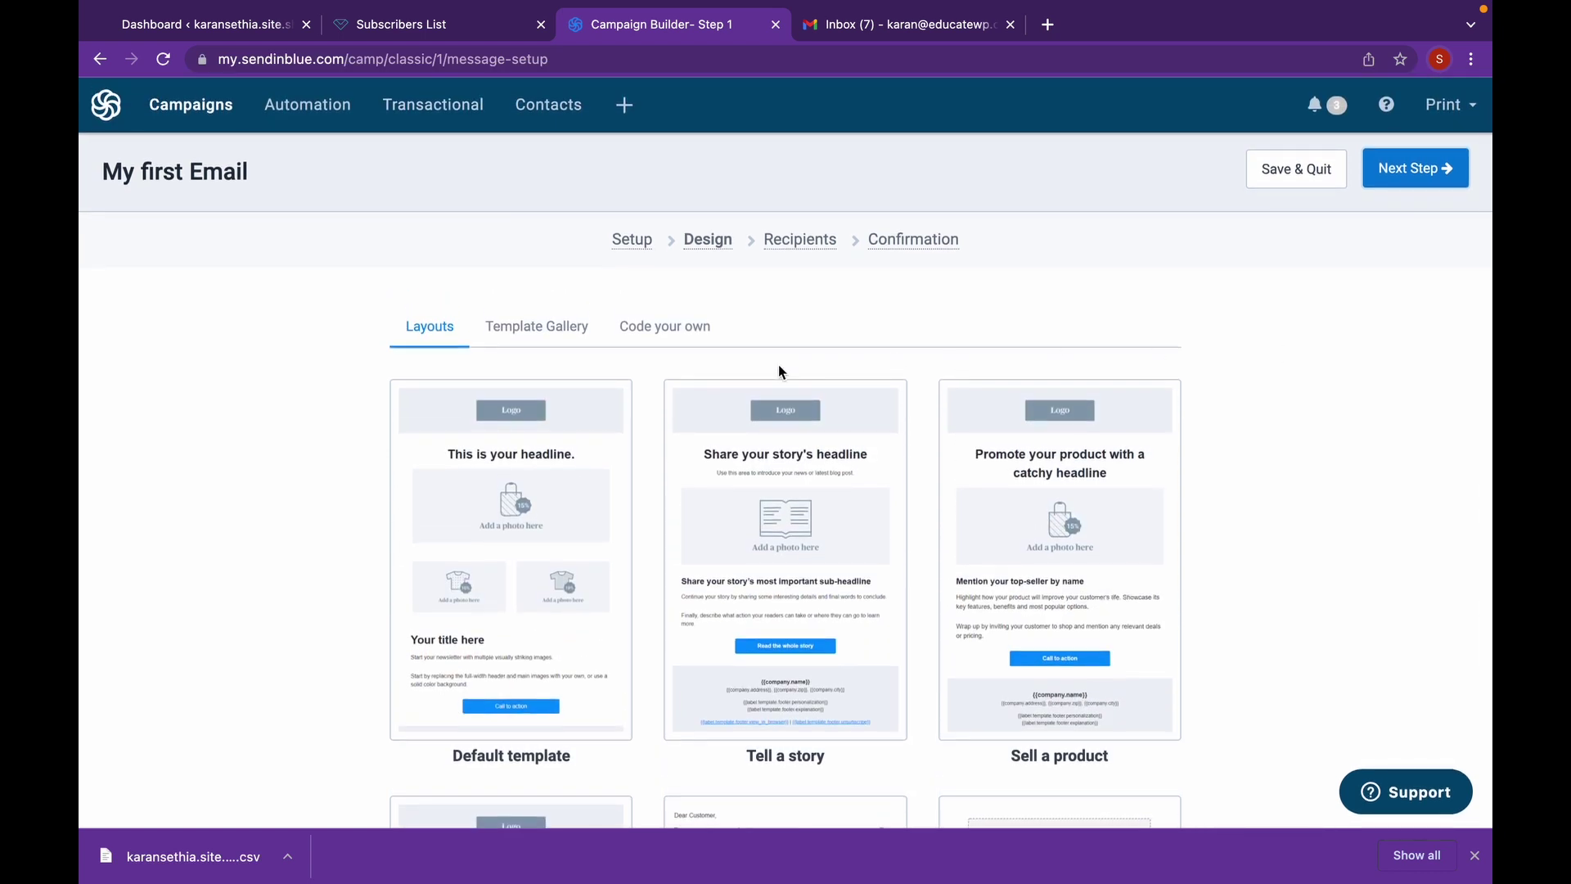
pyautogui.click(545, 324)
pyautogui.scroll(-5, 320, 433)
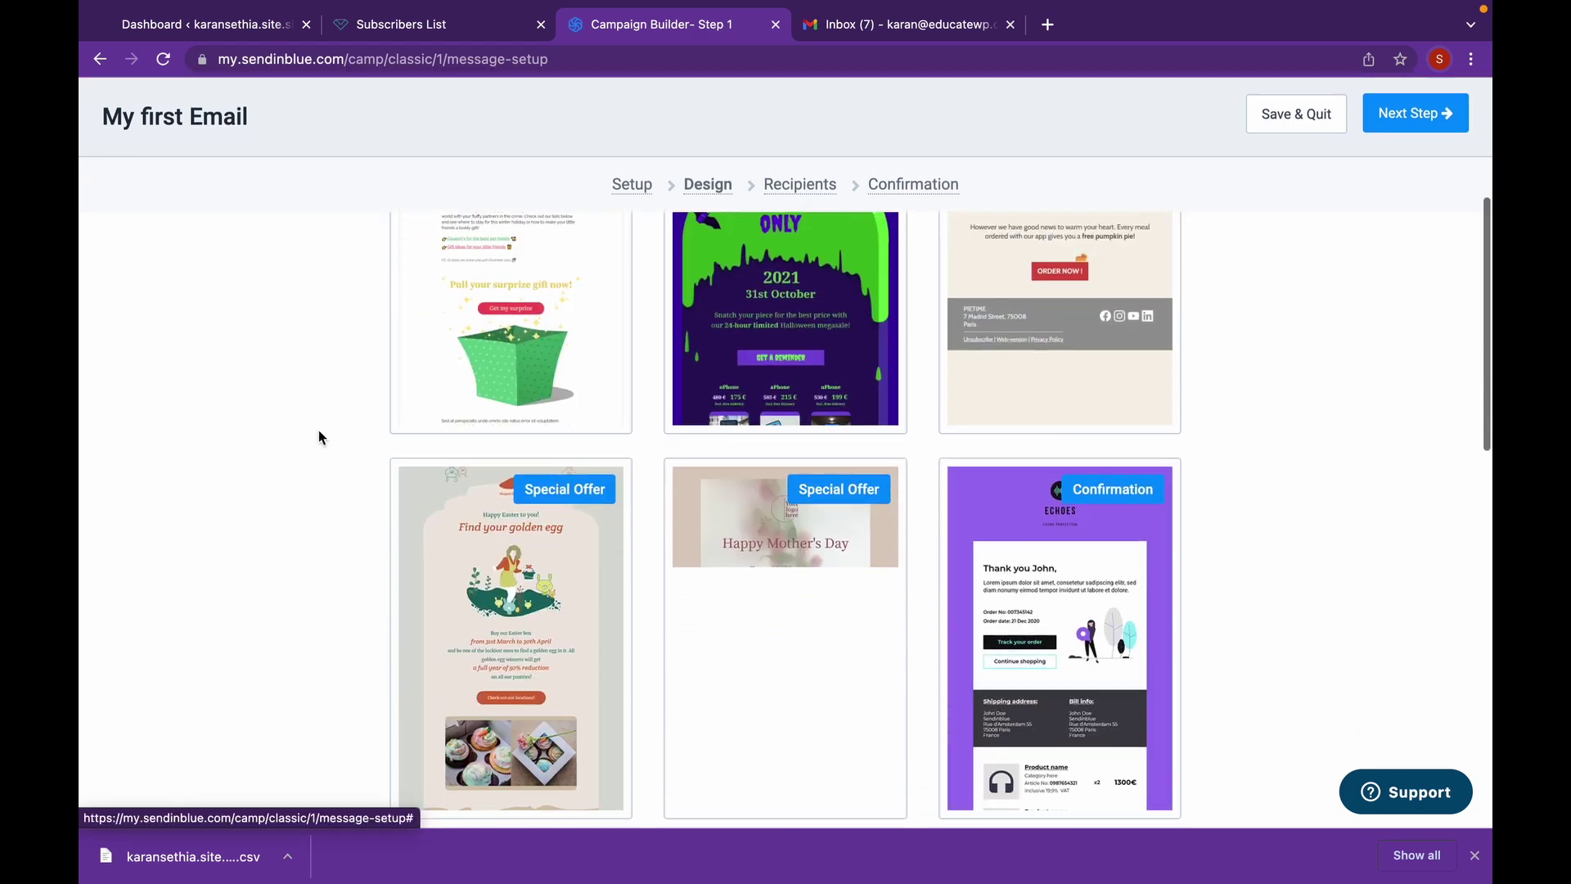
pyautogui.scroll(-10, 319, 432)
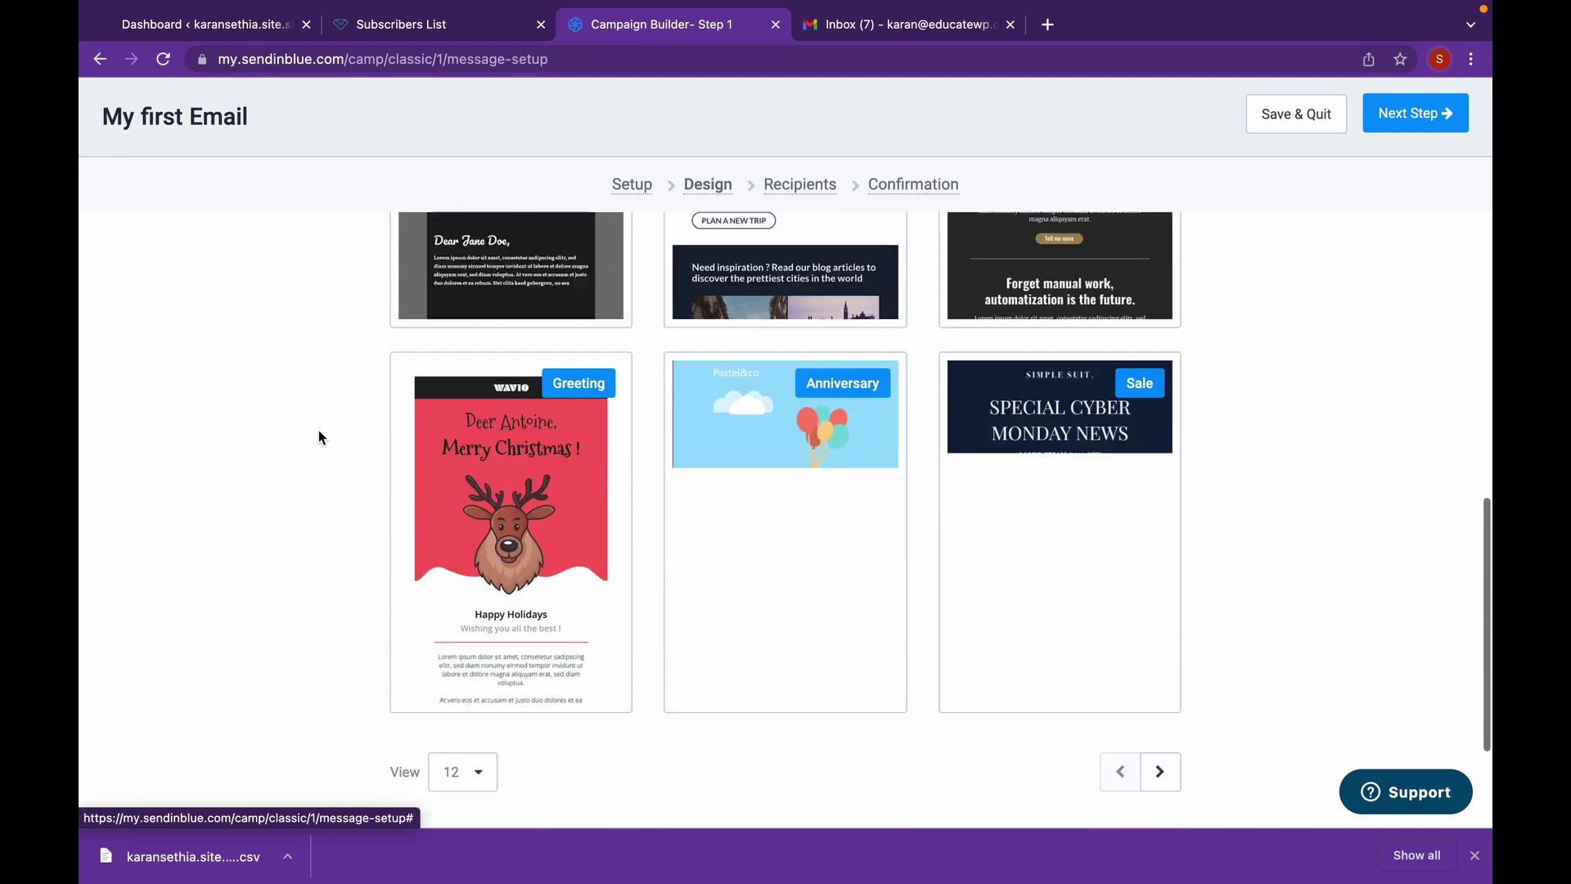
pyautogui.scroll(-2, 319, 436)
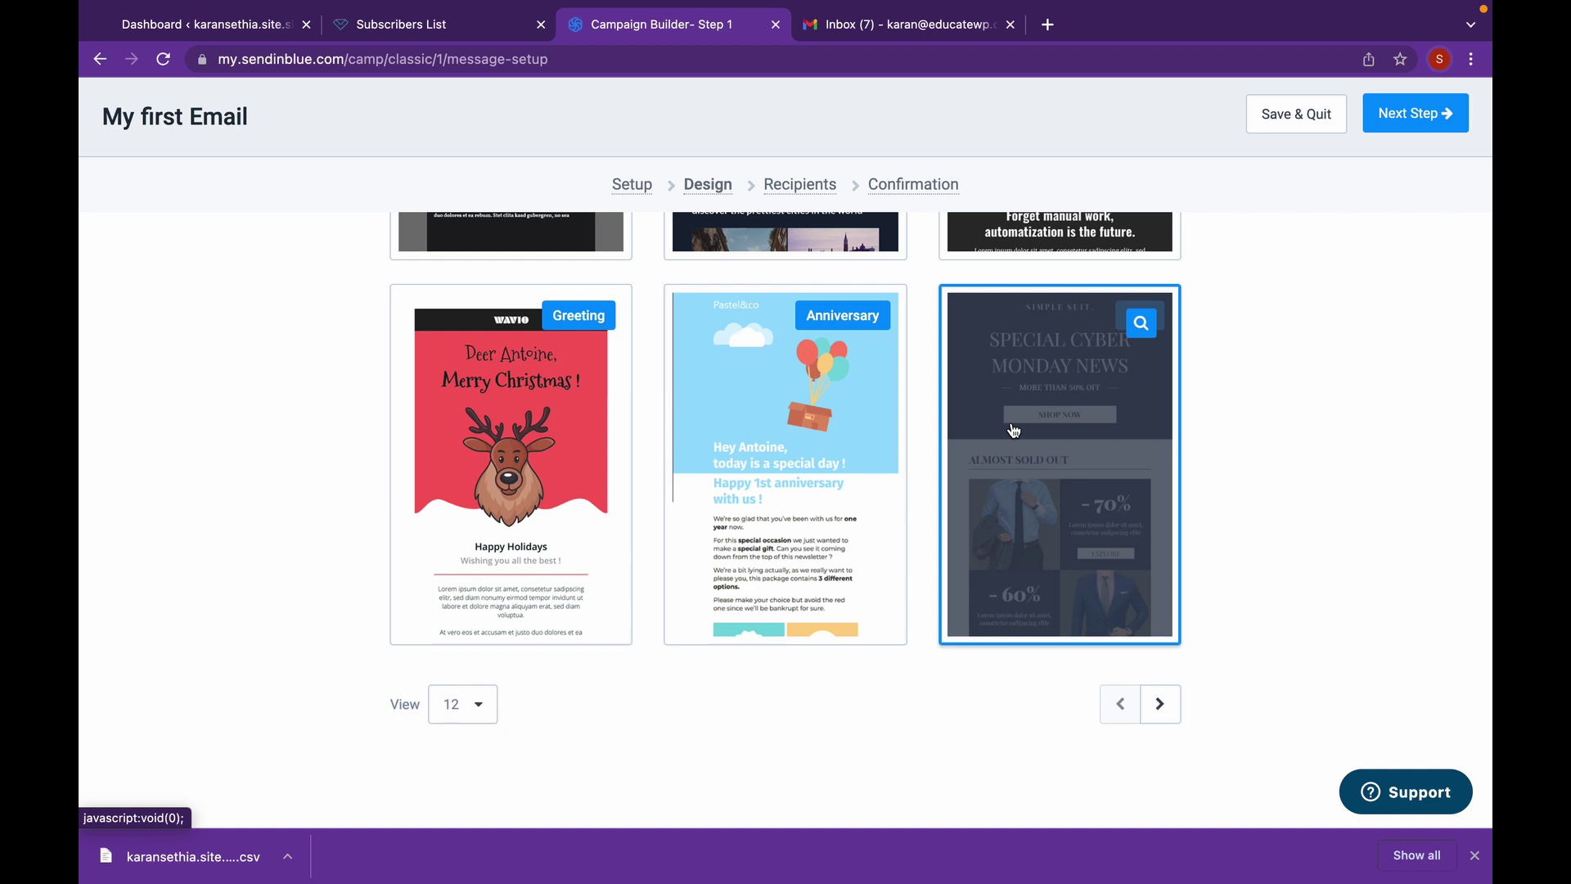
pyautogui.click(1014, 430)
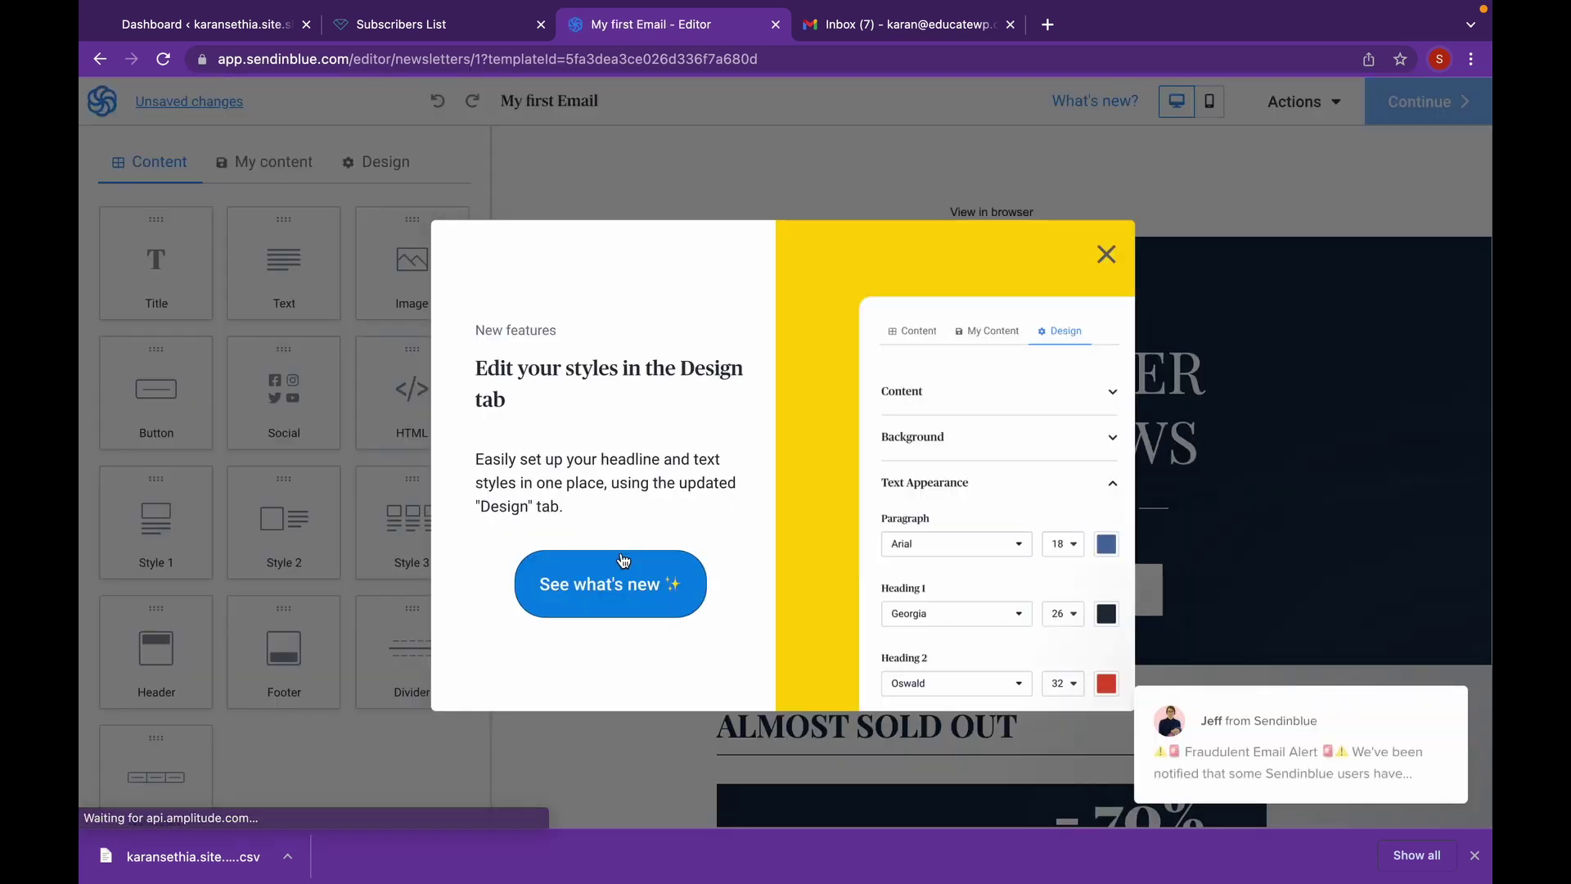
# - Replace the template headline with 'HOLIDAYS SALE SPECIAL' and save the design
pyautogui.click(1107, 254)
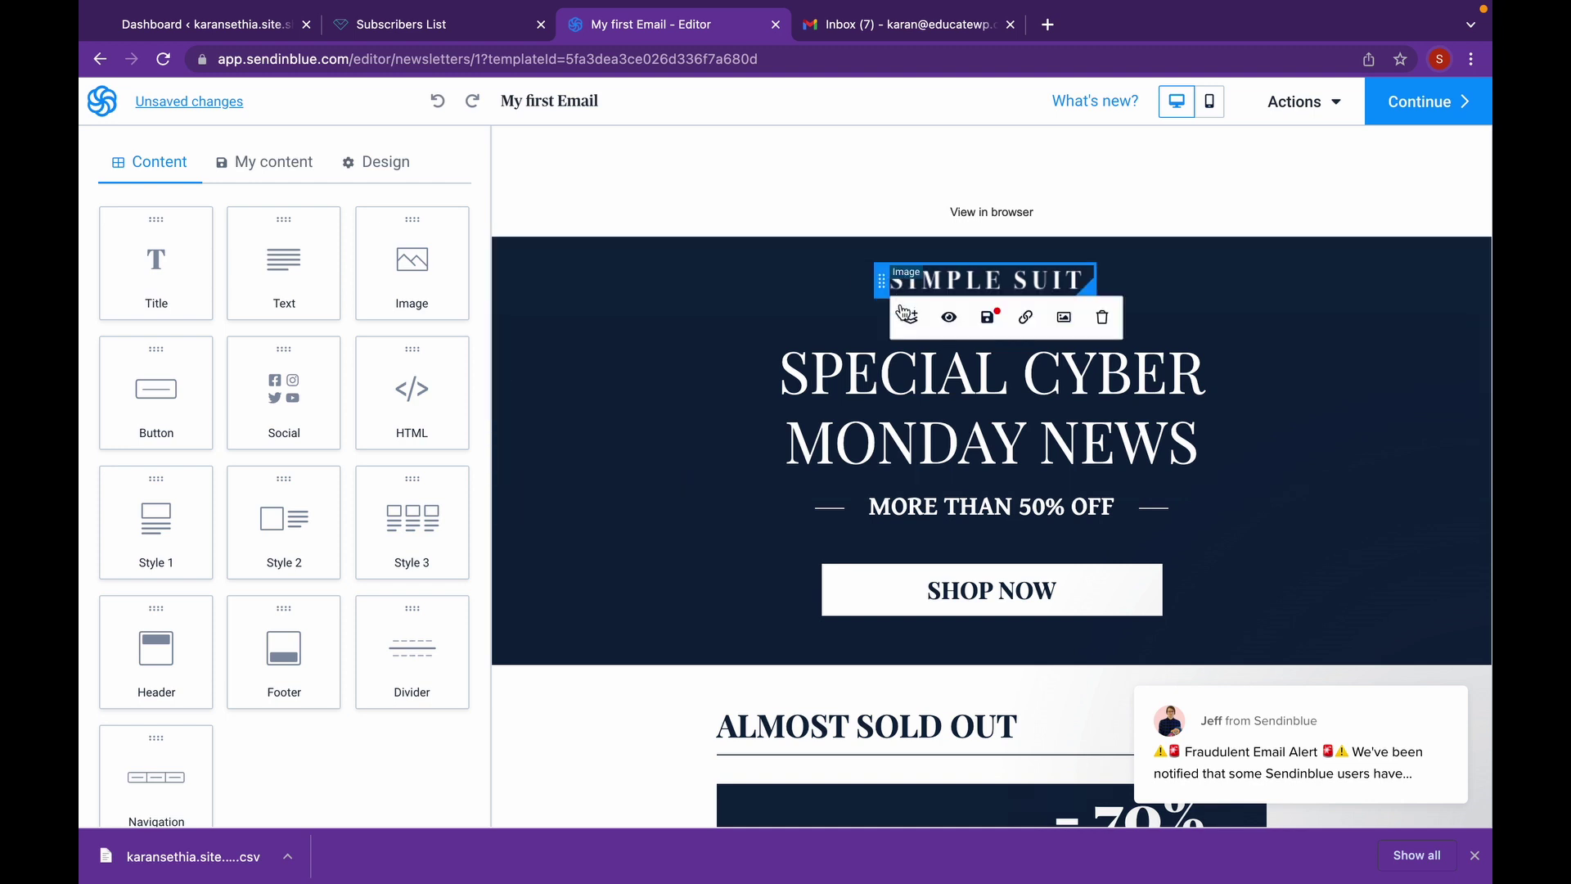
pyautogui.click(1003, 372)
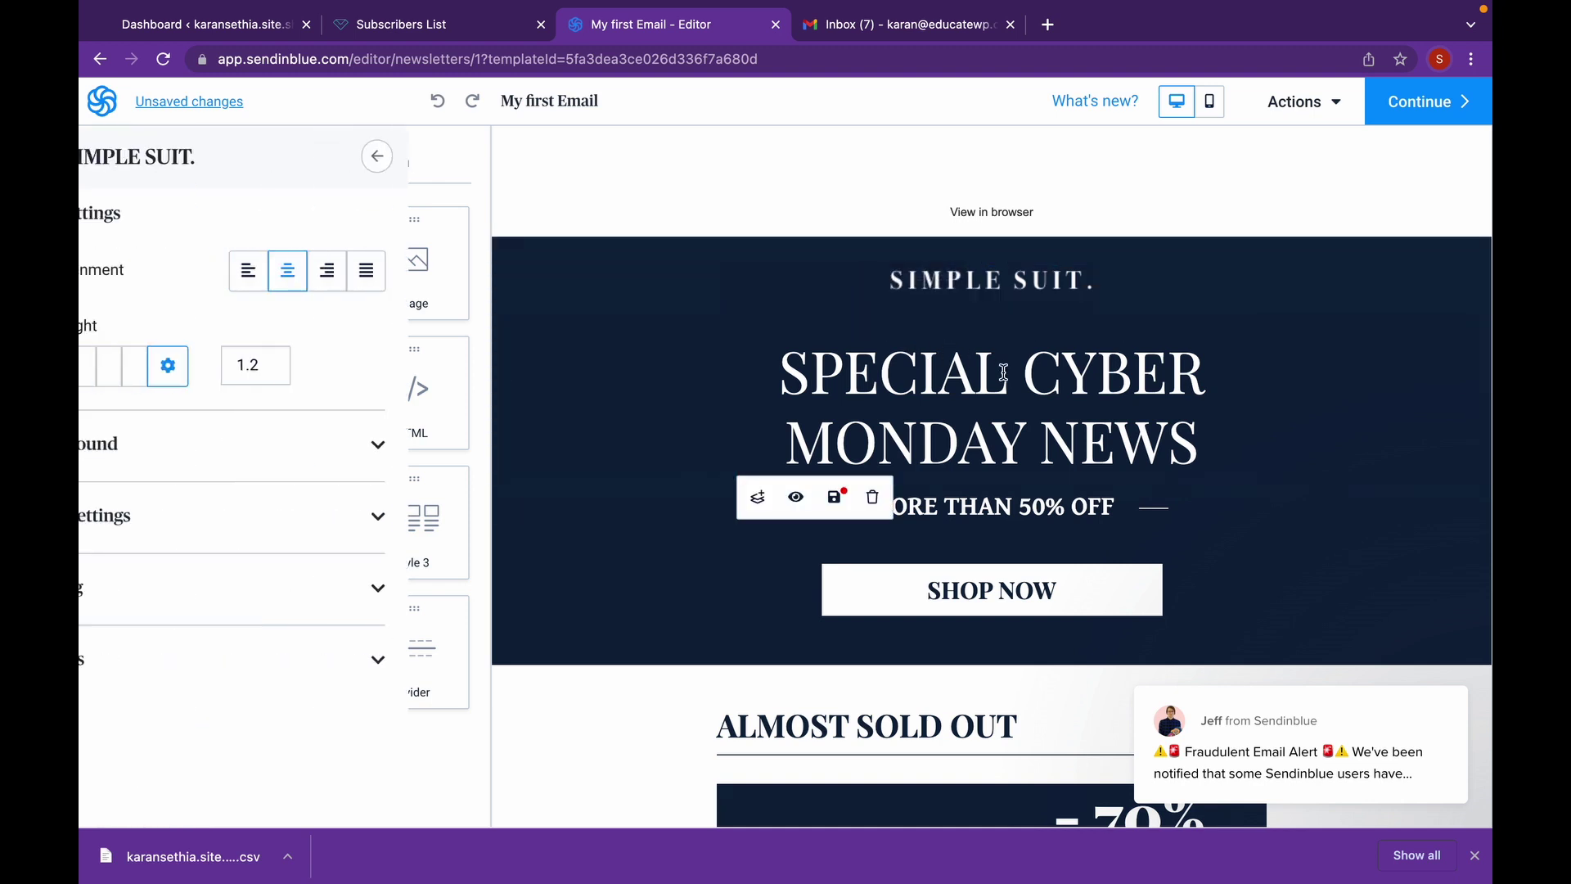
pyautogui.moveTo(1199, 445); pyautogui.dragTo(786, 362)
pyautogui.write('H')
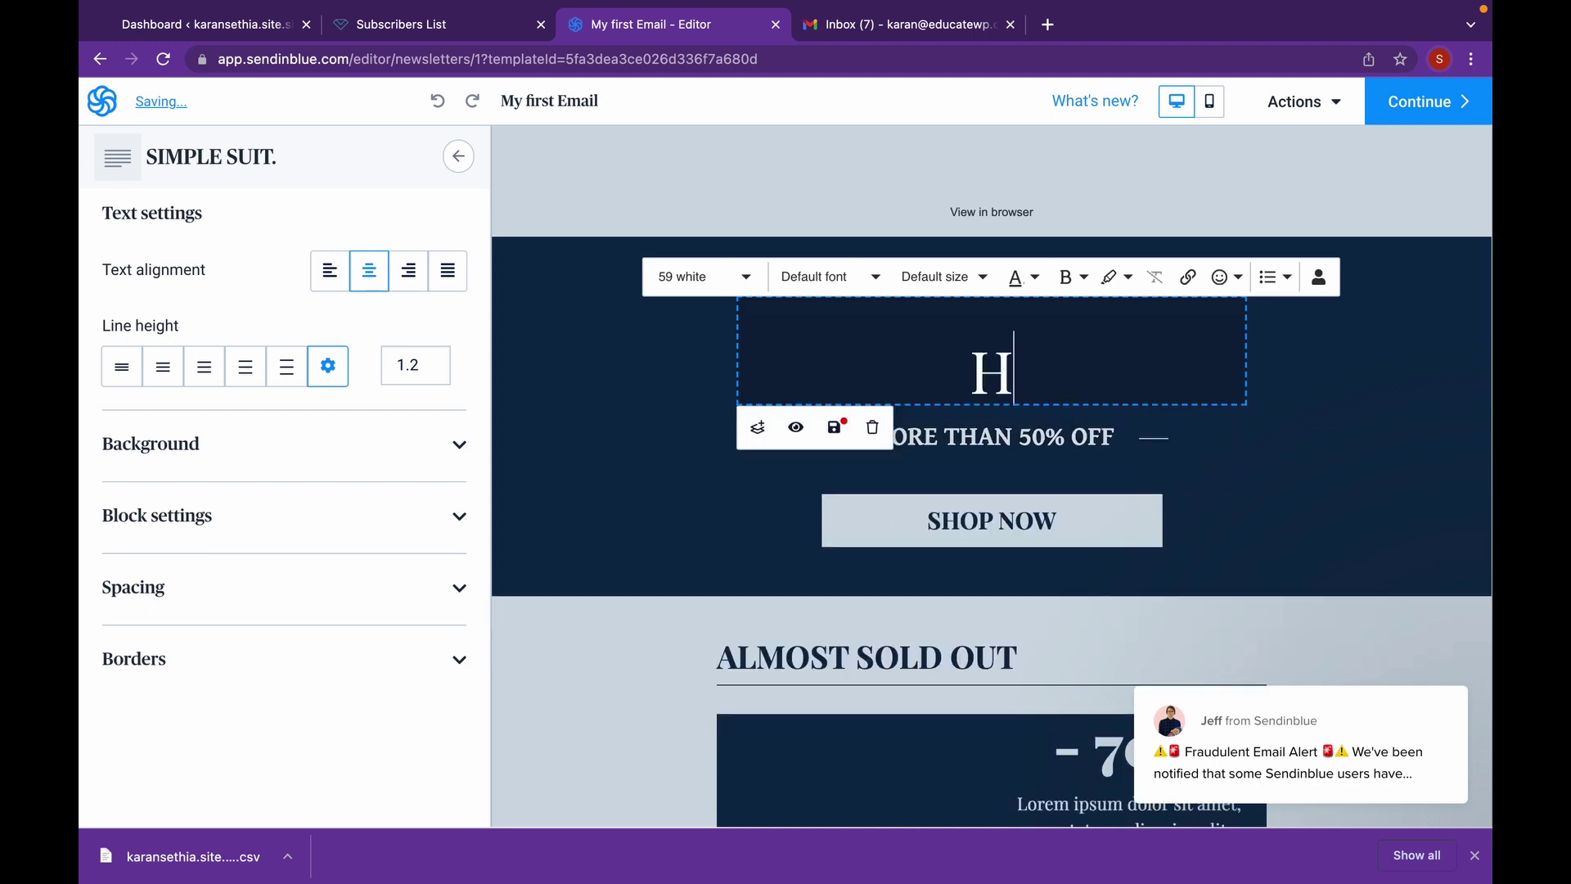
pyautogui.write('OL')
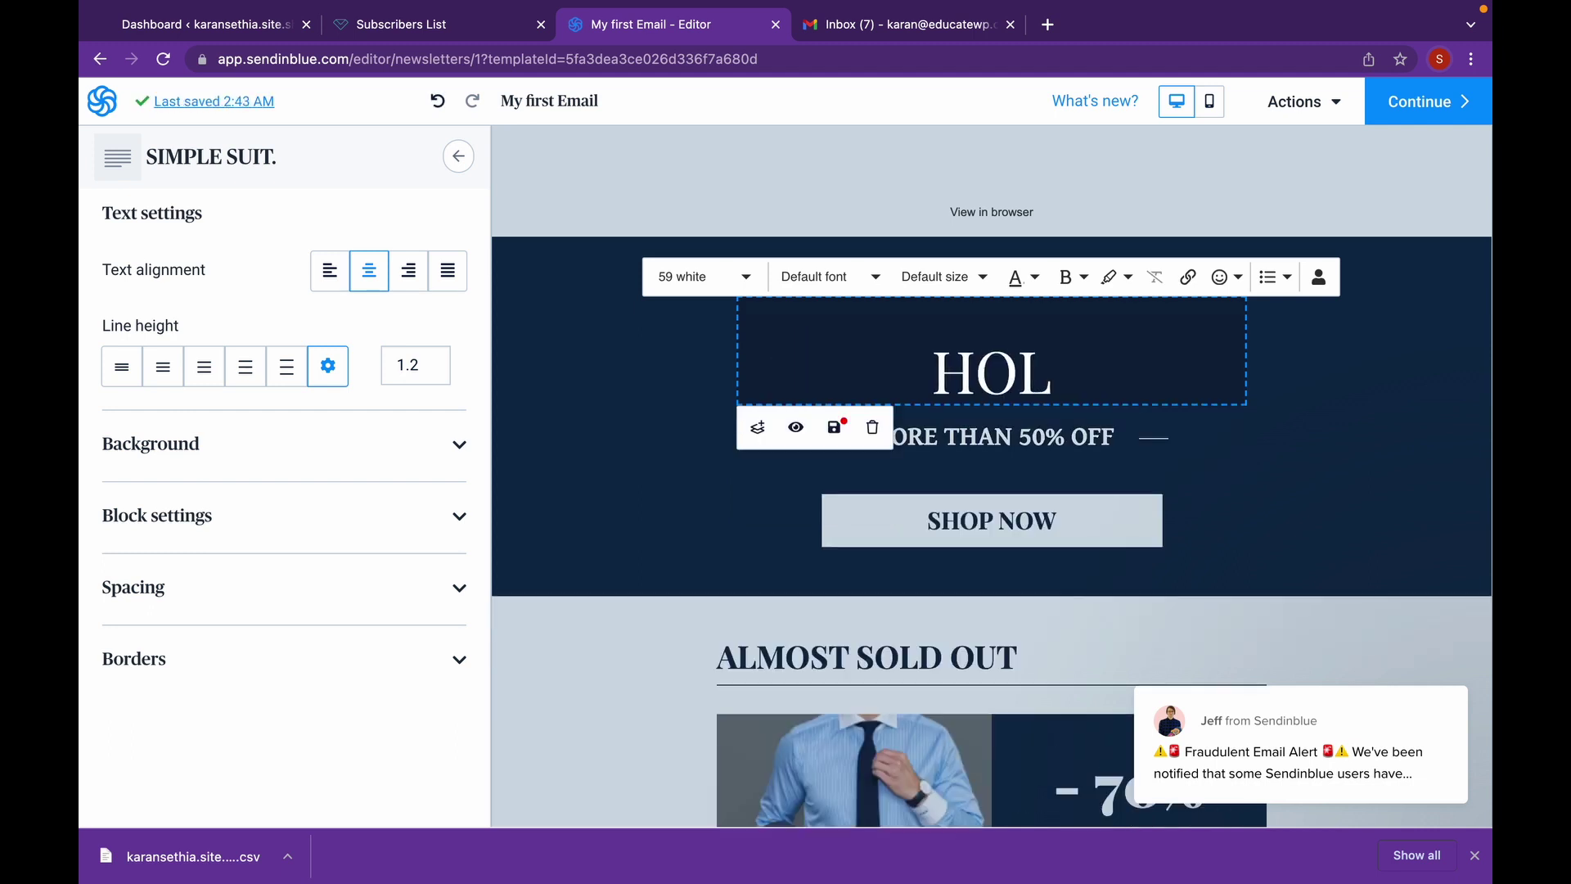
pyautogui.write('IDAYS S')
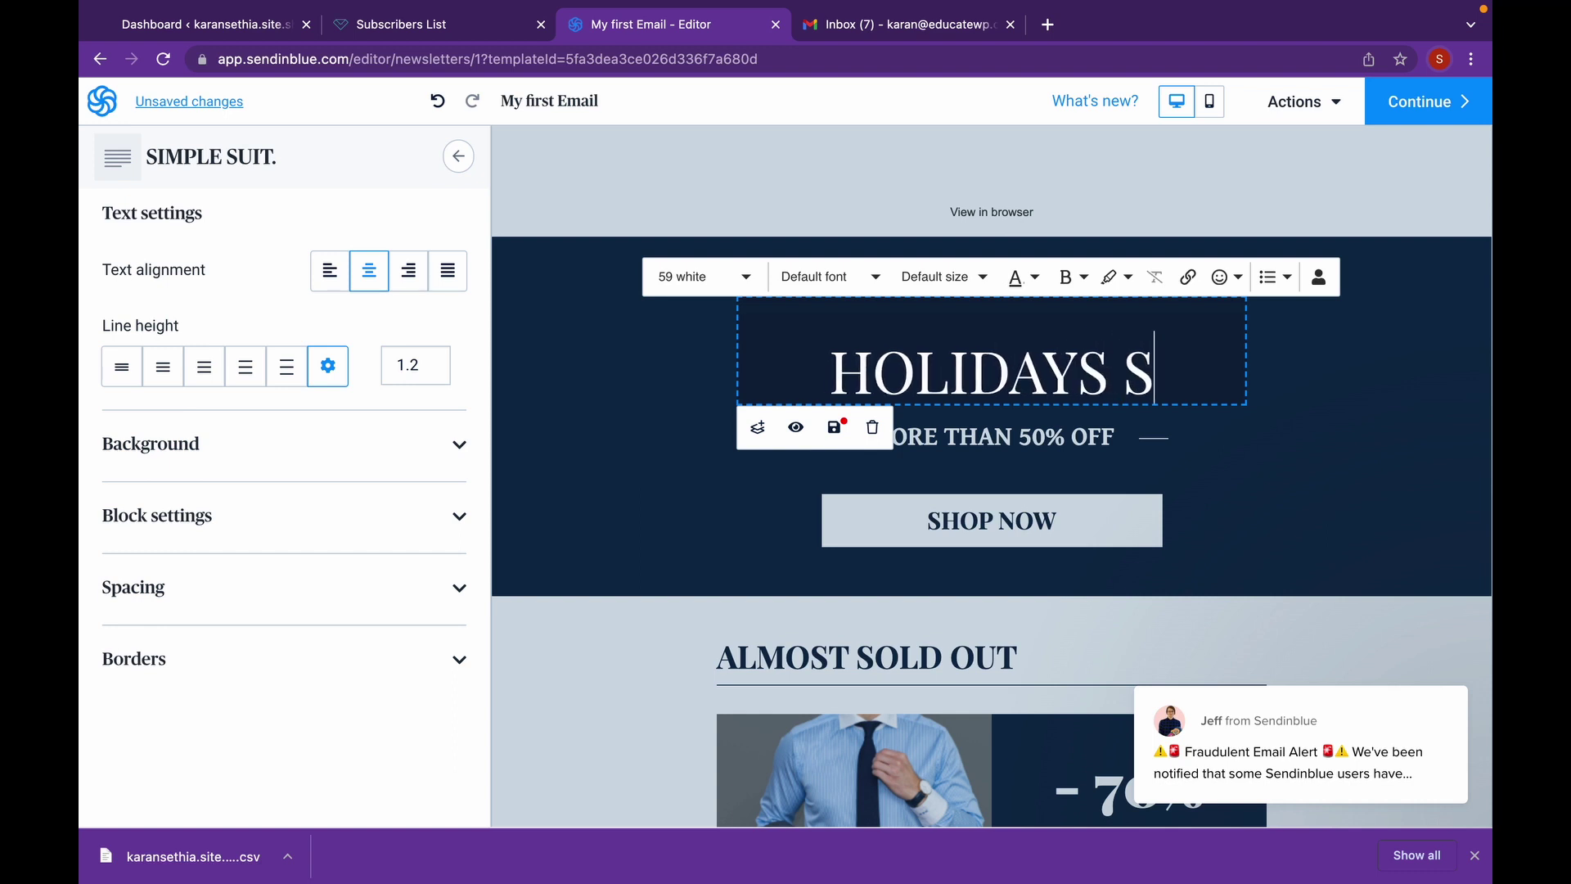
pyautogui.write('ALE SPECIAL')
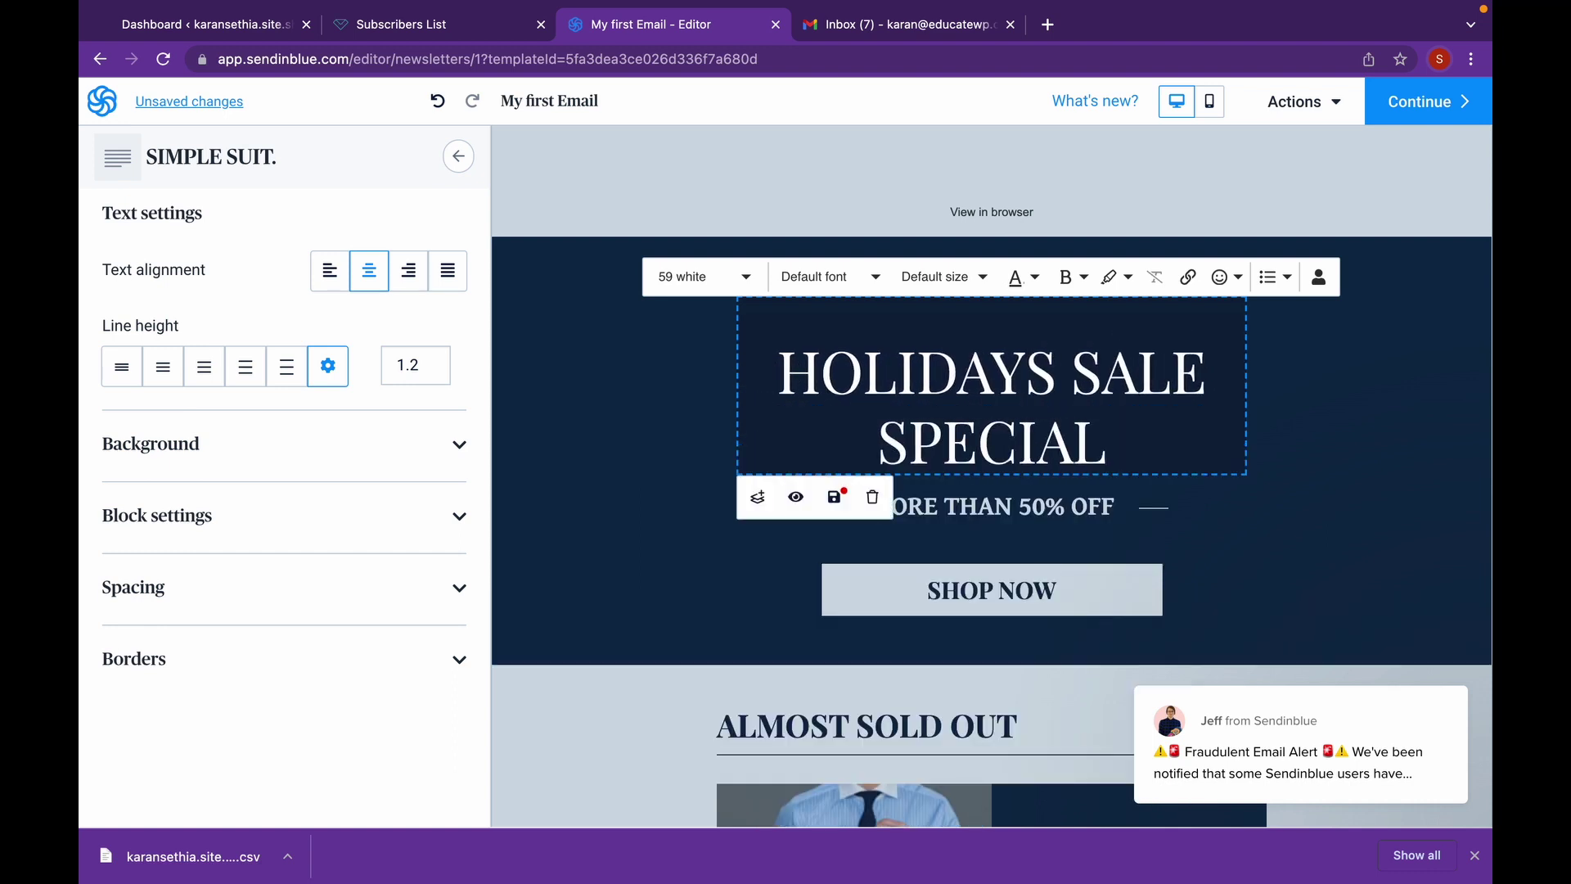
pyautogui.press('Return')
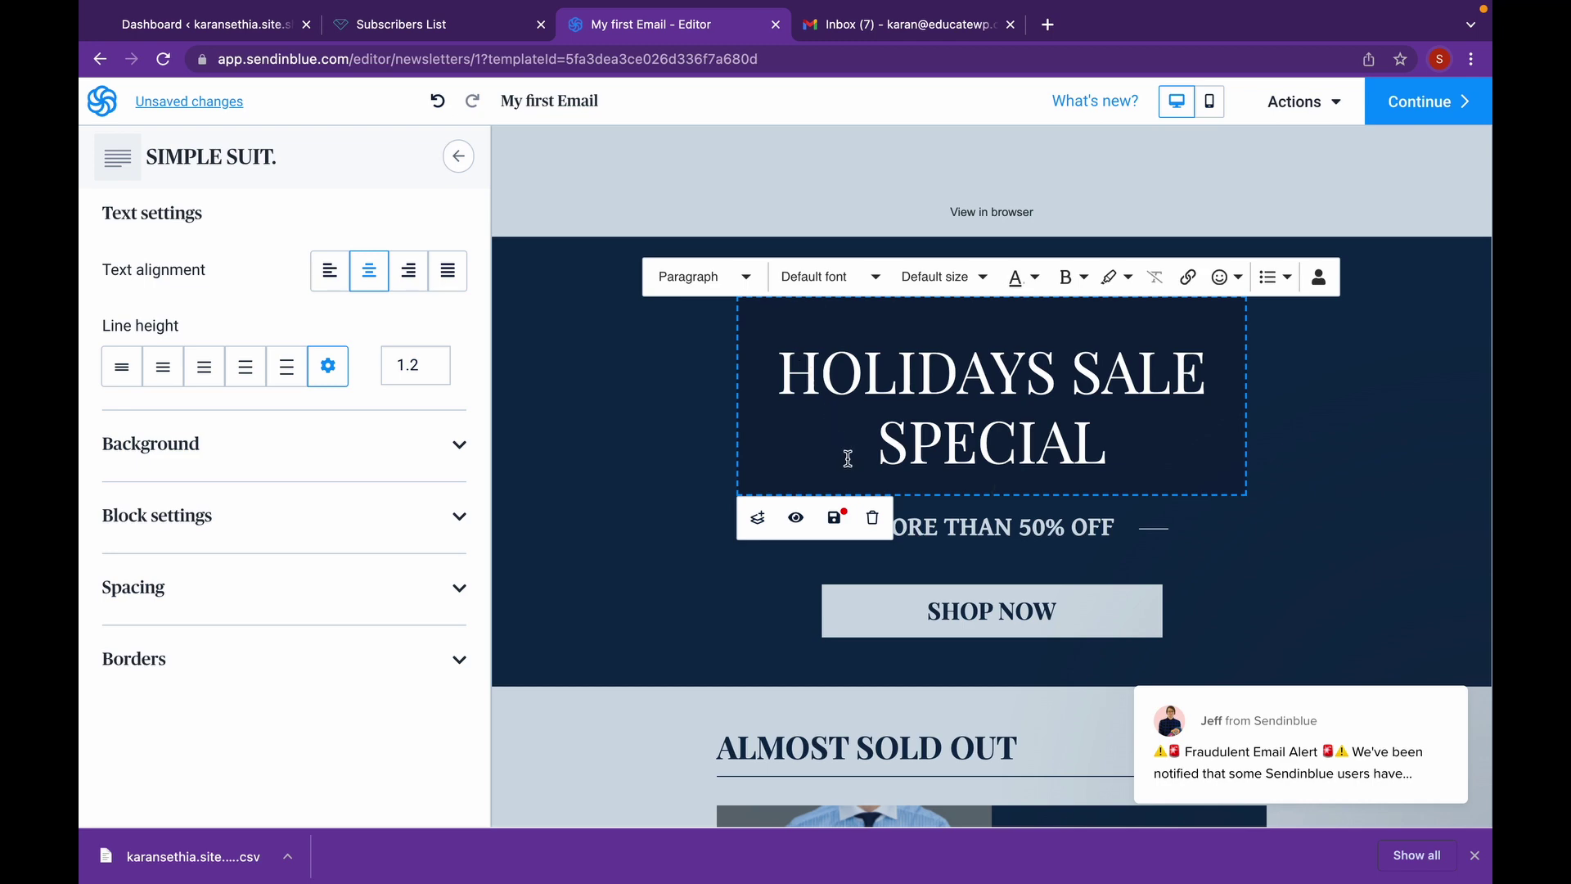
pyautogui.scroll(-2, 848, 458)
pyautogui.scroll(2, 848, 458)
pyautogui.click(1402, 115)
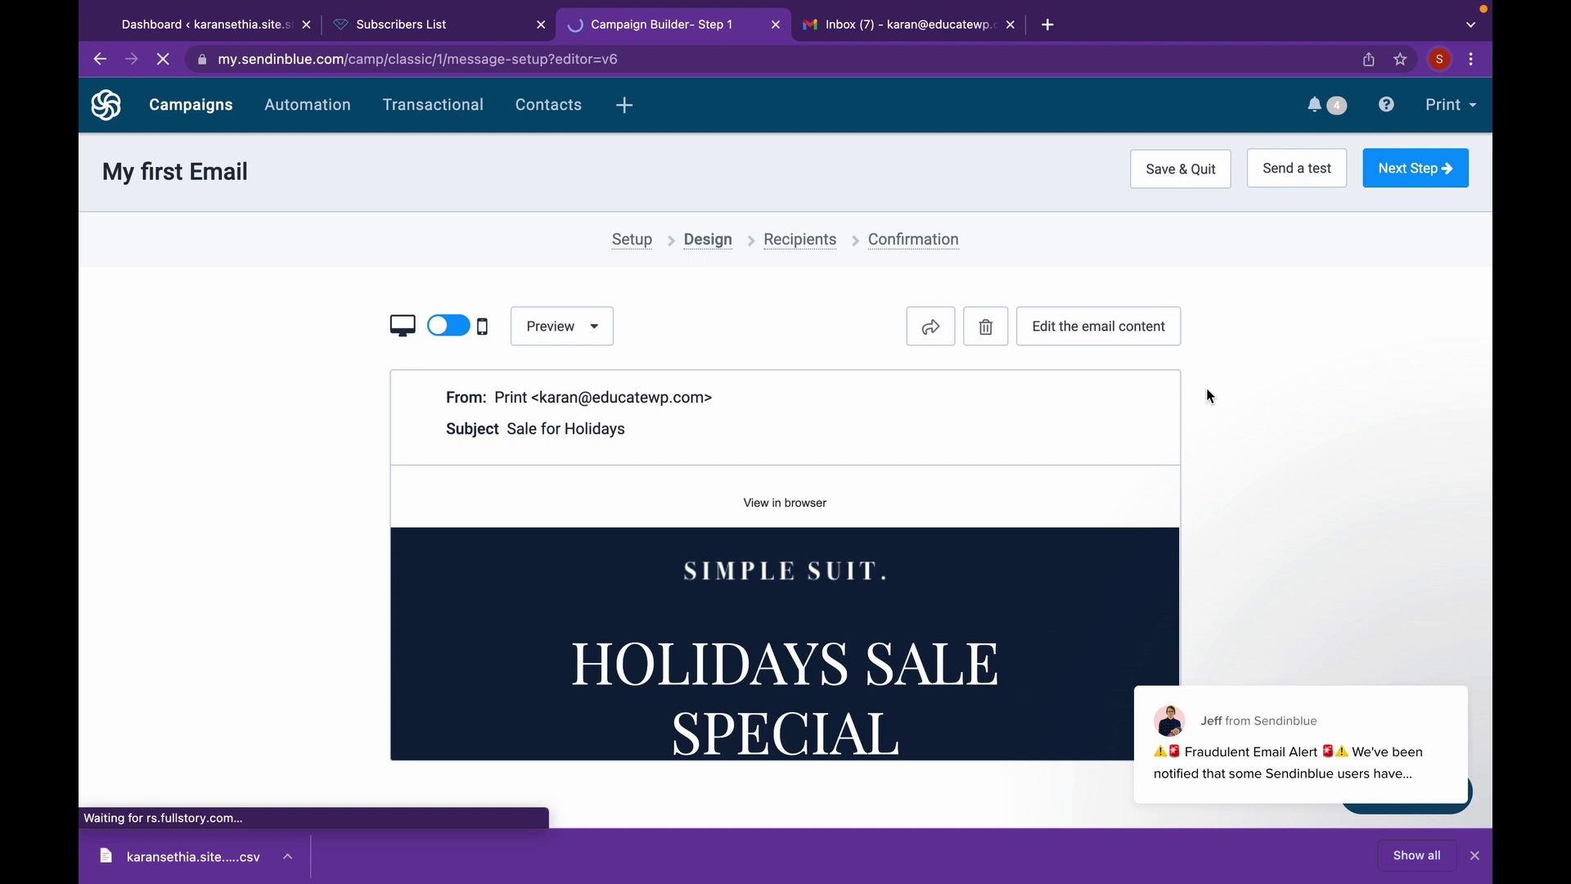
# - Select the Subs list (1 contact) as the campaign's recipients
pyautogui.click(1388, 181)
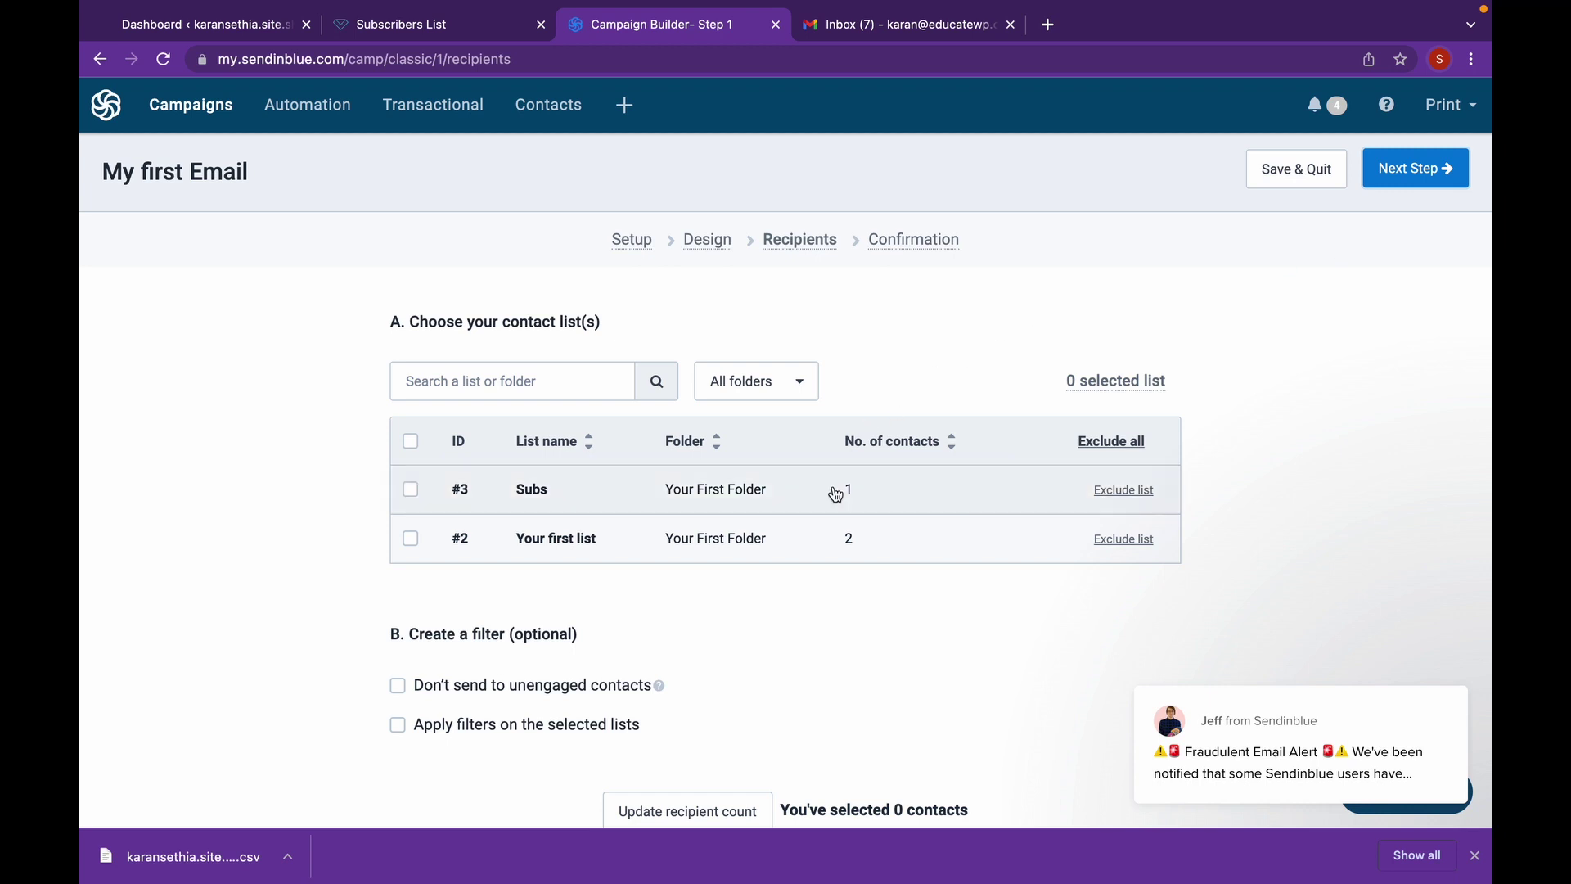
pyautogui.click(411, 490)
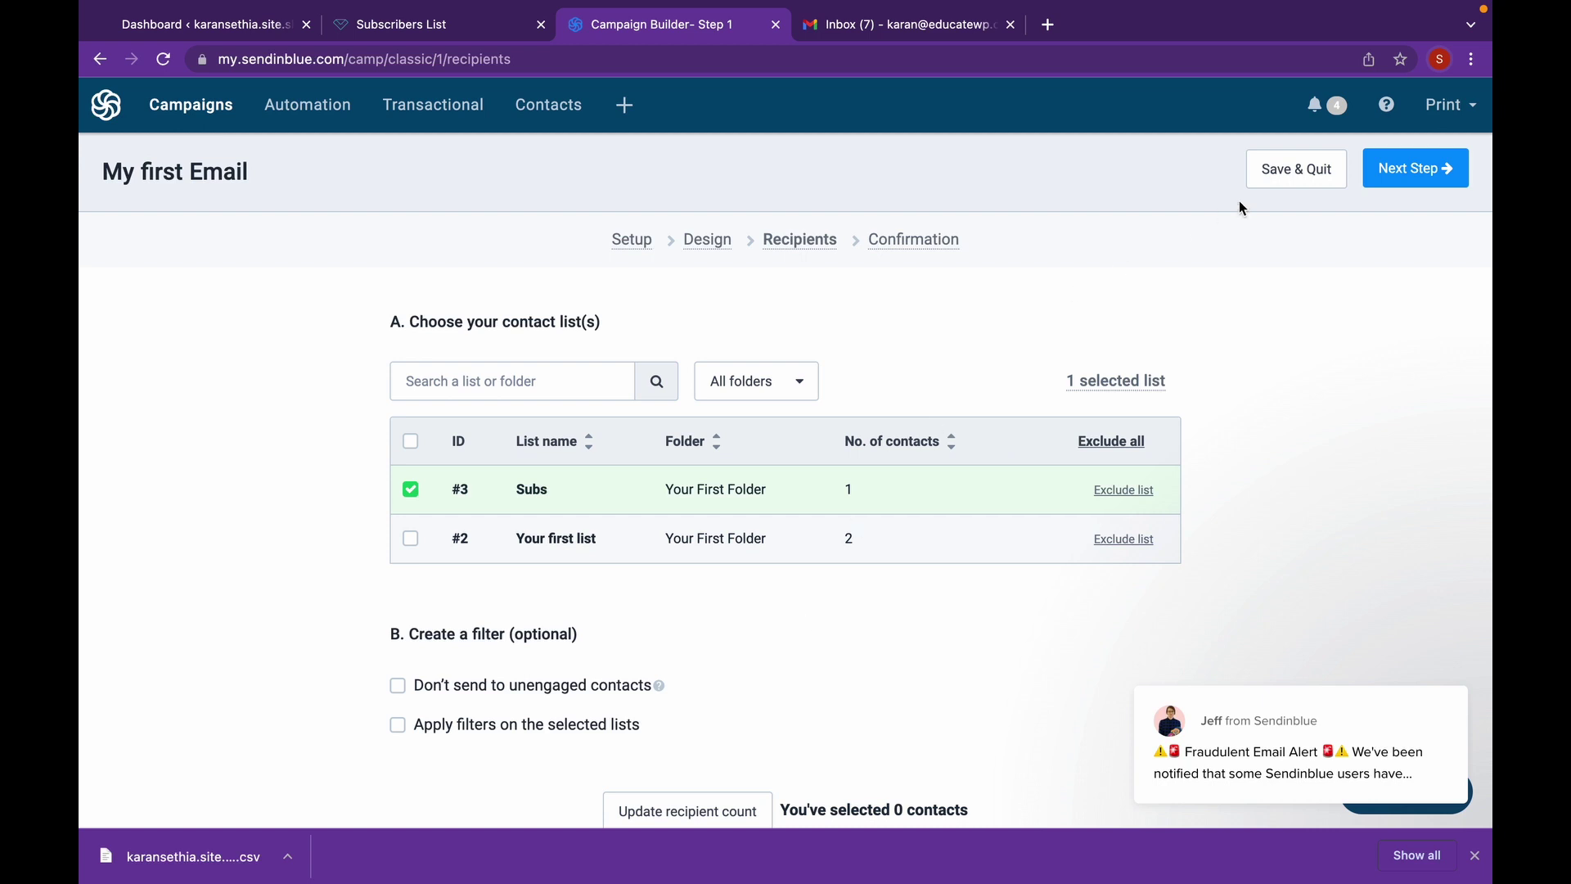
# - Review the confirmation summary showing Setup, Design and Recipients (1) ready to send
pyautogui.click(1388, 172)
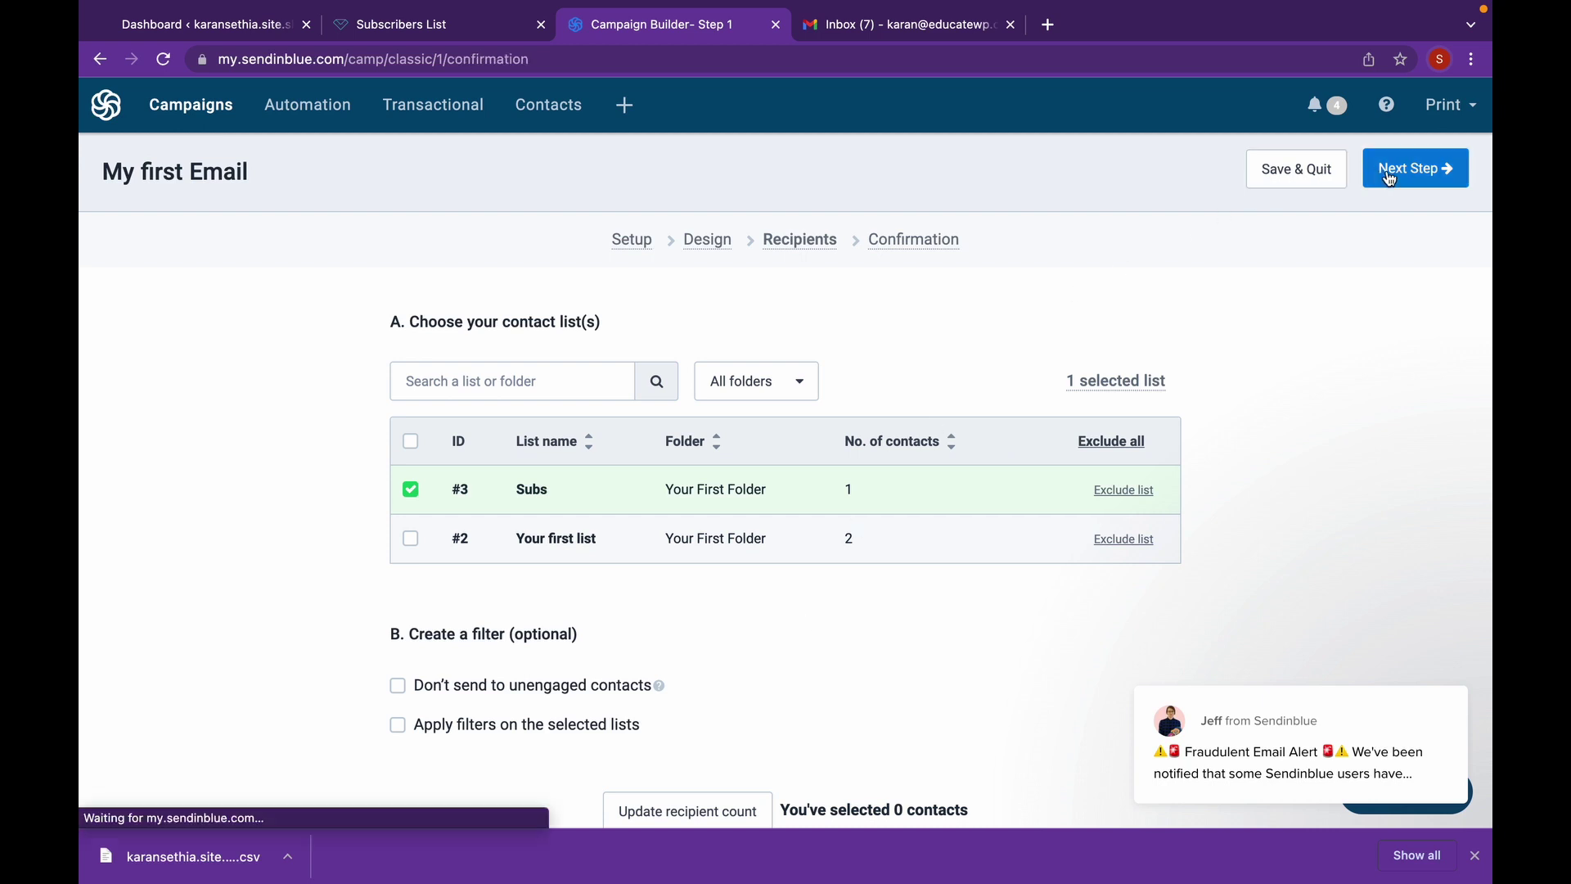
pyautogui.scroll(-1, 1398, 270)
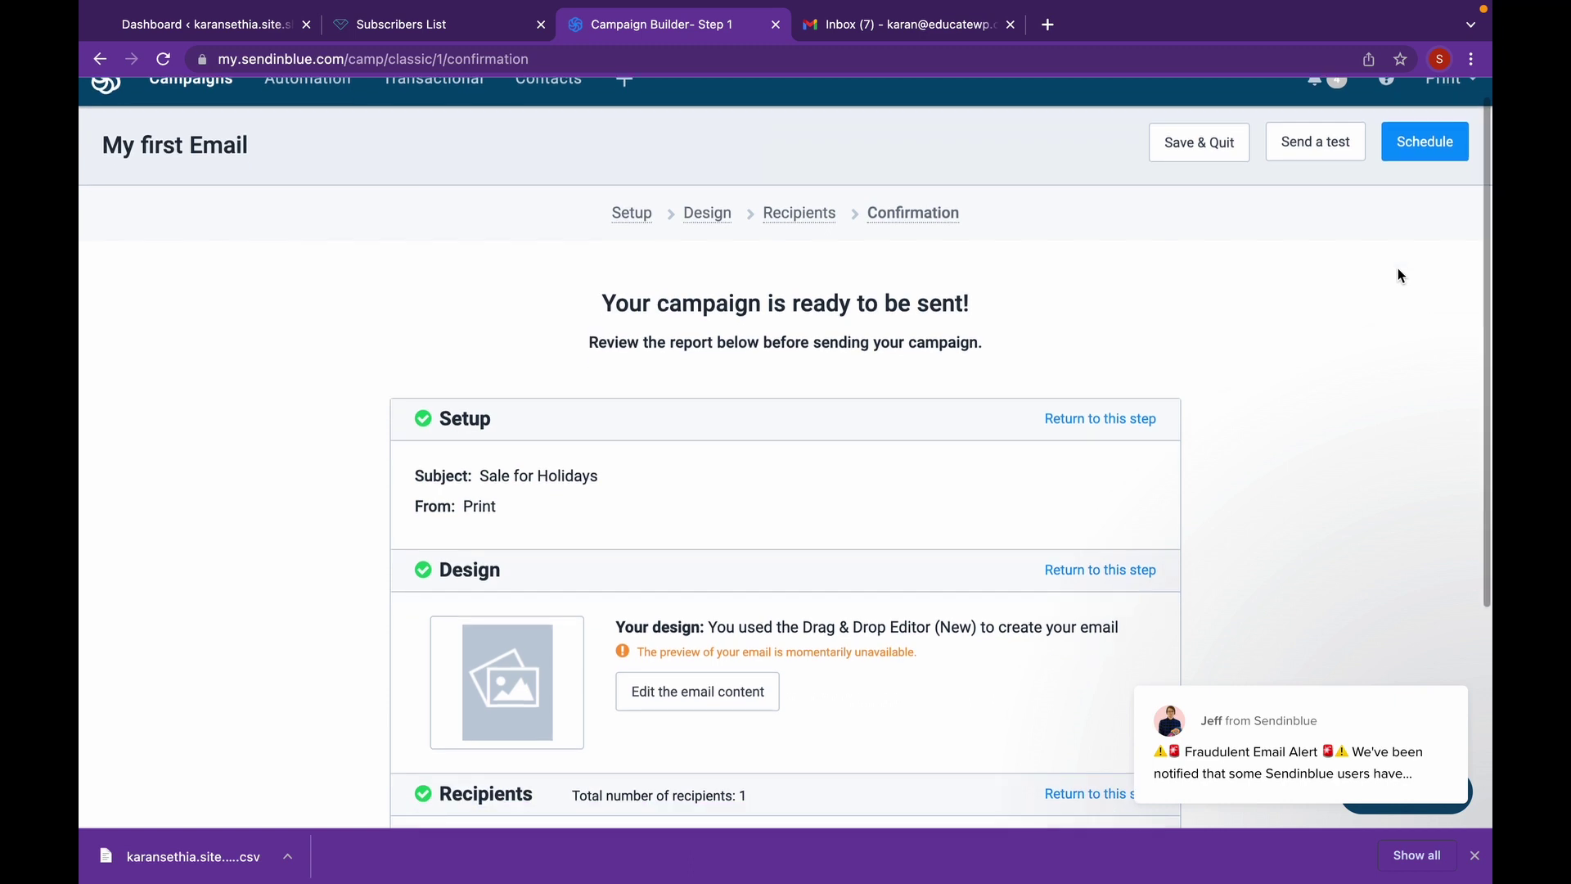
pyautogui.scroll(-1, 1398, 270)
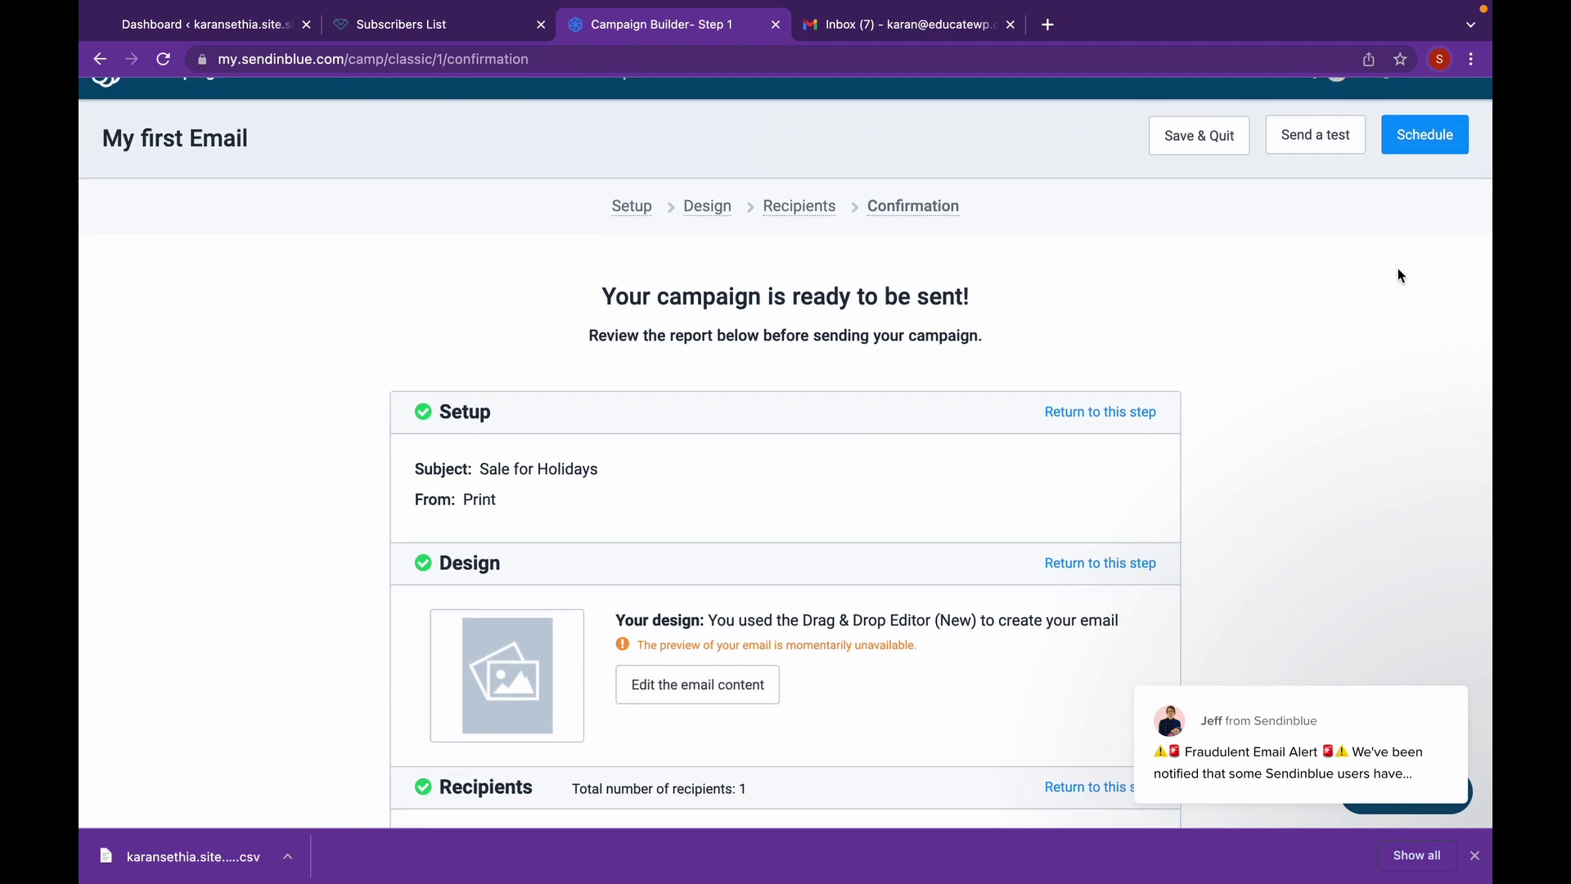
pyautogui.scroll(-3, 1399, 275)
pyautogui.scroll(5, 1397, 268)
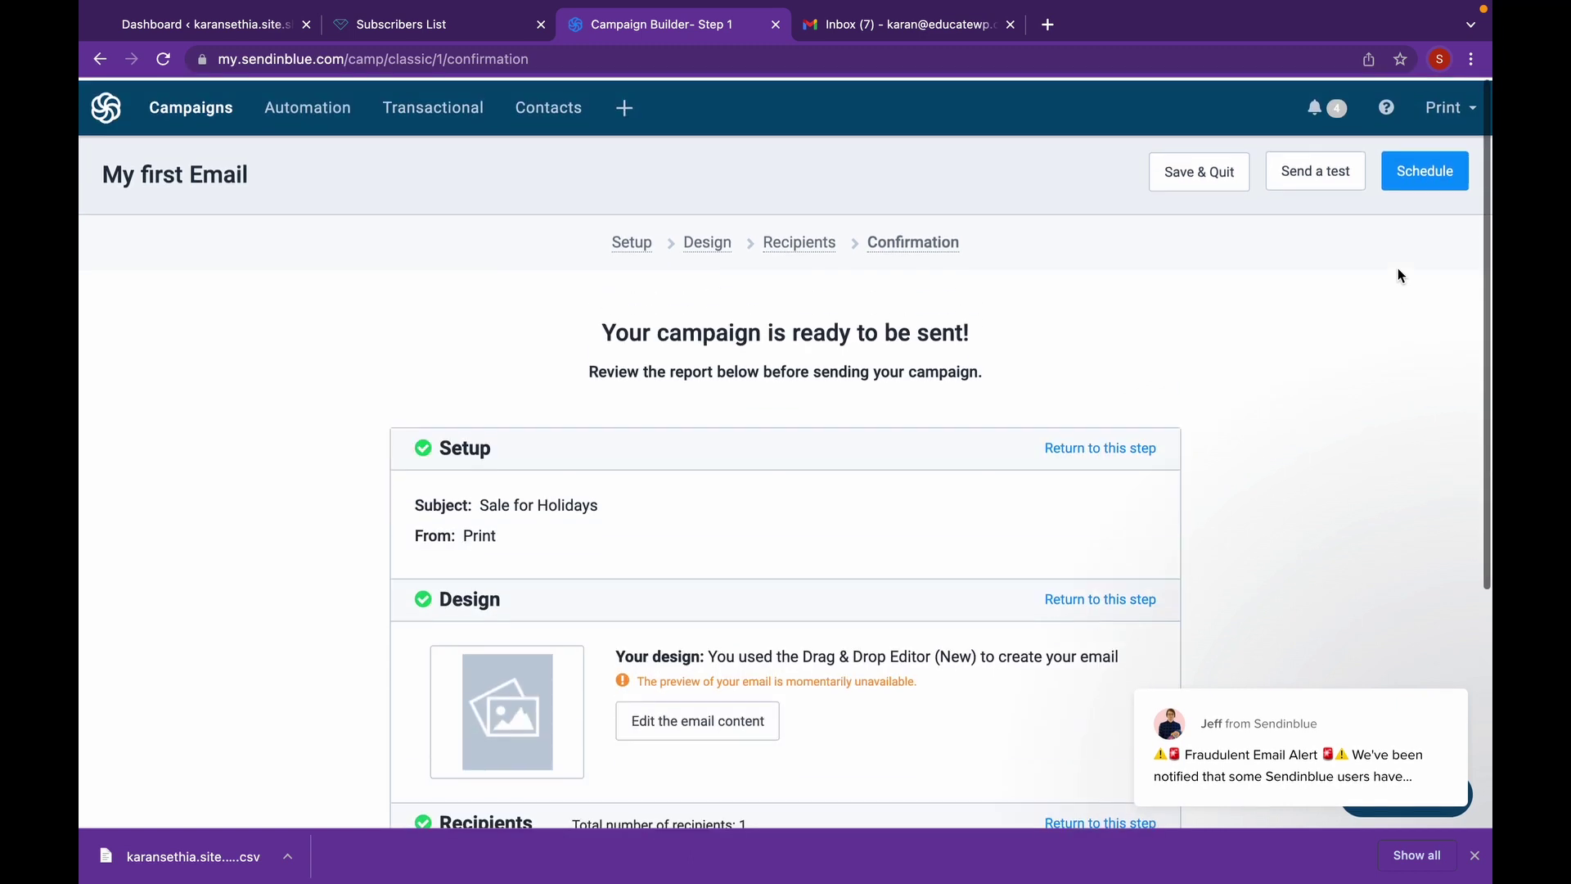
# - Send 'My first Email' immediately to the 1 subscriber
pyautogui.click(1404, 188)
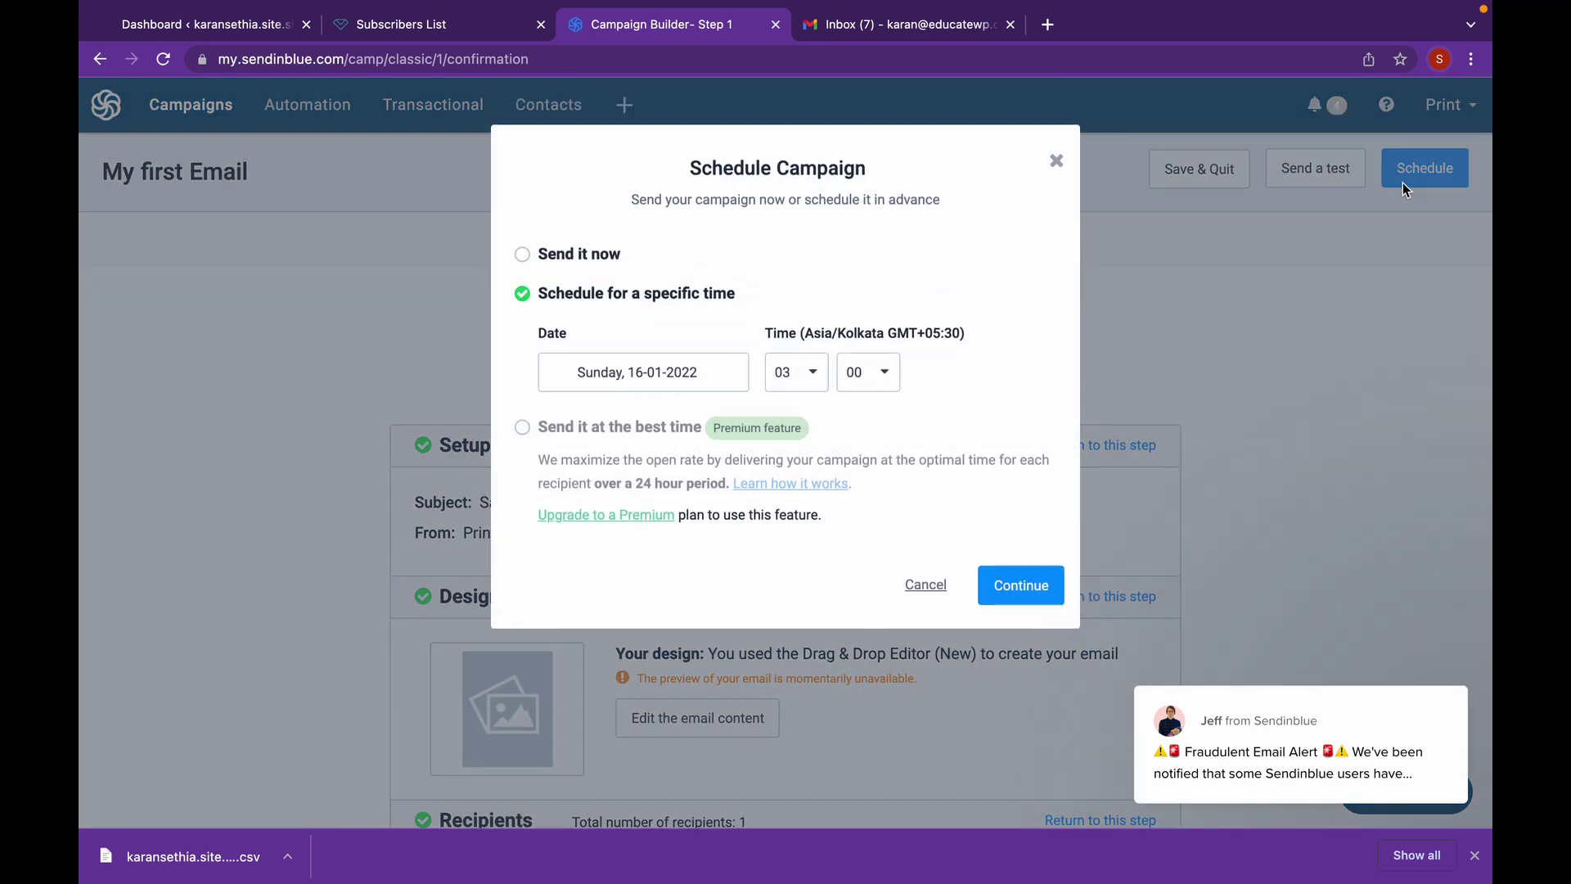
pyautogui.click(522, 260)
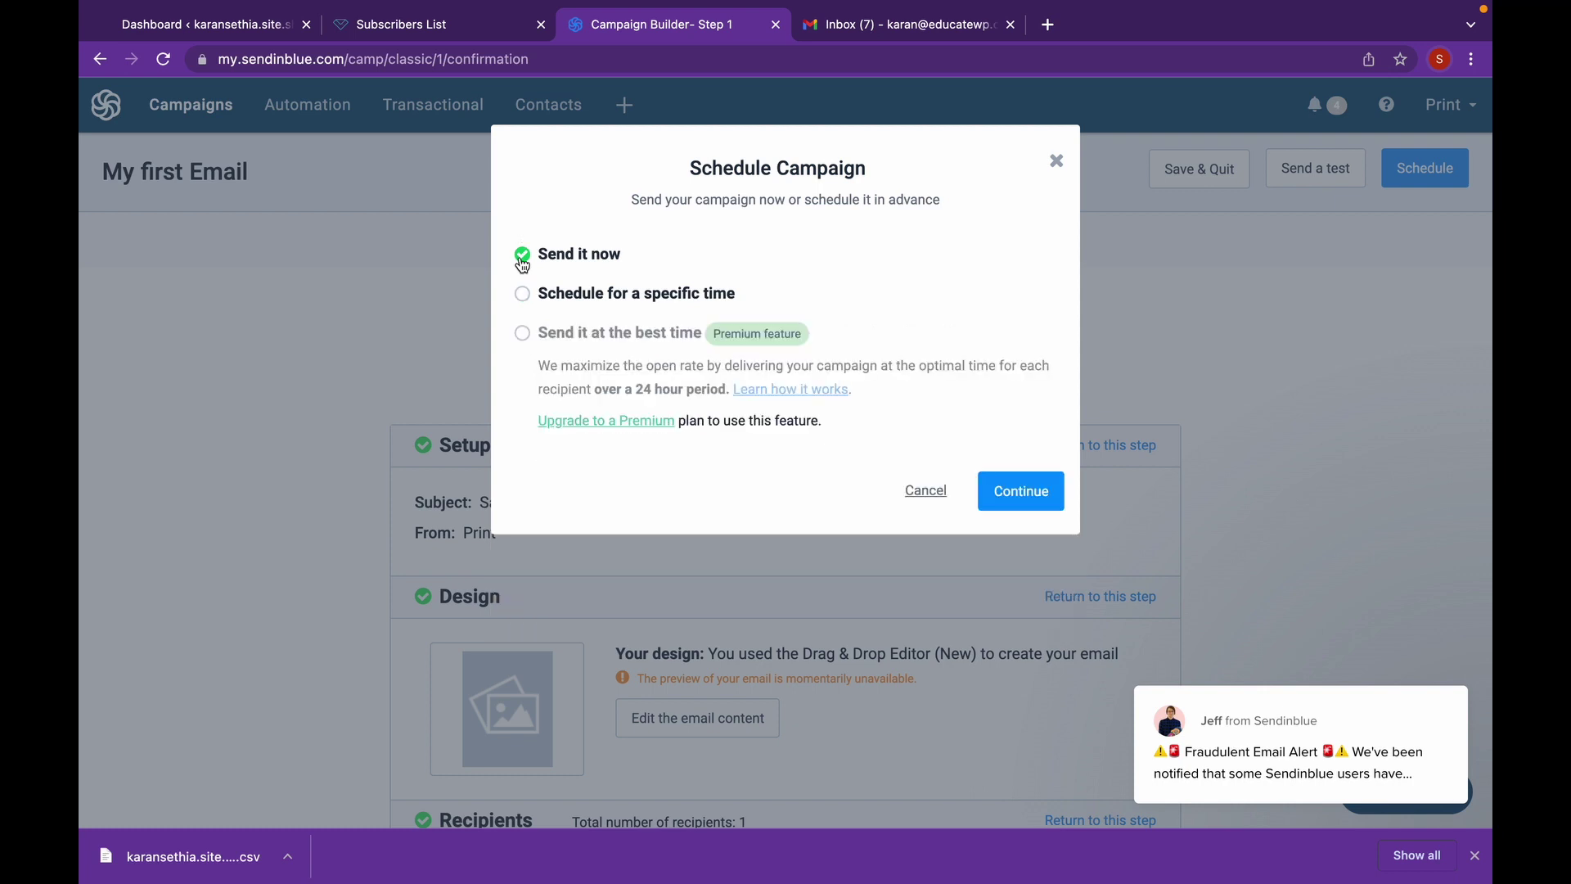
pyautogui.click(1016, 503)
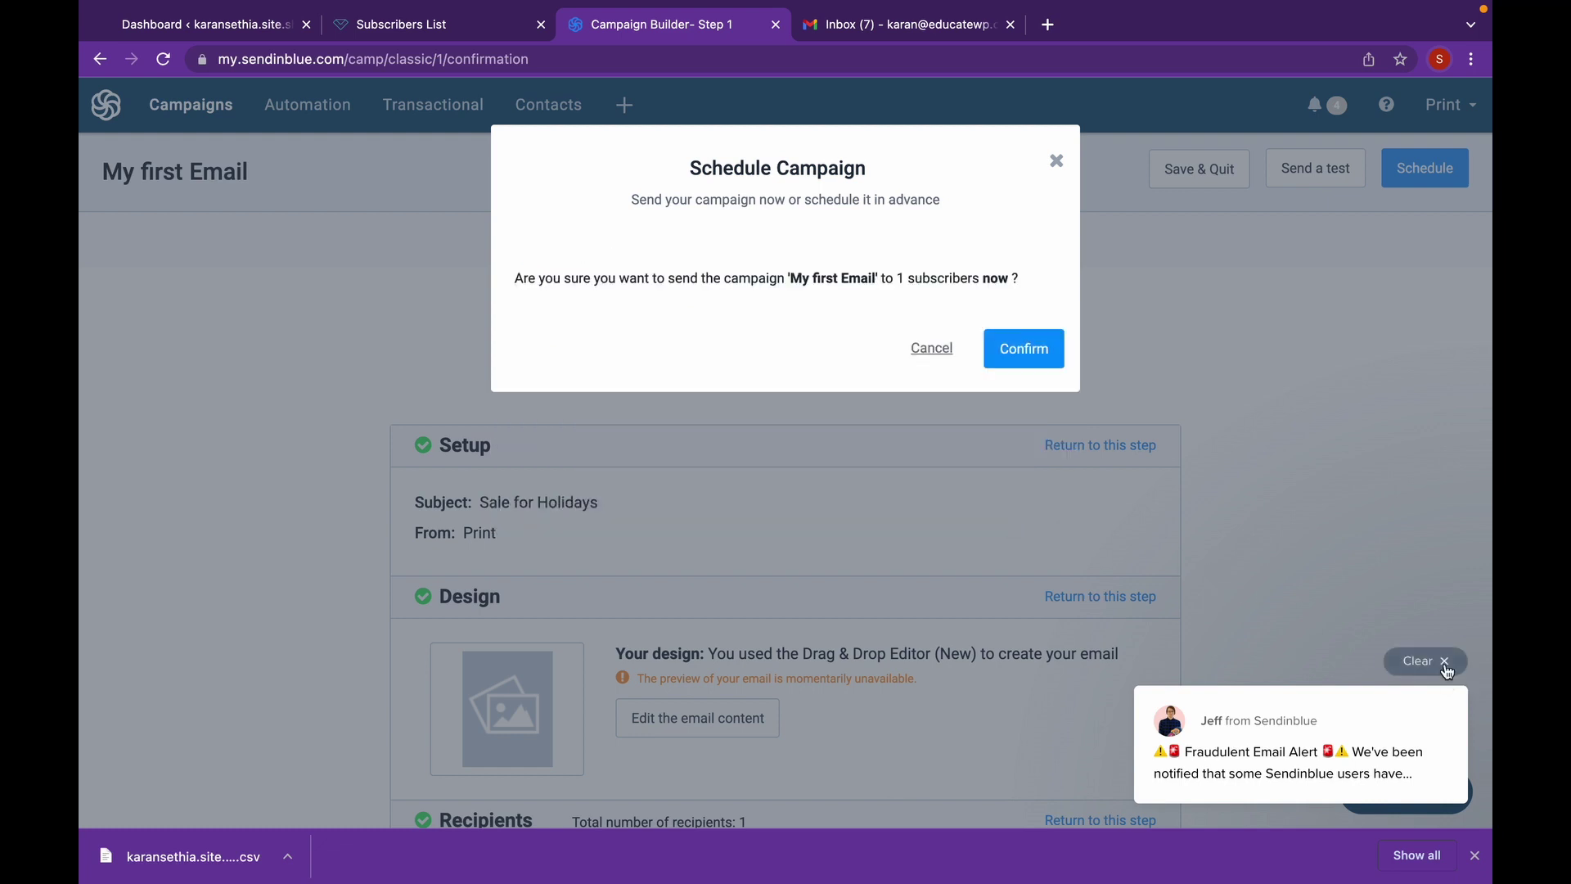
pyautogui.click(1444, 665)
pyautogui.click(1004, 356)
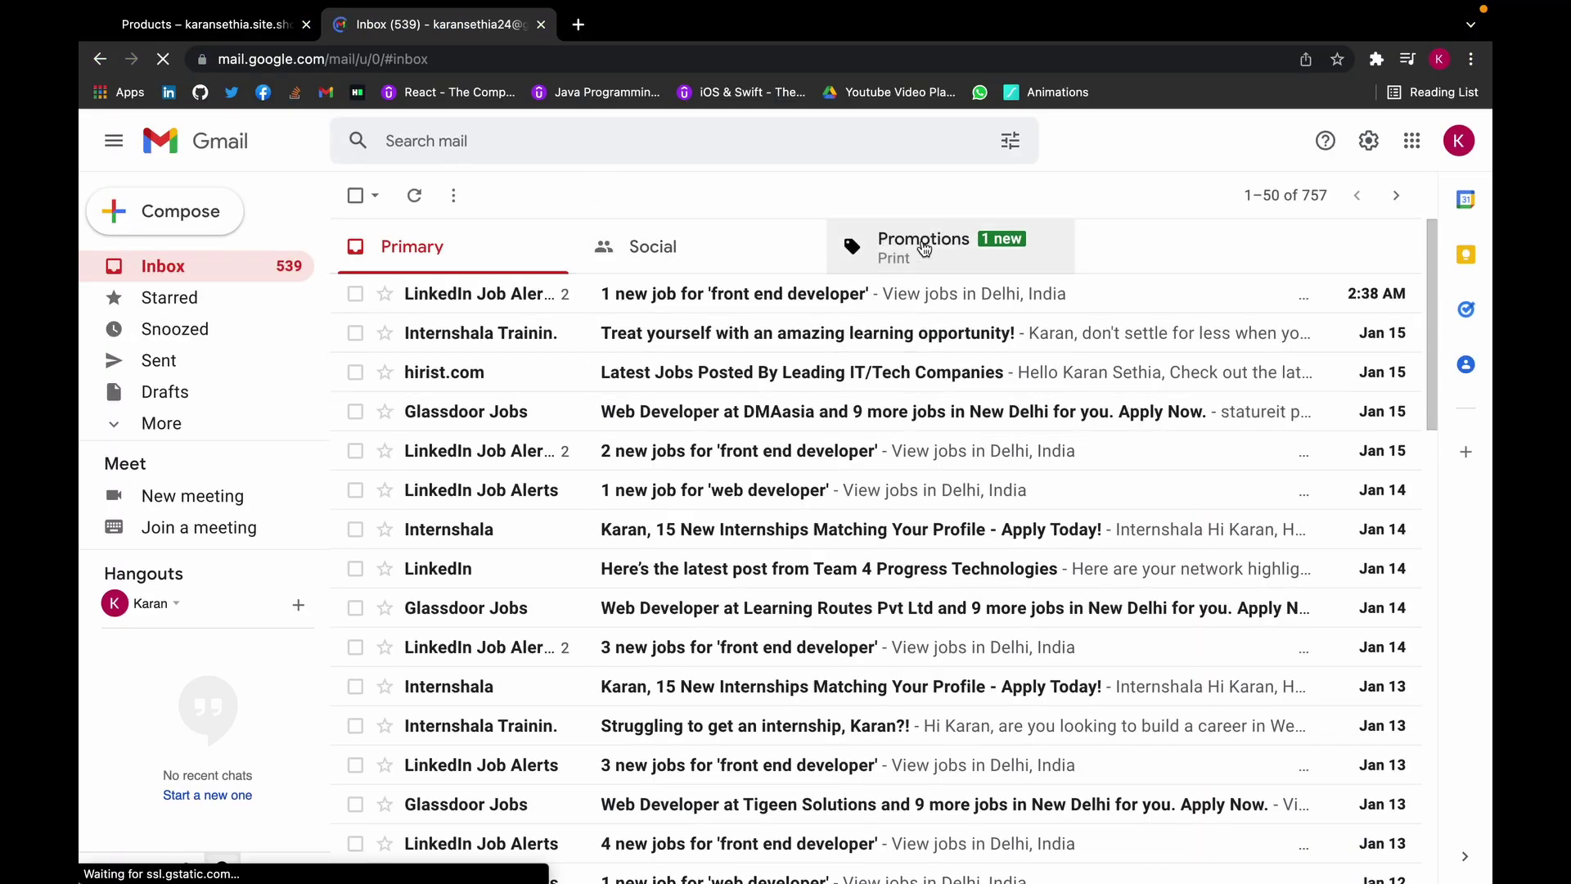
# - From Gmail's Promotions, open the 'Sale for Holidays' email from Print and review its HOLIDAYS SALE SPECIAL product sections
pyautogui.click(849, 241)
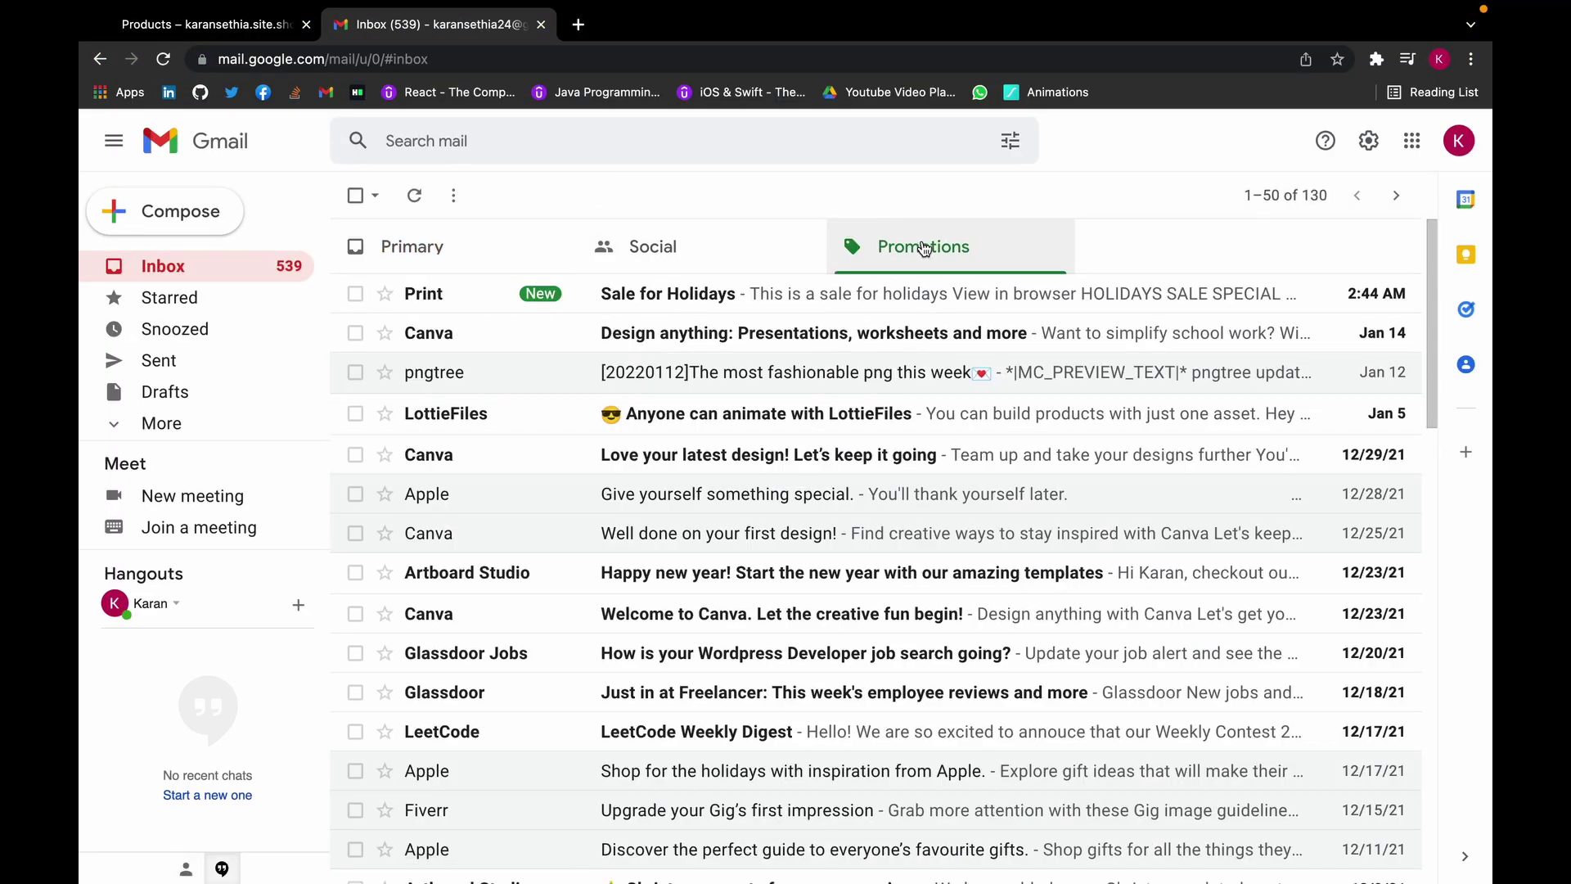
pyautogui.click(717, 291)
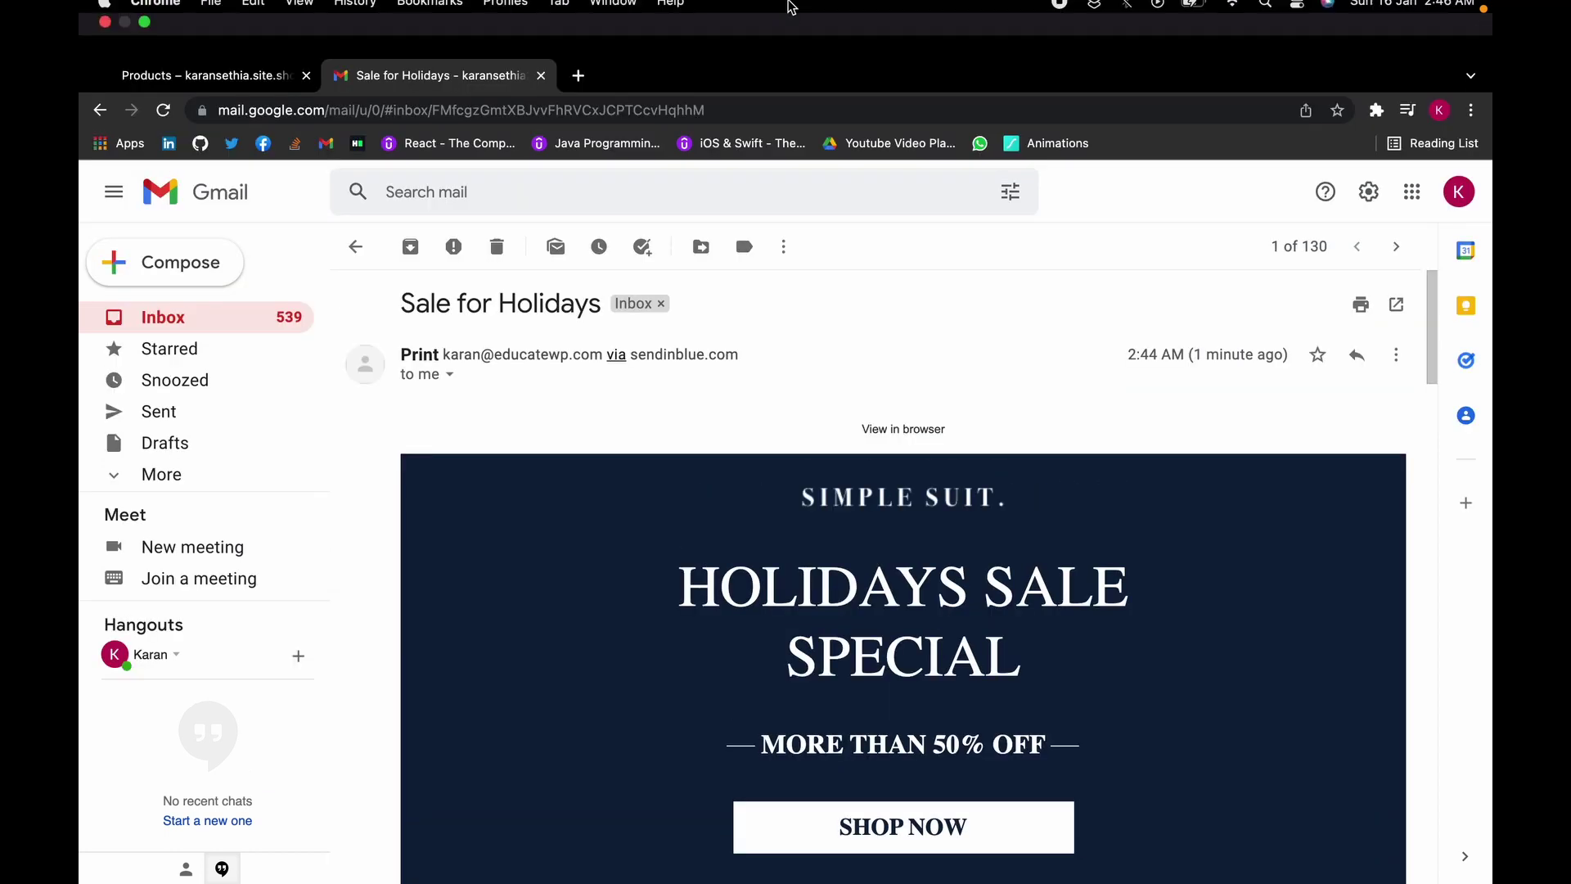
pyautogui.scroll(-3, 981, 388)
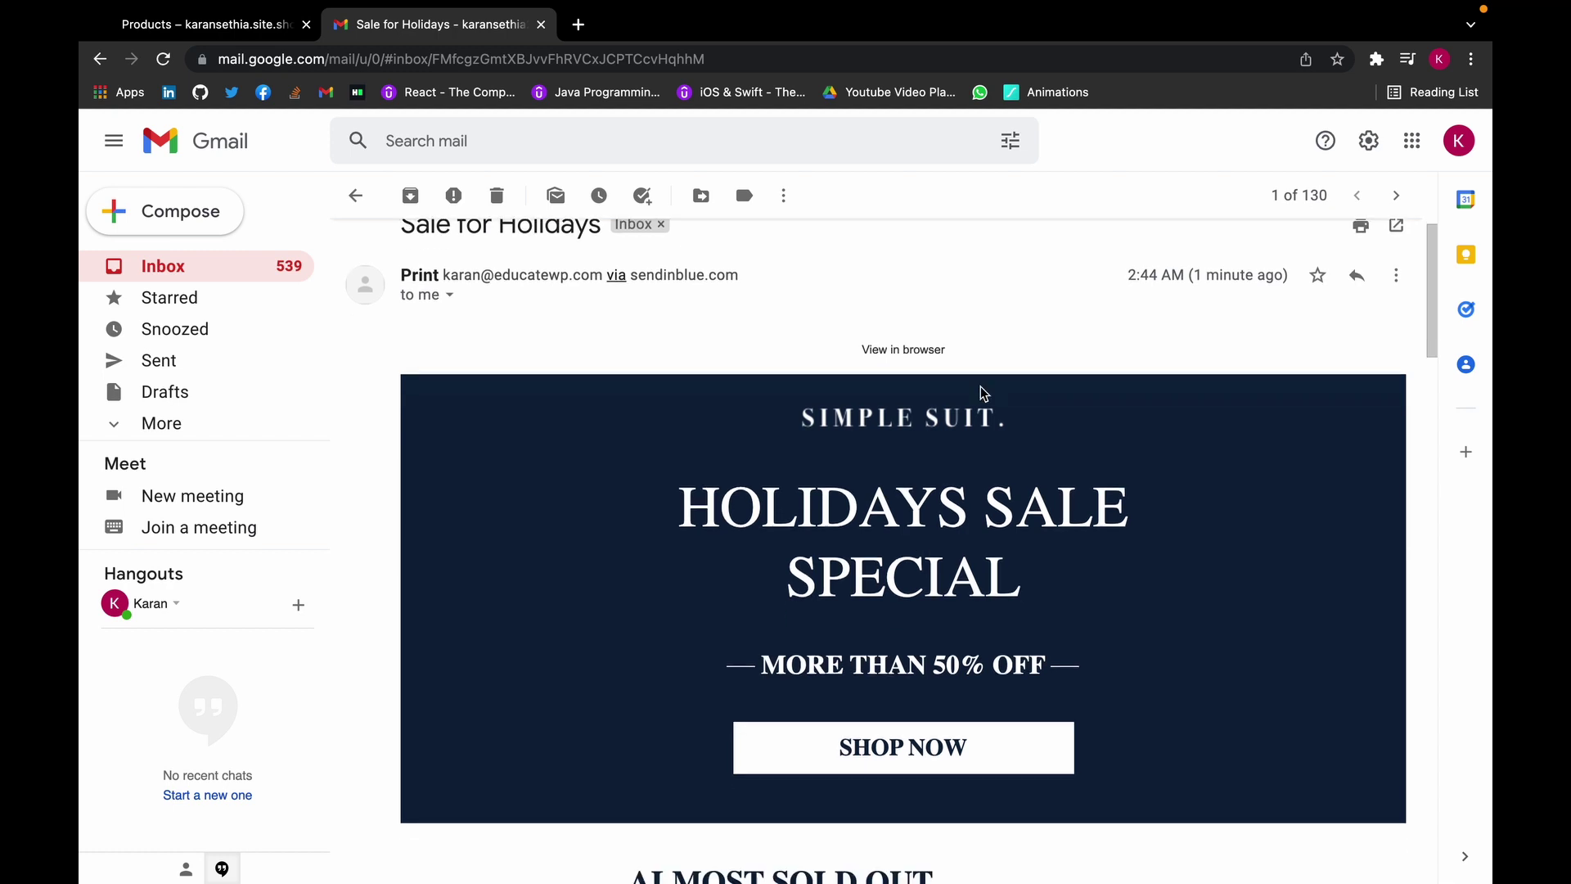
pyautogui.scroll(-5, 981, 390)
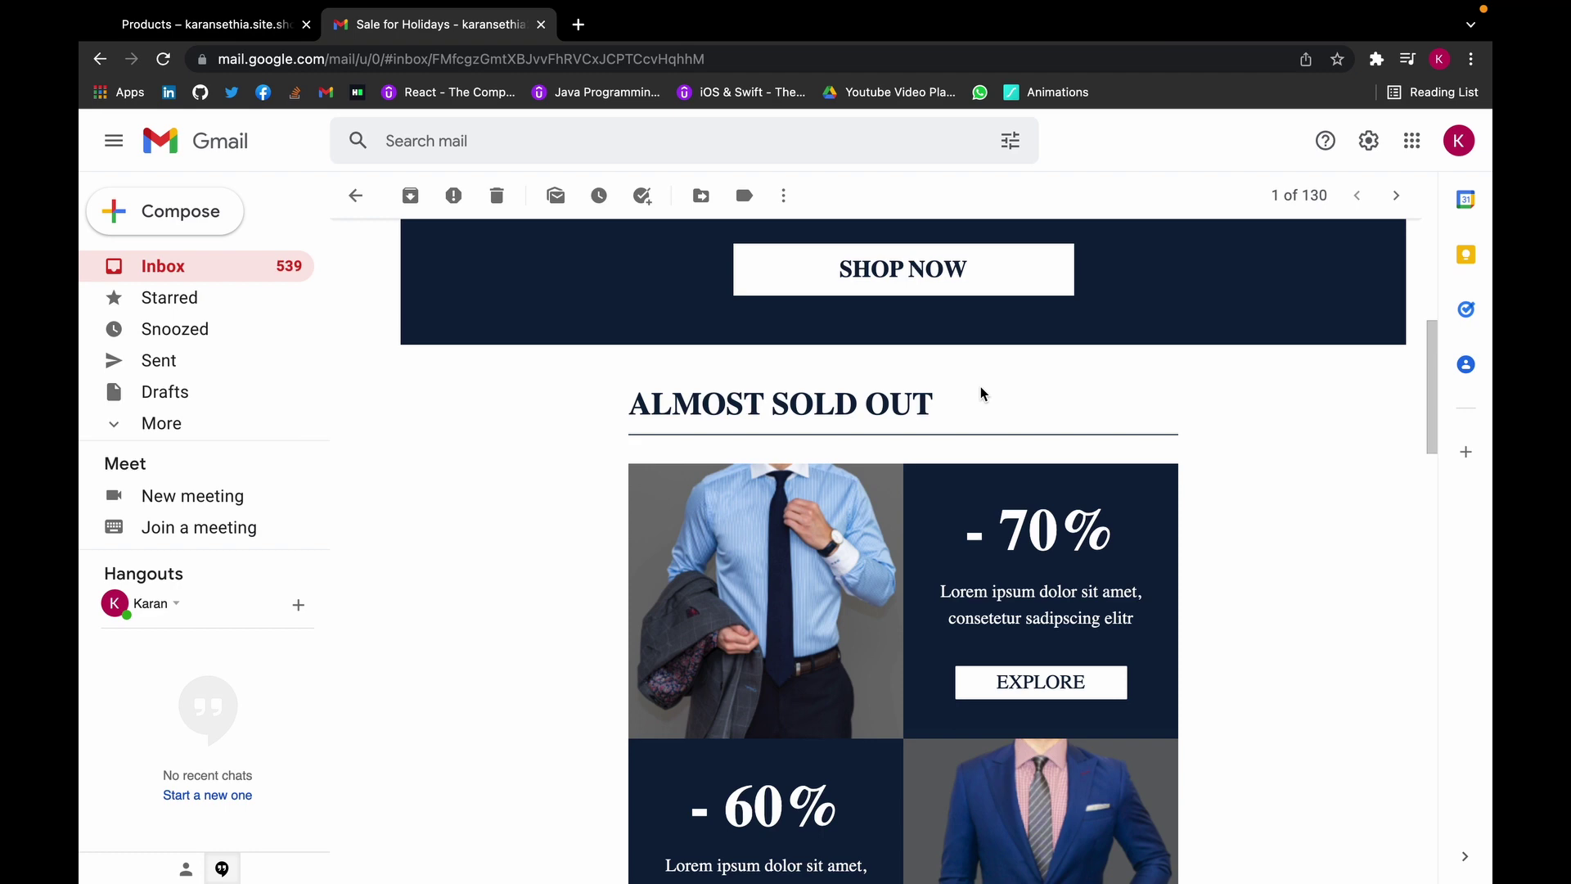
pyautogui.scroll(-12, 981, 386)
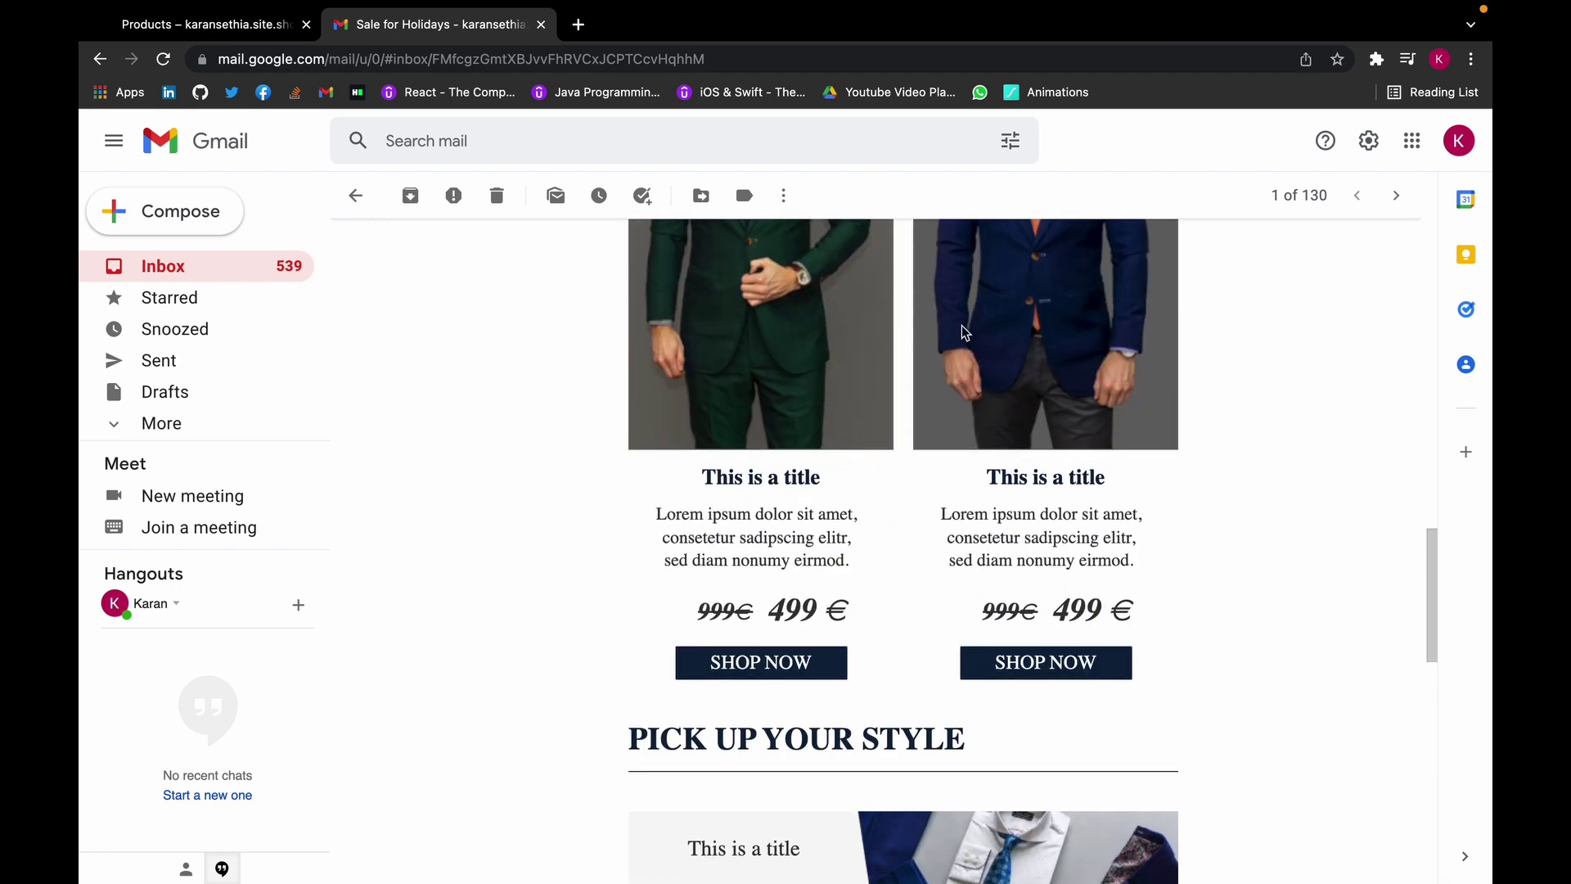
pyautogui.scroll(5, 1131, 392)
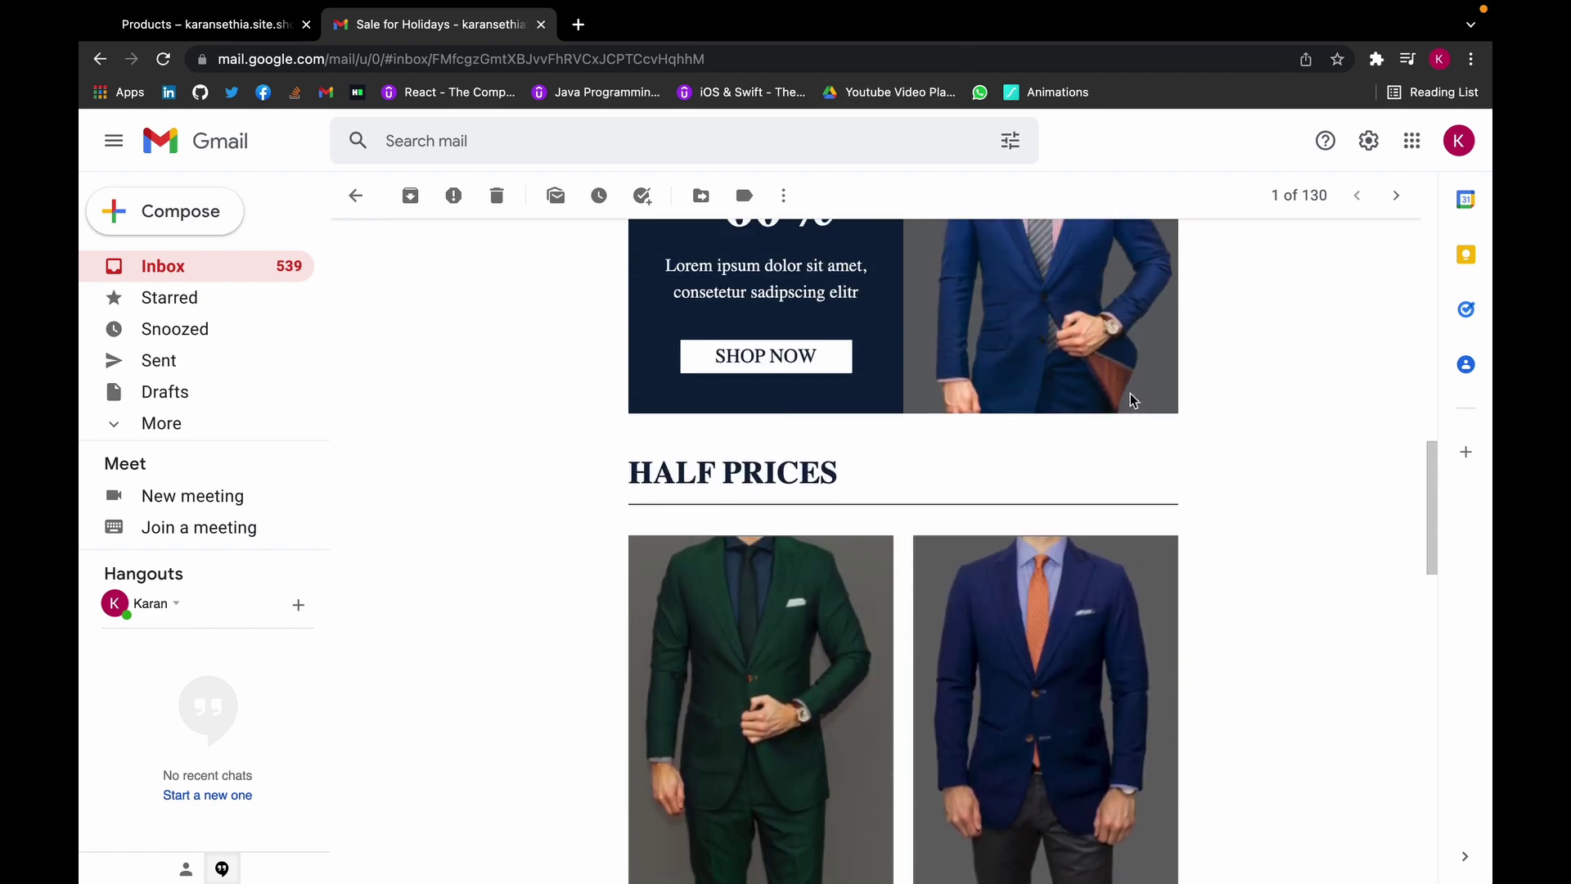